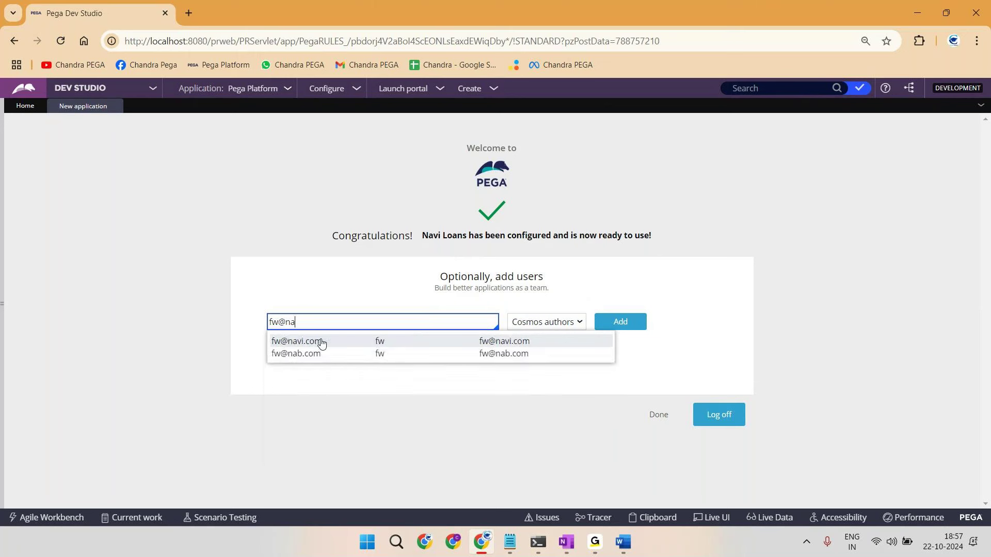
# Step: Choose the existing operator's e-mail from the add-users autocomplete suggestions
pyautogui.click(321, 342)
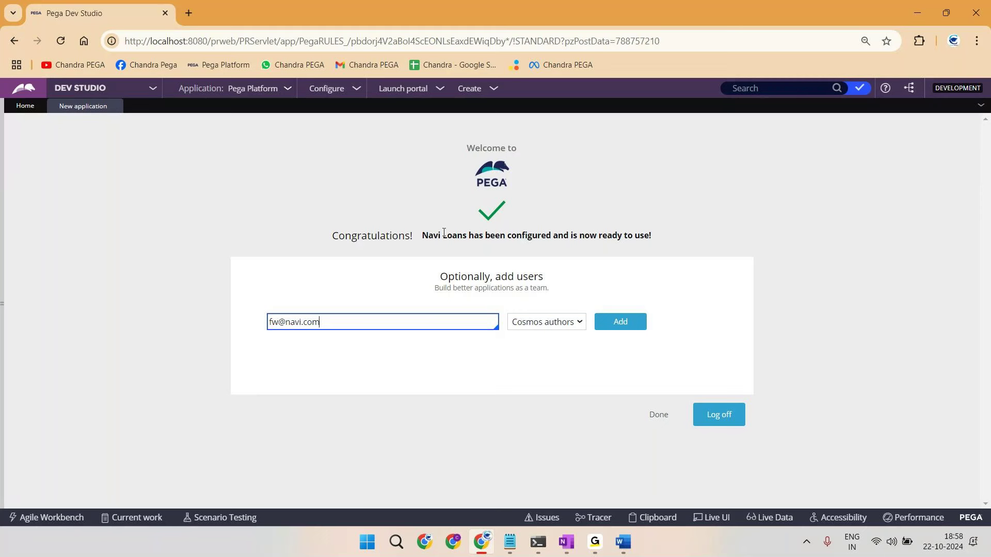
# Step: Enter the new user's e-mail address in the add-users field
pyautogui.click(2, 206)
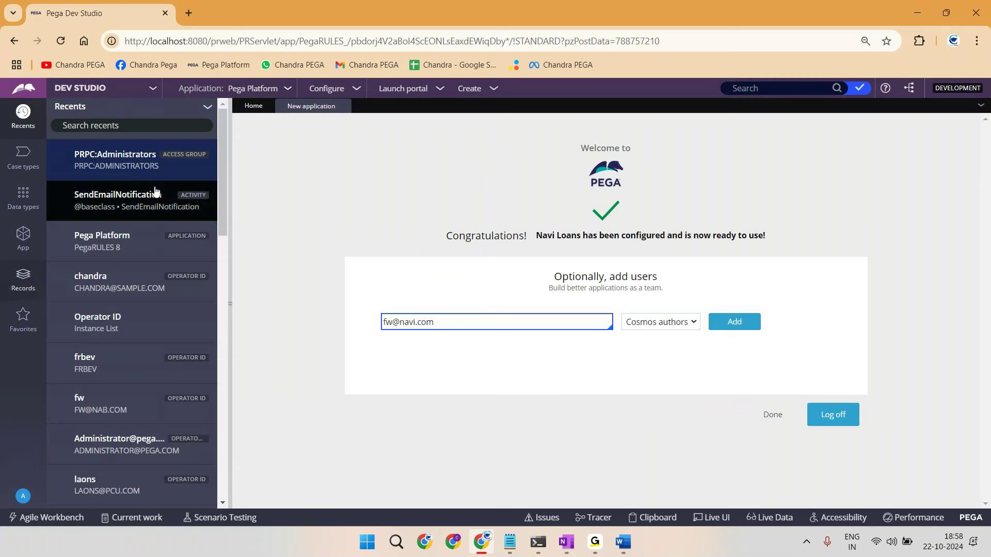
pyautogui.click(231, 131)
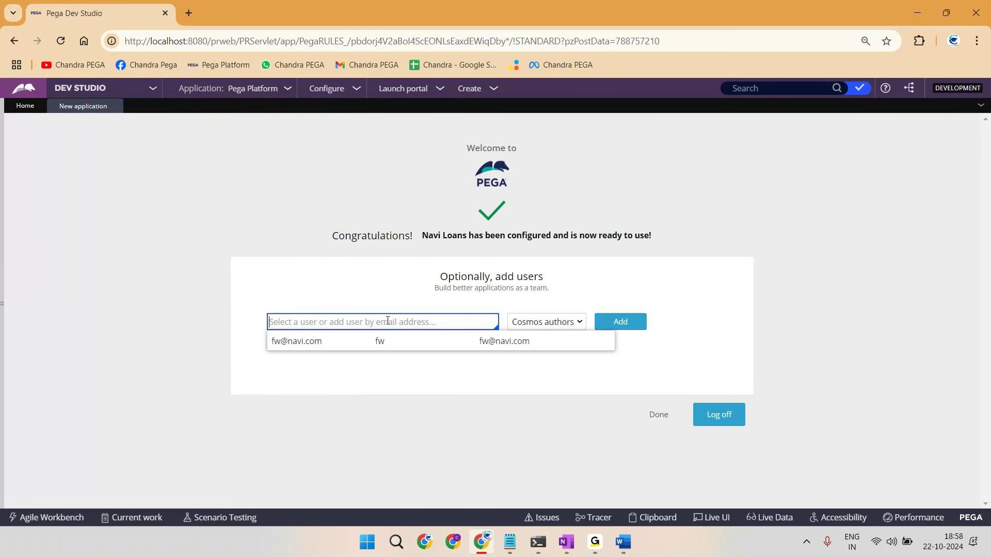
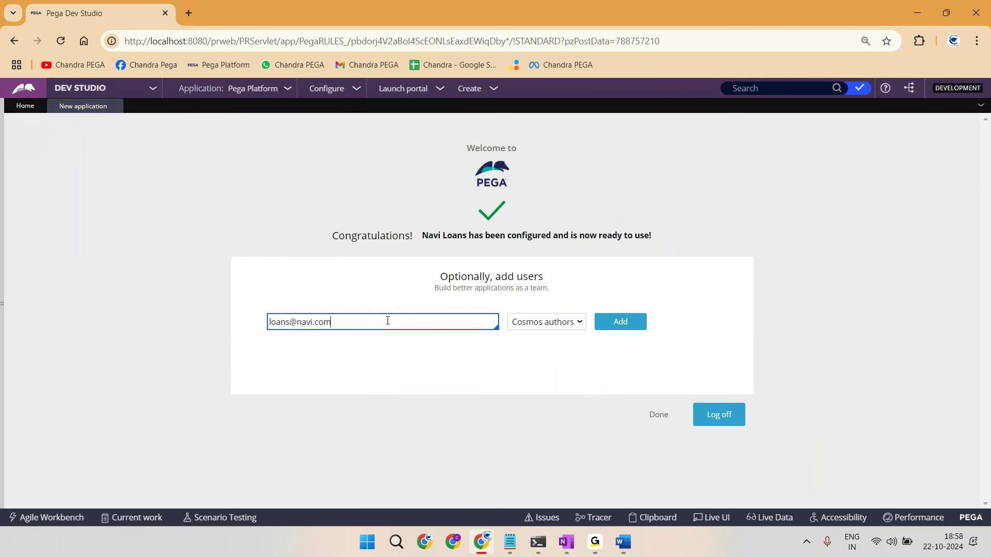
# Step: Paste the screenshot into the Word notes and add the note 'Click ADD'
pyautogui.hotkey('alt', 'Tab')
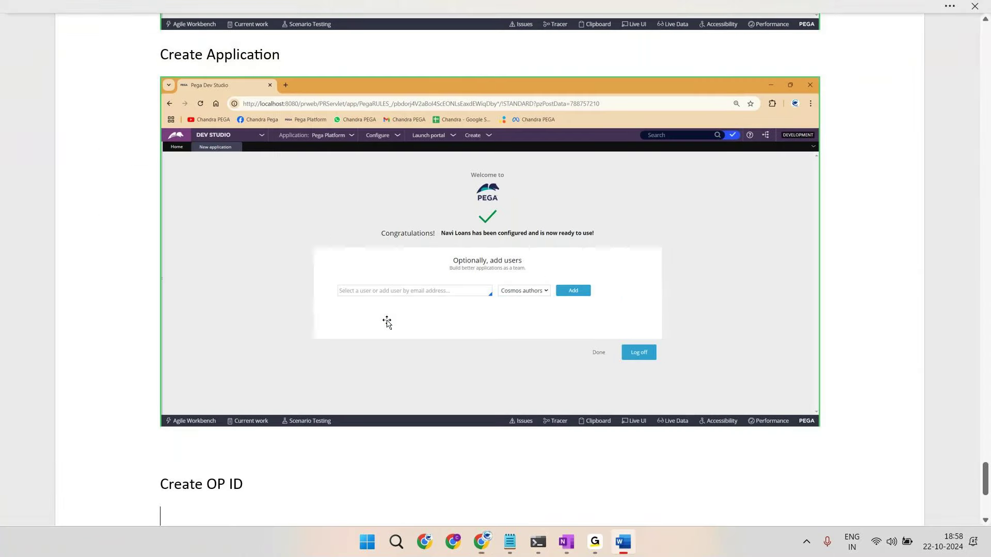
pyautogui.hotkey('ctrl', 'v')
pyautogui.write('Click ADD')
pyautogui.press('Return')
# Step: Add the new user as a Cosmos author and highlight 'Loans' in the confirmation
pyautogui.hotkey('alt', 'Tab')
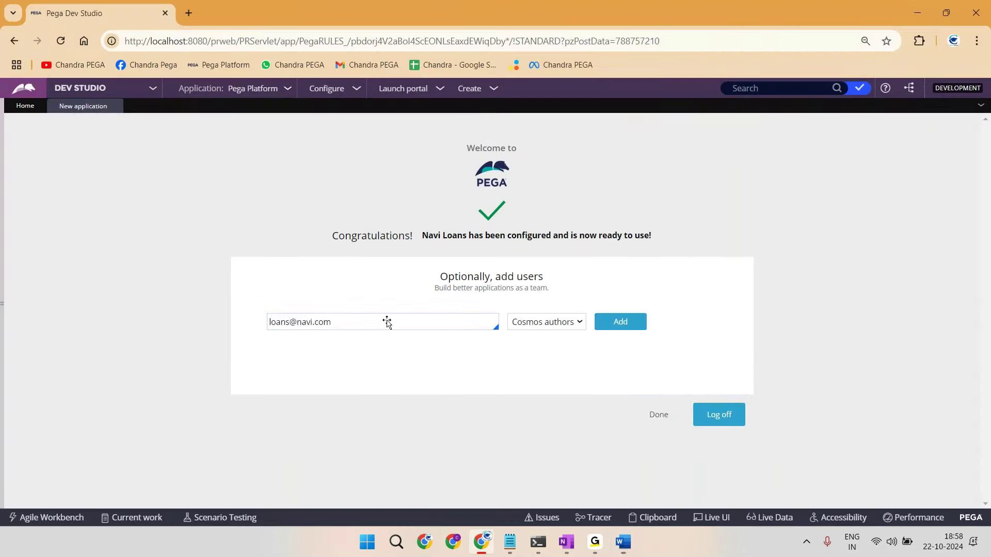
pyautogui.click(633, 322)
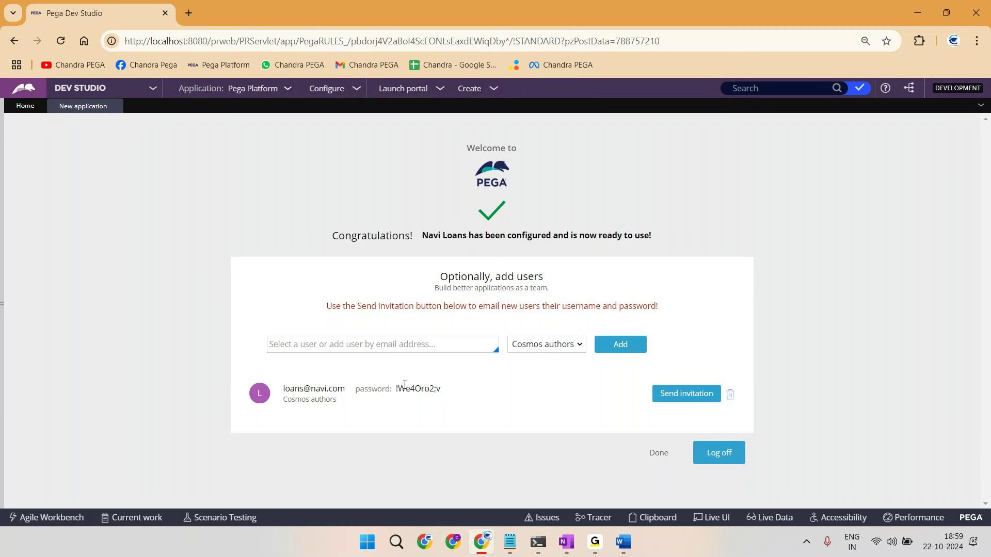
pyautogui.doubleClick(456, 237)
# Step: In OneNote, draw a long box in black ink with a label above its right part
pyautogui.click(567, 527)
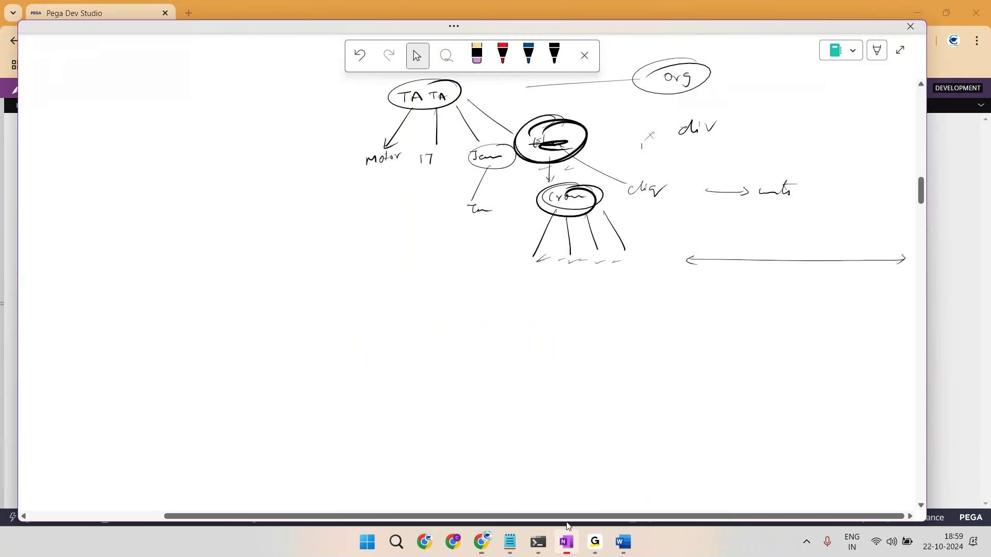
pyautogui.scroll(10, 549, 389)
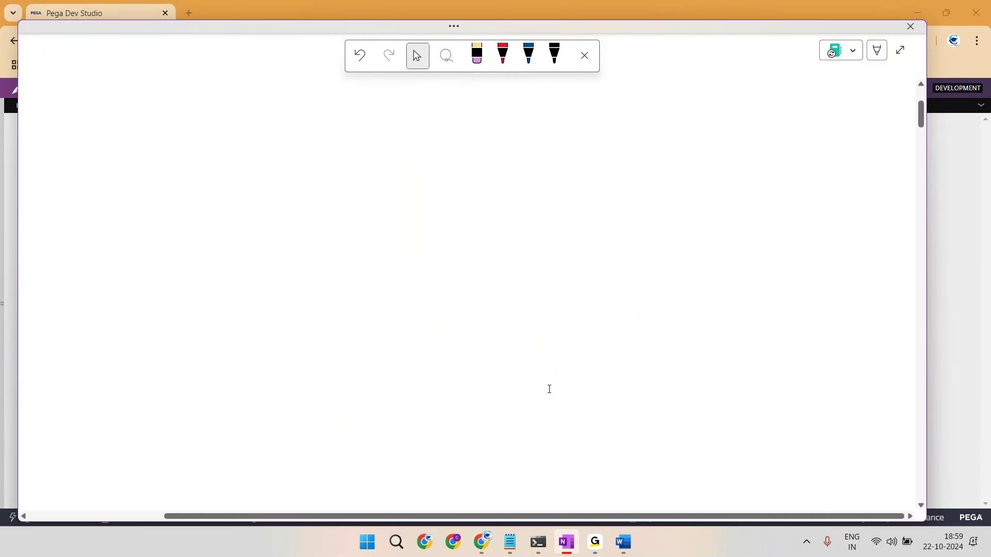
pyautogui.click(554, 56)
pyautogui.moveTo(577, 154)
pyautogui.mouseDown()
pyautogui.moveTo(824, 166)
pyautogui.moveTo(859, 275)
pyautogui.moveTo(565, 258)
pyautogui.moveTo(603, 153)
pyautogui.mouseUp()
pyautogui.moveTo(783, 164); pyautogui.dragTo(768, 283)
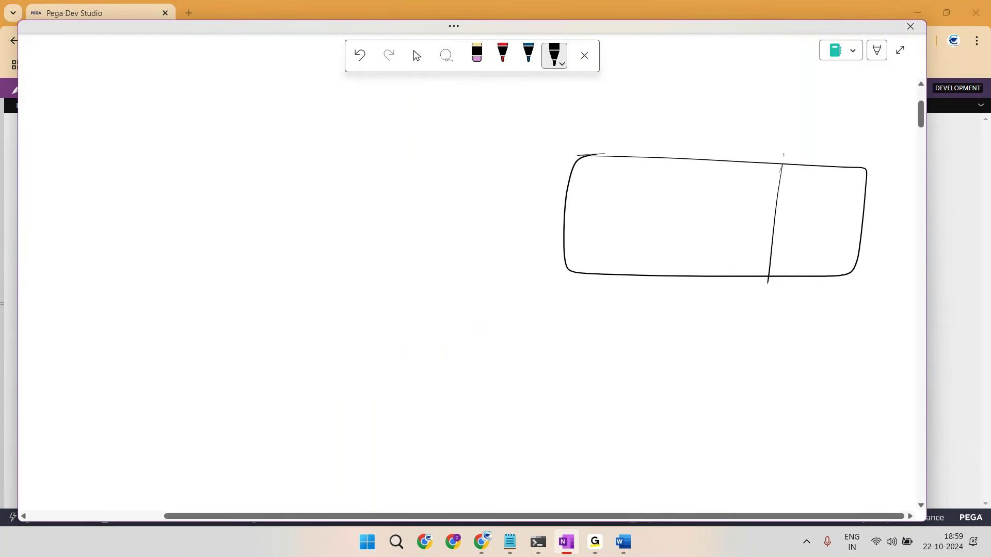
pyautogui.moveTo(785, 151); pyautogui.dragTo(784, 158)
pyautogui.moveTo(788, 152); pyautogui.dragTo(891, 142)
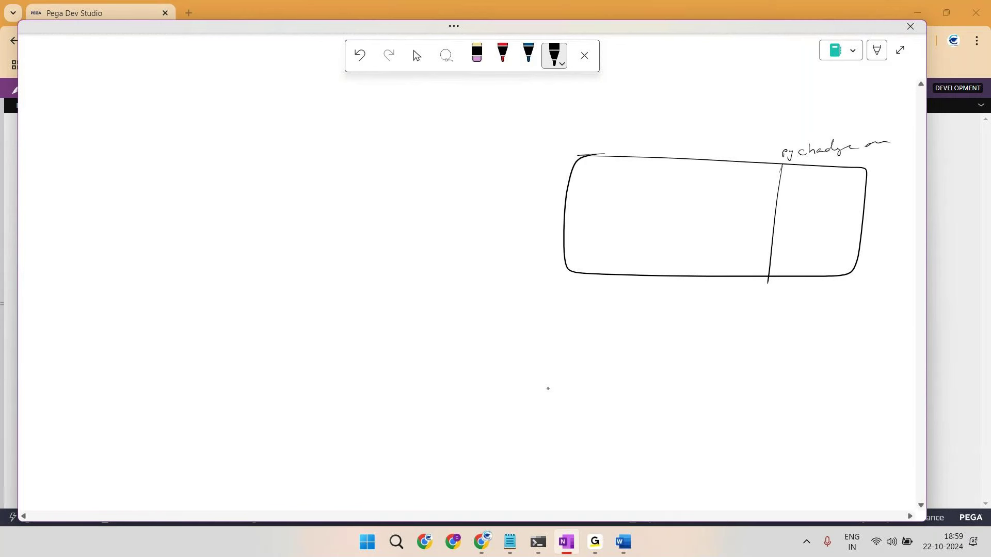
# Step: Add column dividers, handwritten column labels and marks, circling the middle column's label
pyautogui.moveTo(705, 159); pyautogui.dragTo(695, 260)
pyautogui.moveTo(714, 170); pyautogui.dragTo(721, 169)
pyautogui.moveTo(724, 168); pyautogui.dragTo(747, 168)
pyautogui.moveTo(757, 169); pyautogui.dragTo(761, 169)
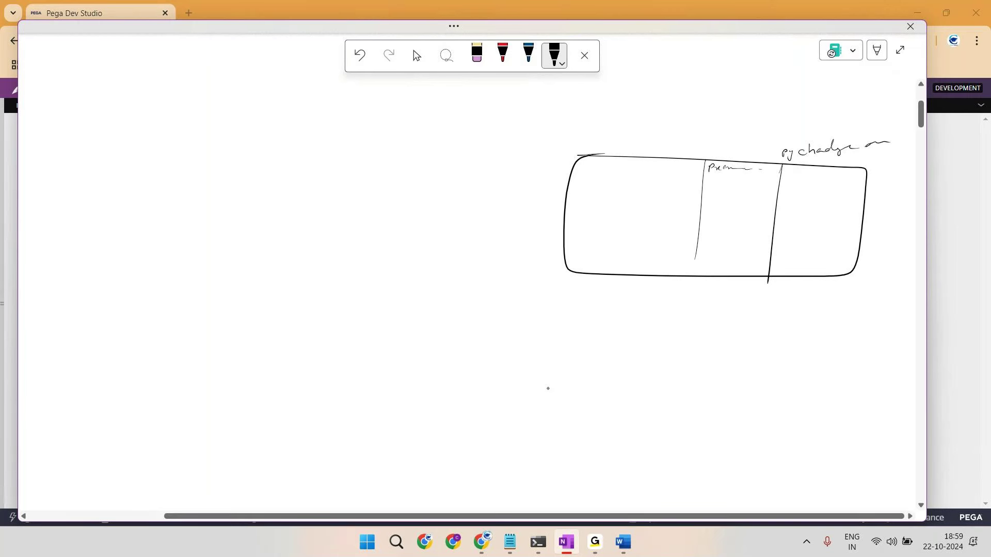
pyautogui.moveTo(645, 159)
pyautogui.mouseDown()
pyautogui.moveTo(632, 251)
pyautogui.moveTo(651, 167)
pyautogui.moveTo(682, 168)
pyautogui.mouseUp()
pyautogui.moveTo(585, 184); pyautogui.dragTo(678, 183)
pyautogui.moveTo(691, 169)
pyautogui.mouseDown()
pyautogui.moveTo(699, 168)
pyautogui.moveTo(682, 183)
pyautogui.mouseUp()
pyautogui.moveTo(728, 157); pyautogui.dragTo(741, 161)
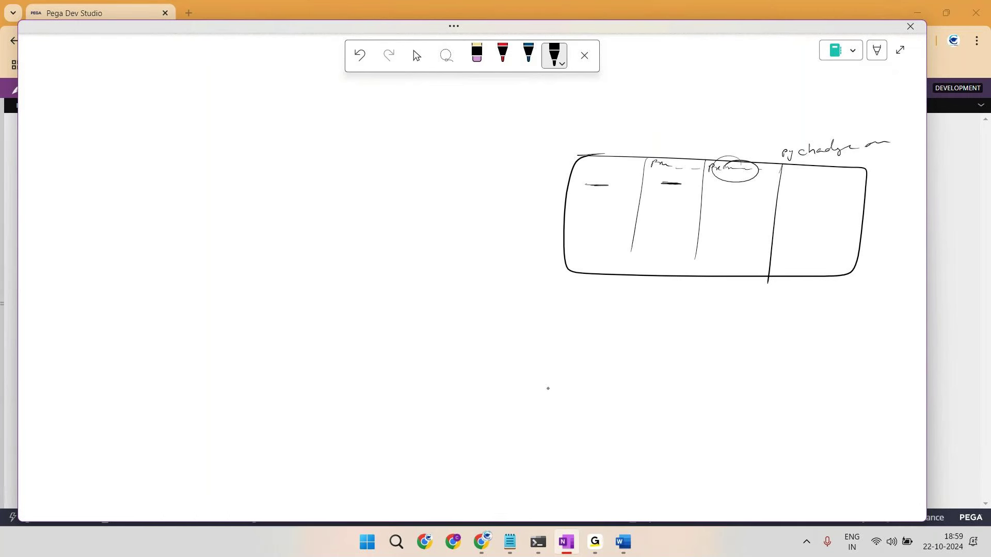
pyautogui.moveTo(600, 154); pyautogui.dragTo(607, 181)
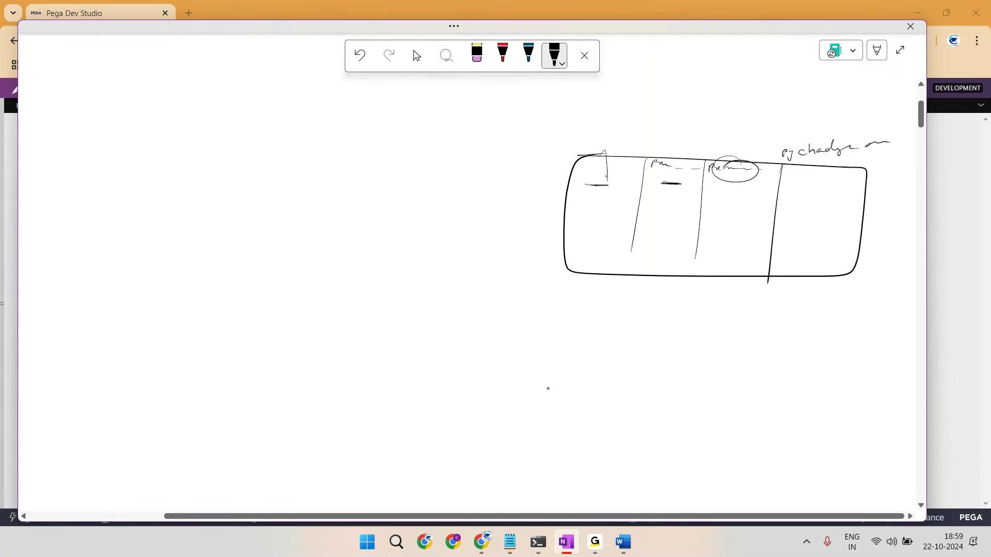
pyautogui.moveTo(732, 188)
pyautogui.mouseDown()
pyautogui.moveTo(747, 188)
pyautogui.moveTo(751, 171)
pyautogui.mouseUp()
# Step: In blue ink, write prefix notes left of the box and circle the column headers and Py
pyautogui.click(529, 54)
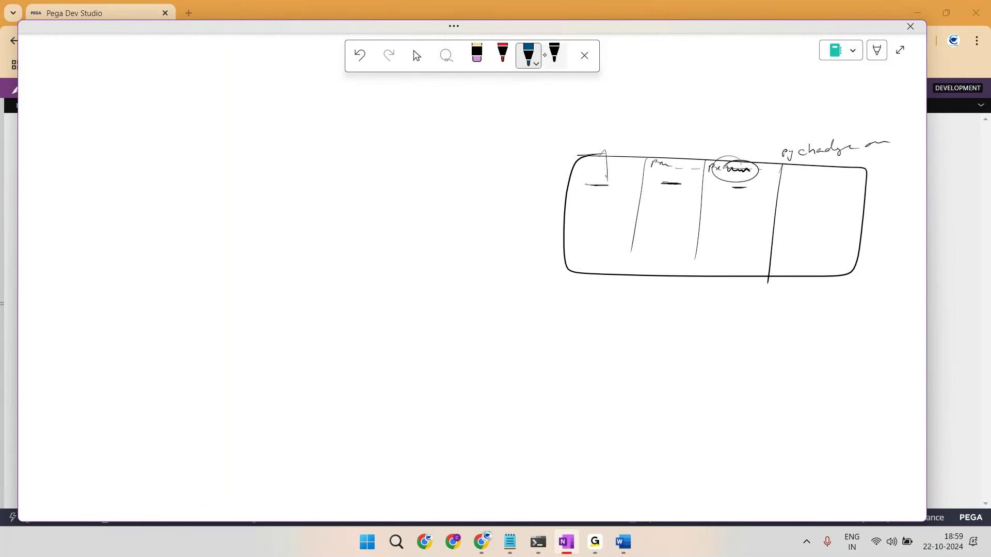
pyautogui.moveTo(545, 154)
pyautogui.mouseDown()
pyautogui.moveTo(534, 163)
pyautogui.moveTo(550, 281)
pyautogui.mouseUp()
pyautogui.moveTo(518, 145); pyautogui.dragTo(532, 136)
pyautogui.moveTo(522, 155)
pyautogui.mouseDown()
pyautogui.moveTo(539, 161)
pyautogui.moveTo(534, 173)
pyautogui.mouseUp()
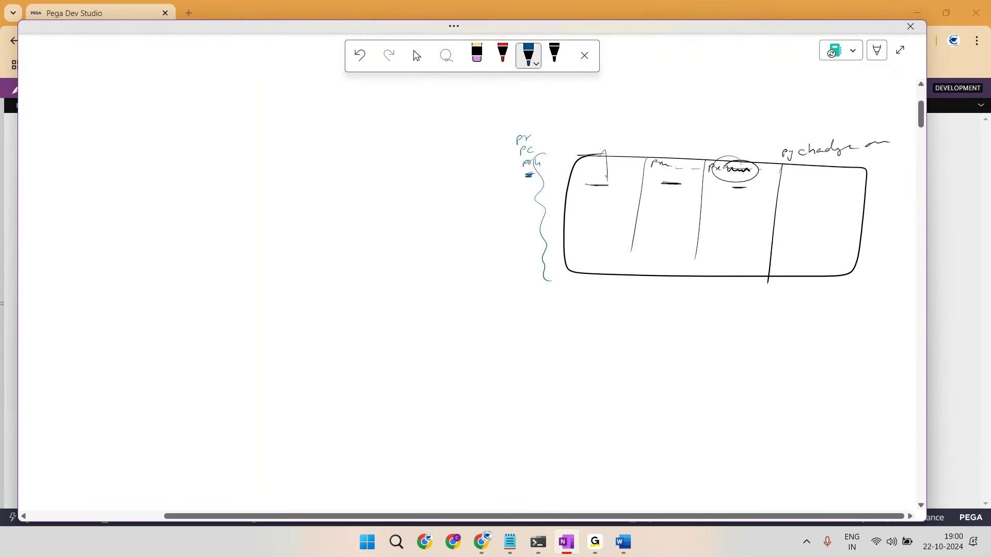
pyautogui.moveTo(578, 149)
pyautogui.mouseDown()
pyautogui.moveTo(562, 209)
pyautogui.moveTo(605, 151)
pyautogui.mouseUp()
pyautogui.moveTo(666, 154); pyautogui.dragTo(662, 155)
pyautogui.moveTo(733, 155); pyautogui.dragTo(728, 156)
pyautogui.moveTo(789, 147); pyautogui.dragTo(789, 146)
# Step: Write and underline a Px/Py/Pz label, loop the prefix notes, and circle the label with an arrow
pyautogui.moveTo(710, 137); pyautogui.dragTo(729, 142)
pyautogui.moveTo(736, 130); pyautogui.dragTo(781, 138)
pyautogui.moveTo(732, 140); pyautogui.dragTo(782, 138)
pyautogui.moveTo(733, 147); pyautogui.dragTo(777, 146)
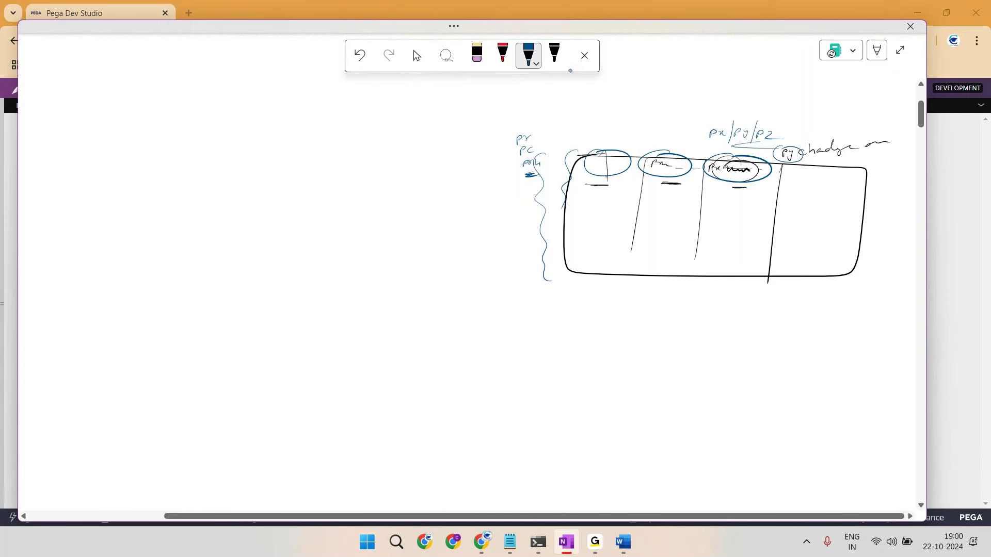
pyautogui.moveTo(542, 123)
pyautogui.mouseDown()
pyautogui.moveTo(504, 134)
pyautogui.moveTo(542, 122)
pyautogui.mouseUp()
pyautogui.moveTo(724, 111)
pyautogui.mouseDown()
pyautogui.moveTo(692, 135)
pyautogui.moveTo(743, 113)
pyautogui.mouseUp()
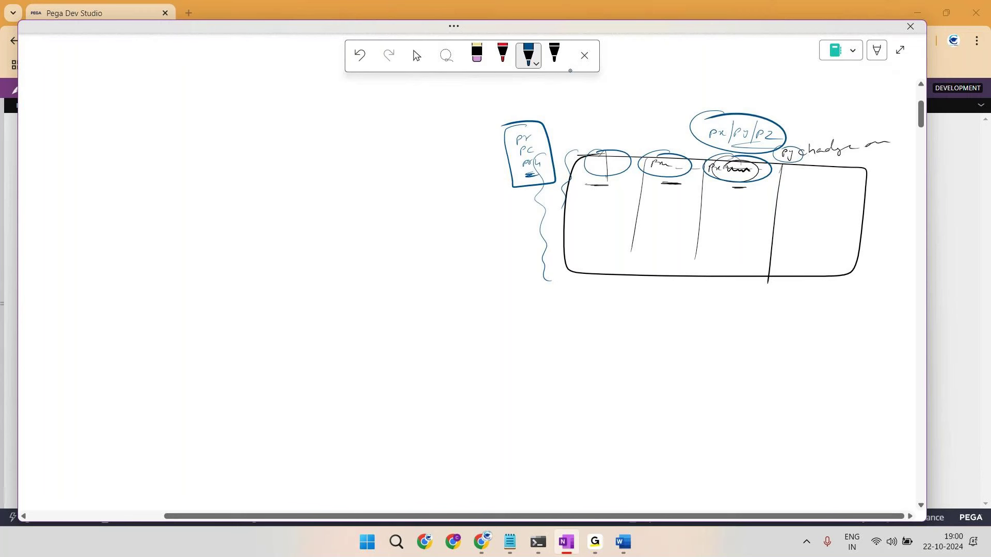
pyautogui.moveTo(745, 99); pyautogui.dragTo(749, 140)
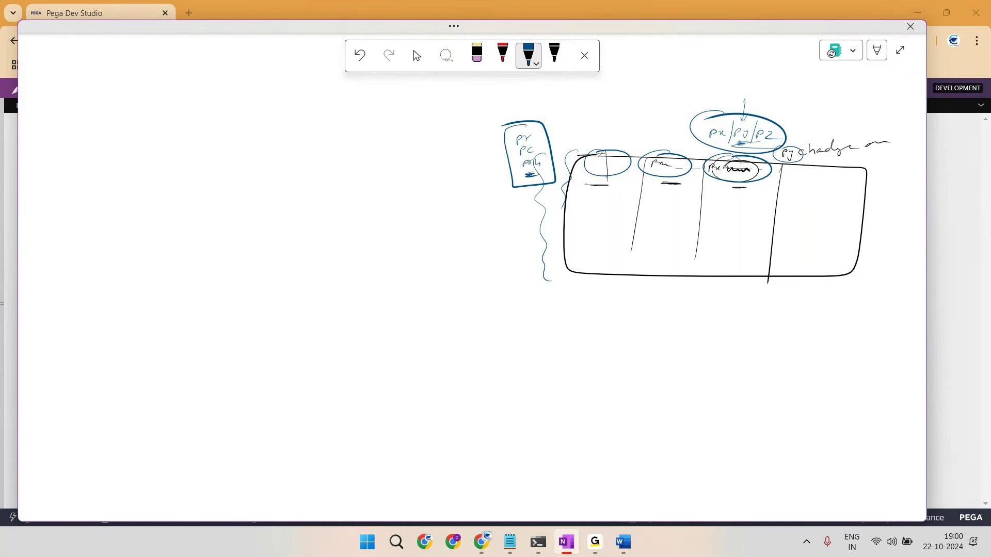
pyautogui.hotkey('alt', 'Tab')
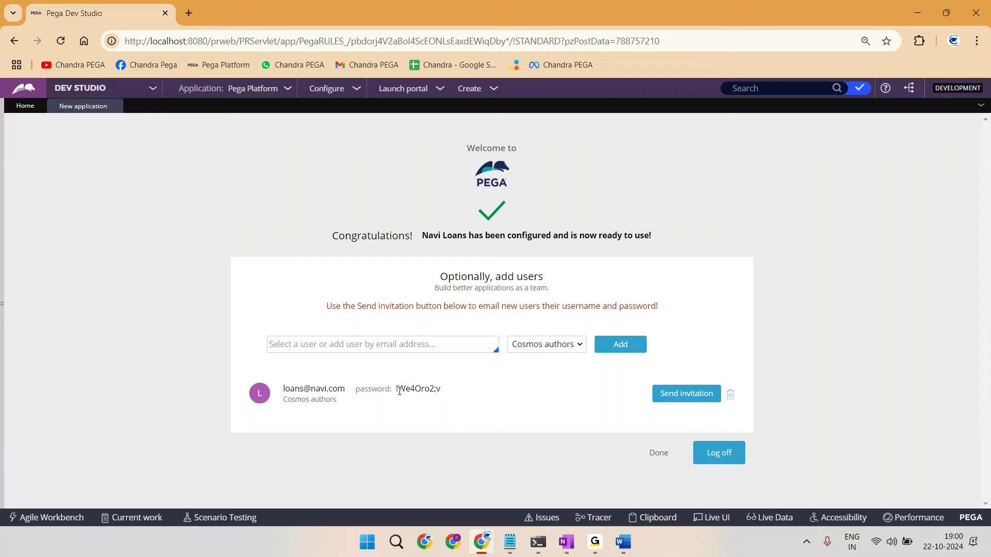
# Step: Paste the Pega screenshot into Word and note 'Update Above OP password by Opening OPerator Instances'
pyautogui.hotkey('alt', 'Tab')
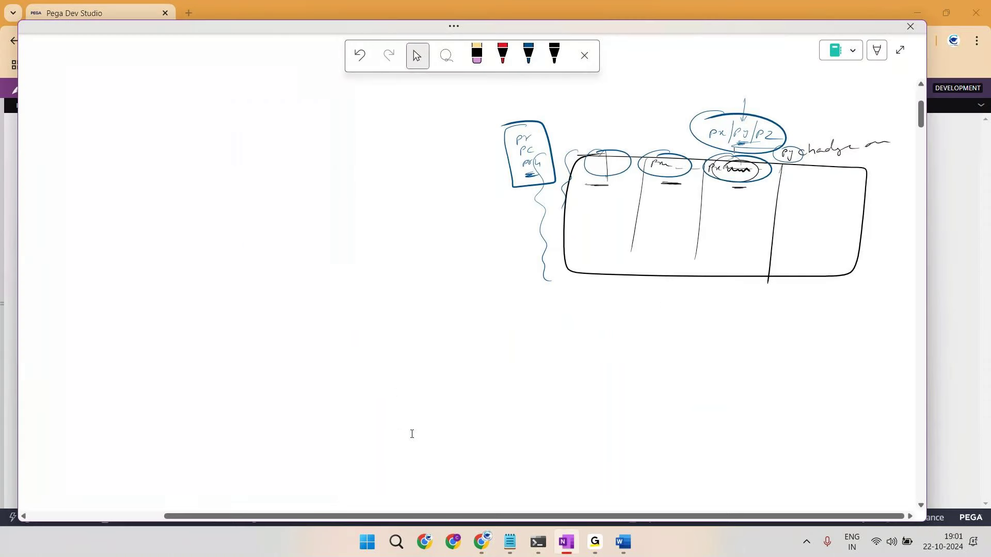
pyautogui.hotkey('alt', 'Tab')
pyautogui.hotkey('alt', 'Tab')
pyautogui.scroll(-3, 451, 447)
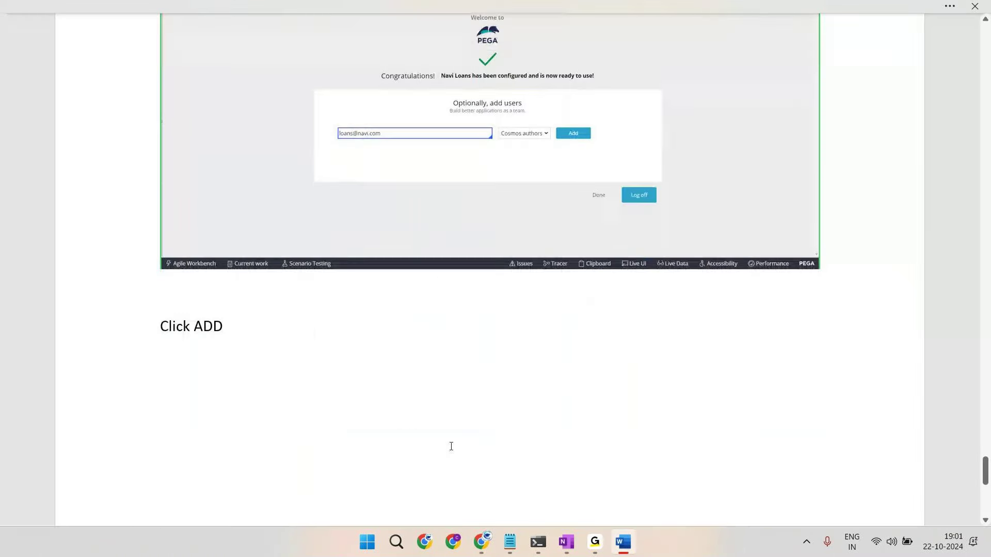
pyautogui.hotkey('ctrl', 'v')
pyautogui.press('Return')
pyautogui.write('Update Ab')
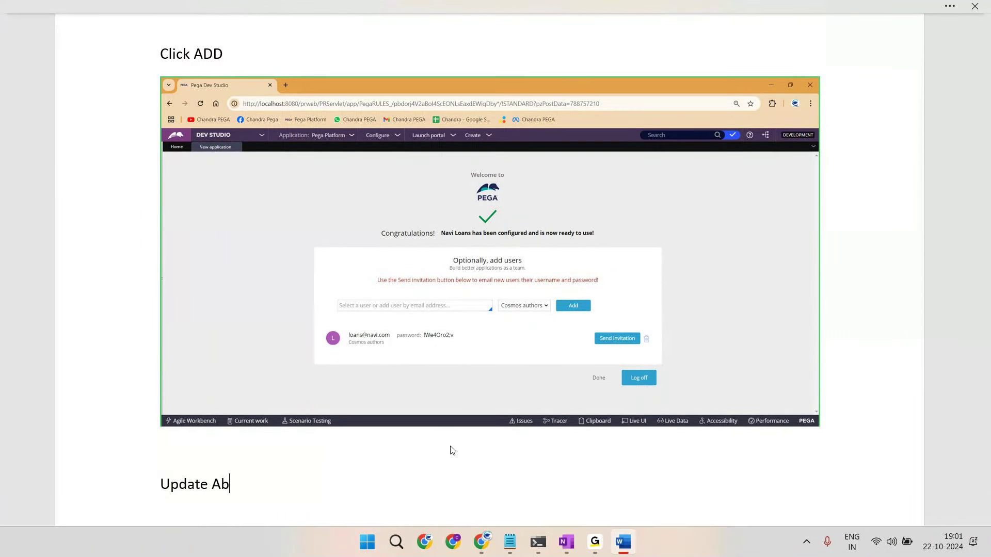
pyautogui.write('ove OP password by Opening ')
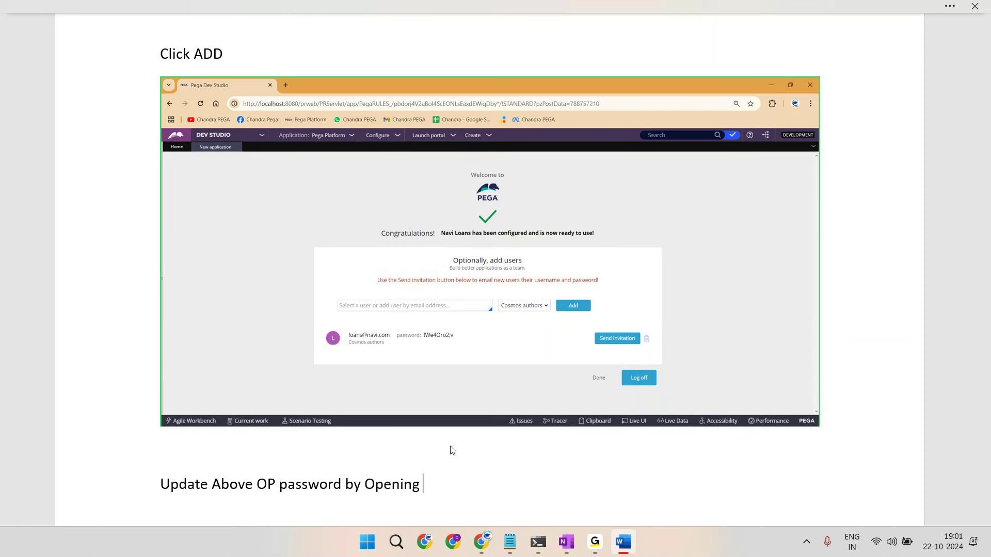
pyautogui.write('OPerator Instances')
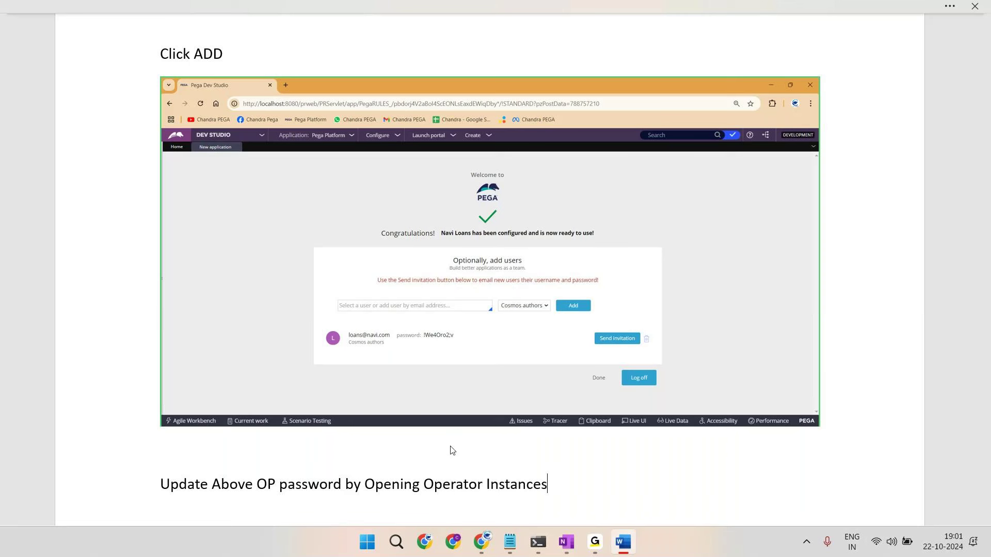
pyautogui.press('Return')
# Step: Open Pega's navigation panel and write 'Open App explorer' in the notes
pyautogui.hotkey('alt', 'Tab')
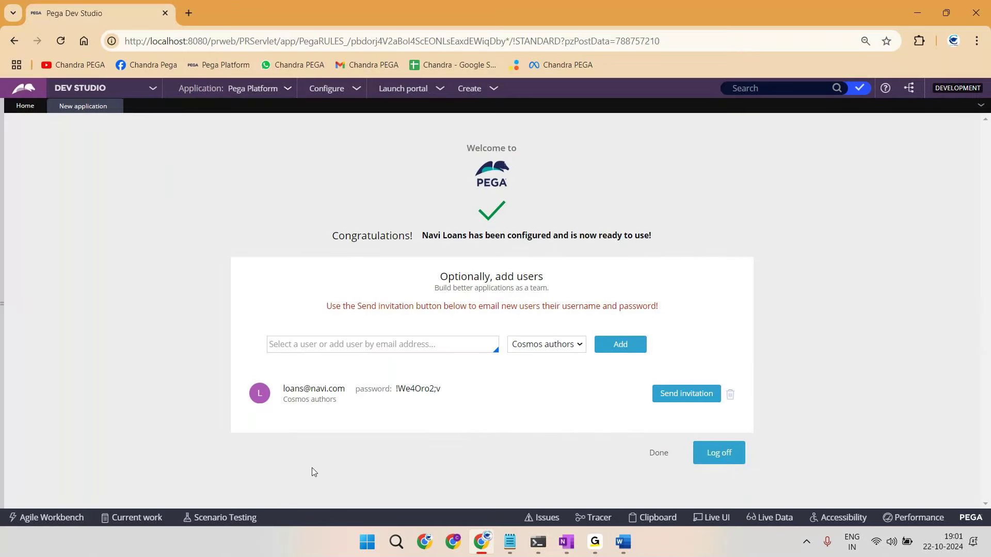
pyautogui.click(2, 304)
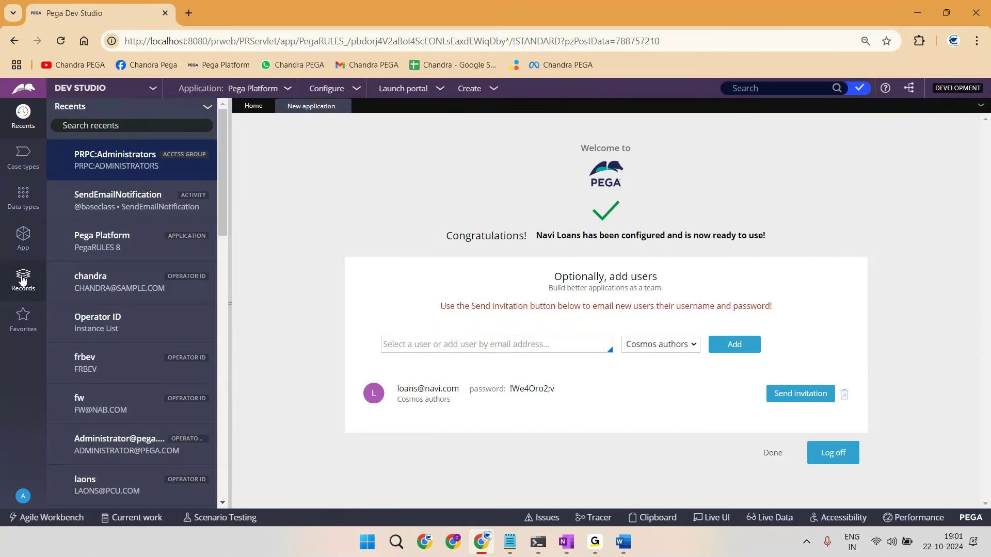
pyautogui.hotkey('alt', 'Tab')
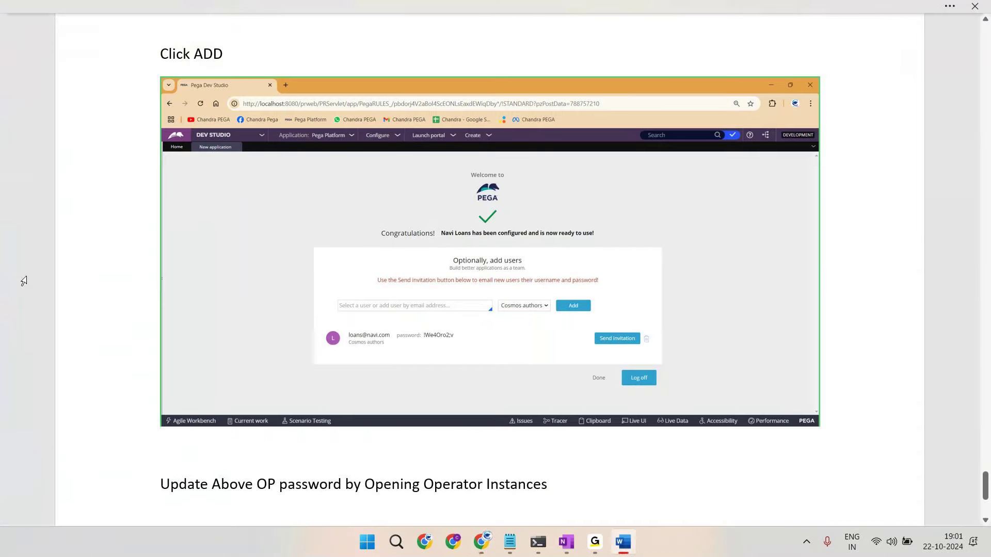
pyautogui.write('Open App e')
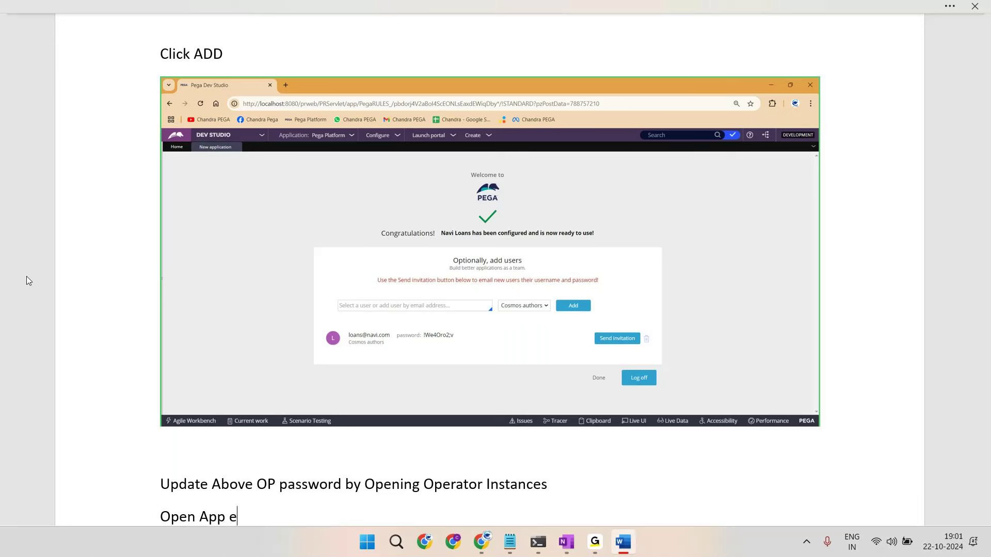
pyautogui.write('xplorere')
pyautogui.press('BackSpace')
pyautogui.press('Return')
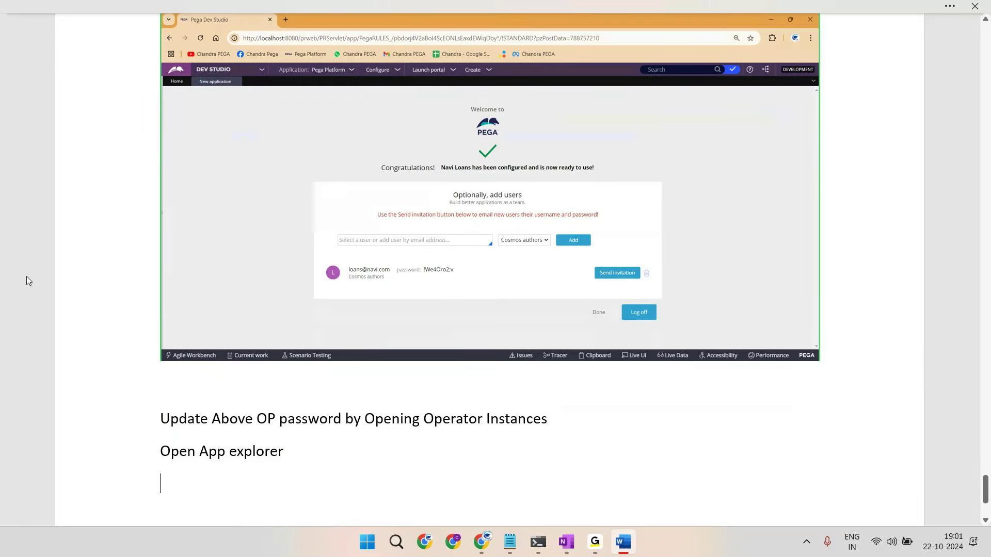
# Step: Extend the note to 'Open App explorer --> Records' and paste the Dev Studio screenshot below
pyautogui.press('BackSpace')
pyautogui.write('--> Recors')
pyautogui.press('BackSpace')
pyautogui.write('ds --> Opertaor')
pyautogui.press('BackSpace')
pyautogui.press('BackSpace')
pyautogui.press('BackSpace')
pyautogui.press('BackSpace')
pyautogui.press('BackSpace')
pyautogui.press('BackSpace')
pyautogui.press('BackSpace')
pyautogui.press('BackSpace')
pyautogui.press('BackSpace')
pyautogui.press('BackSpace')
pyautogui.press('Return')
pyautogui.hotkey('ctrl', 'v')
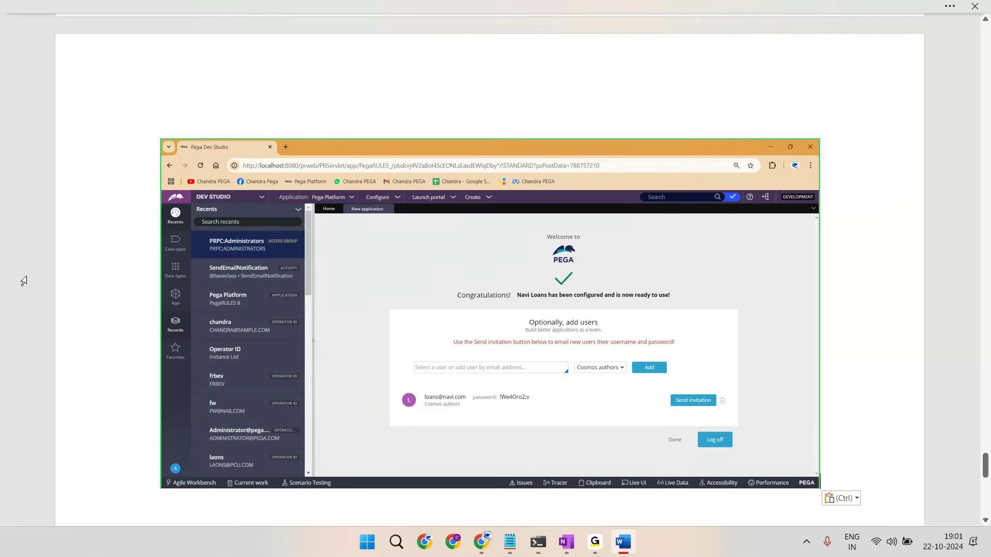
# Step: Open the Operator ID records list under Records > Organization in Dev Studio
pyautogui.hotkey('alt', 'Tab')
pyautogui.click(23, 278)
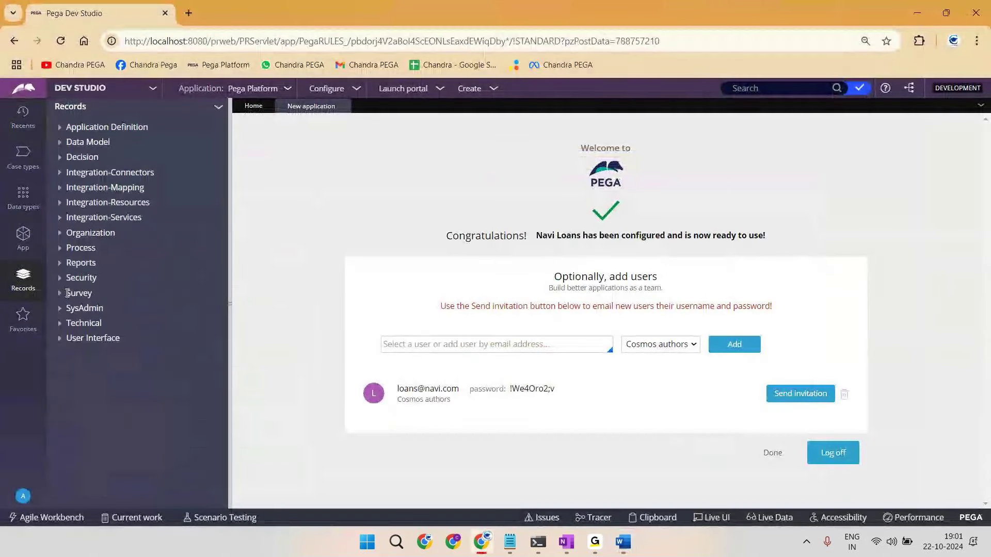
pyautogui.click(59, 236)
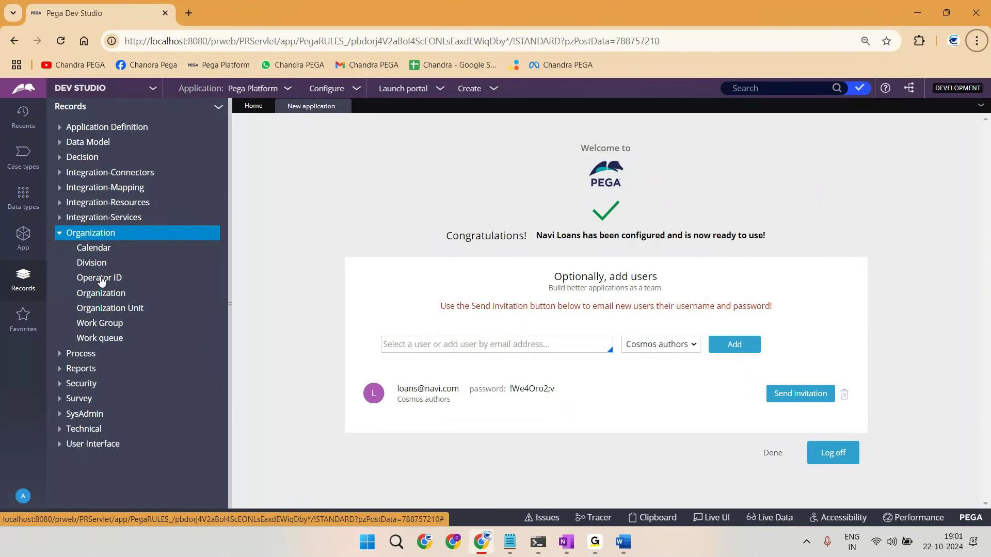
pyautogui.click(100, 278)
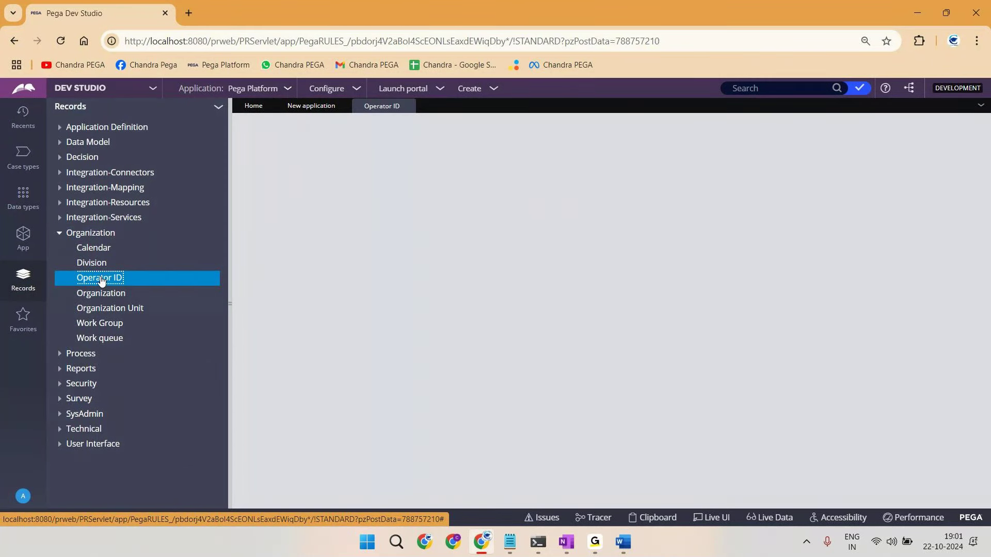
# Step: Paste a screenshot of the Operator ID list into Word and note 'Records--> Organisation --> Opertaor ID'
pyautogui.press('Print')
pyautogui.hotkey('alt', 'Tab')
pyautogui.hotkey('ctrl', 'v')
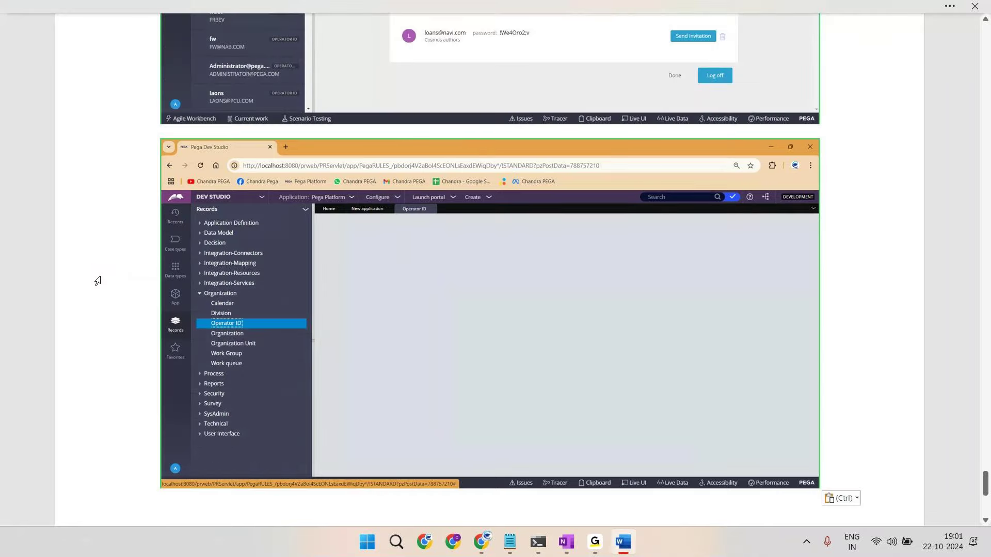
pyautogui.scroll(-6, 221, 160)
pyautogui.scroll(8, 221, 160)
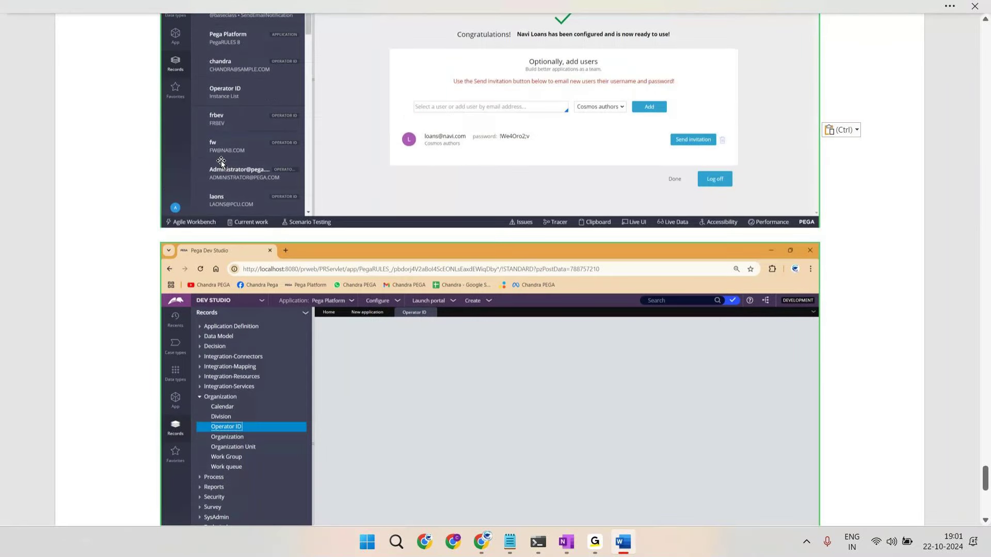
pyautogui.scroll(3, 220, 160)
pyautogui.scroll(-10, 225, 158)
pyautogui.write('Records')
pyautogui.write('--> Orga')
pyautogui.write('b')
pyautogui.press('Num_Lock')
pyautogui.press('BackSpace')
pyautogui.write('n')
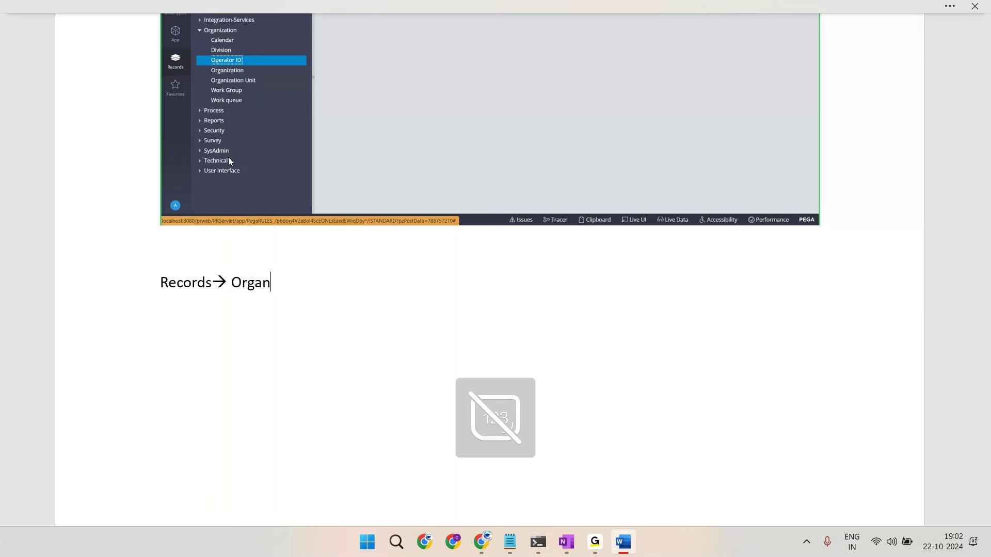
pyautogui.write('isation --> Opert')
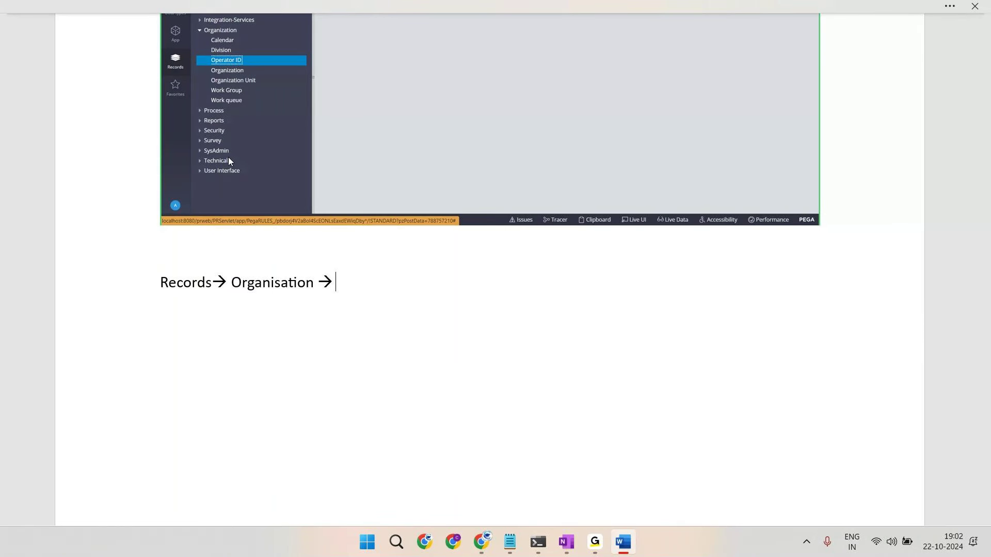
pyautogui.write('aor O')
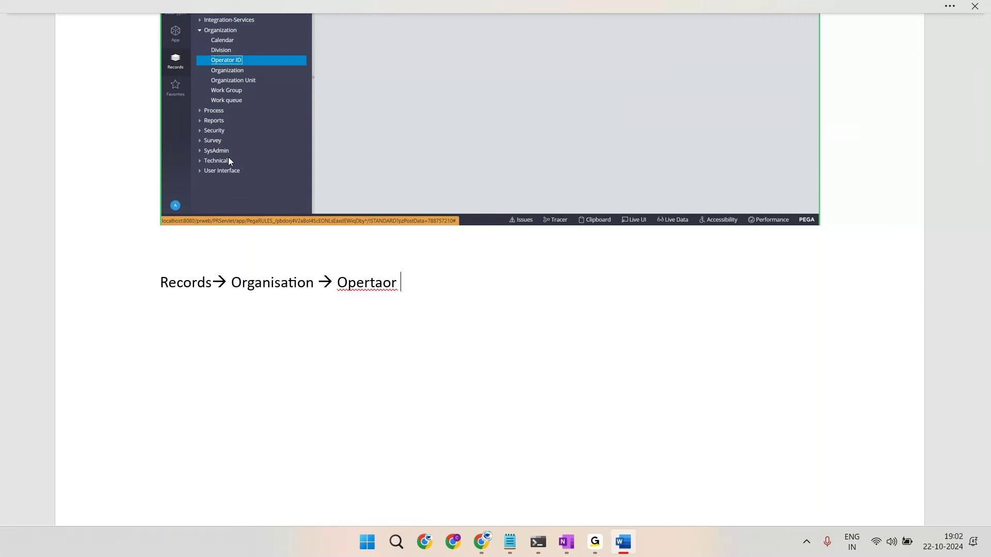
pyautogui.press('BackSpace')
pyautogui.write('ID')
pyautogui.press('Return')
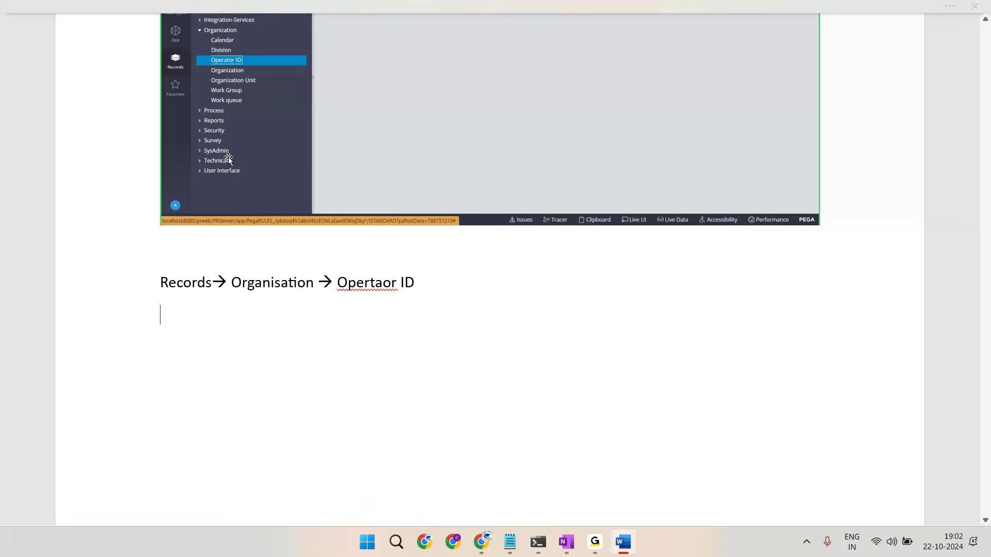
# Step: Open the Navi Loans operator's record and note 'Open OP ID' in Word
pyautogui.hotkey('alt', 'Tab')
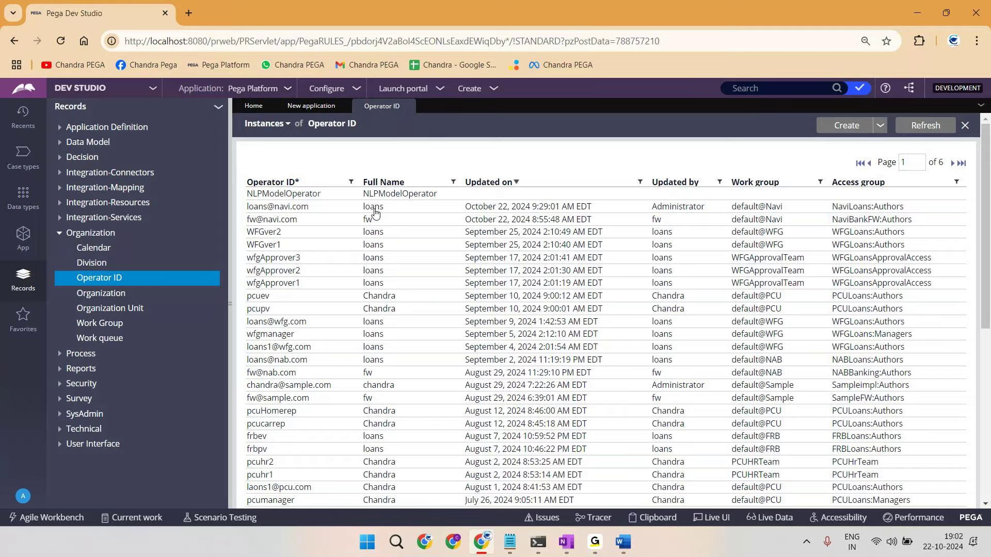
pyautogui.click(374, 213)
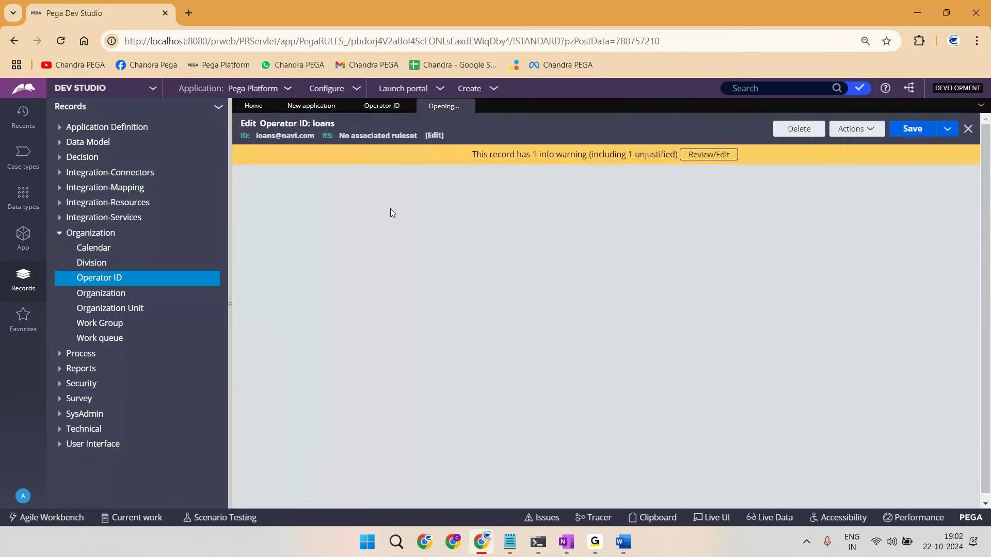
pyautogui.hotkey('alt', 'Tab')
pyautogui.write('Open OP ID')
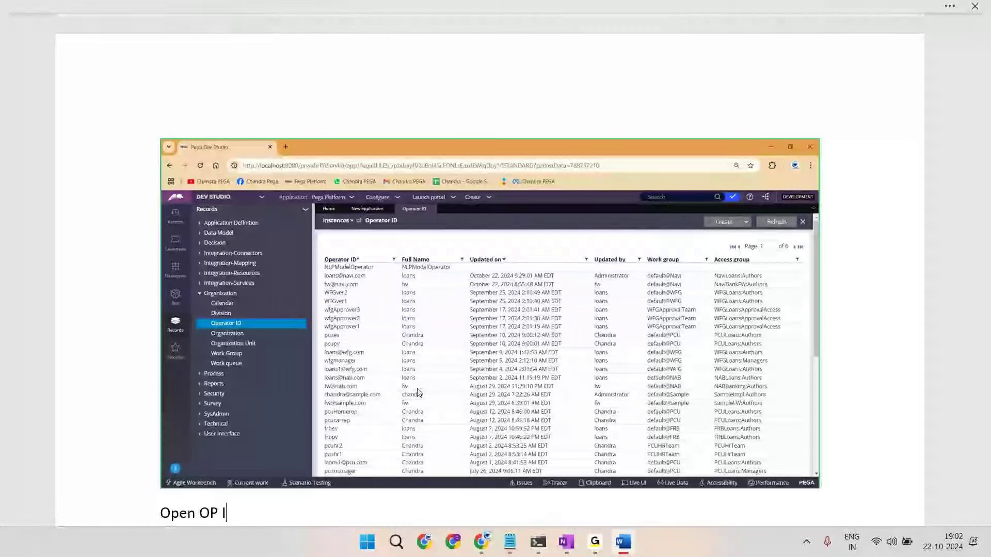
pyautogui.press('Return')
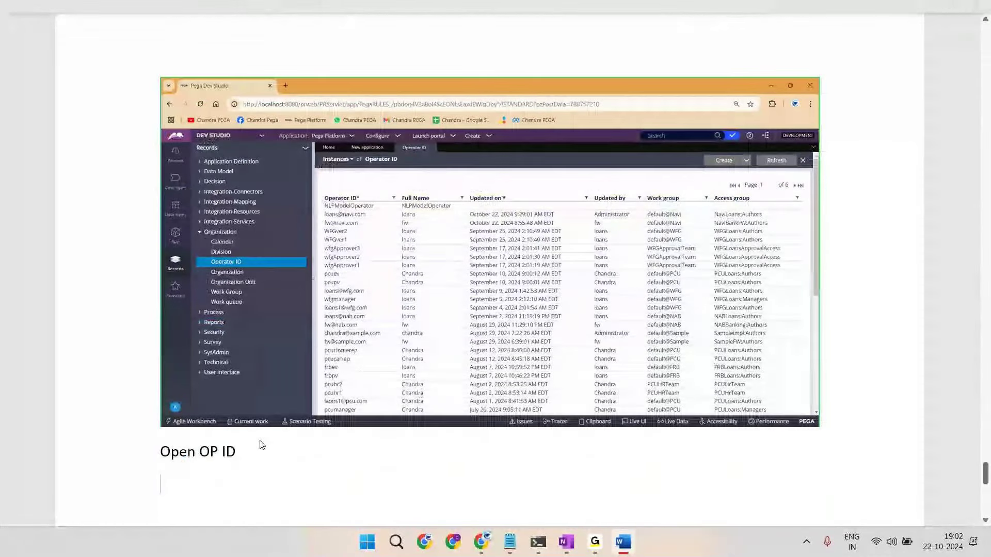
# Step: Paste the operator form screenshot, note 'Click on Security tab', and open the Security tab
pyautogui.hotkey('alt', 'Tab')
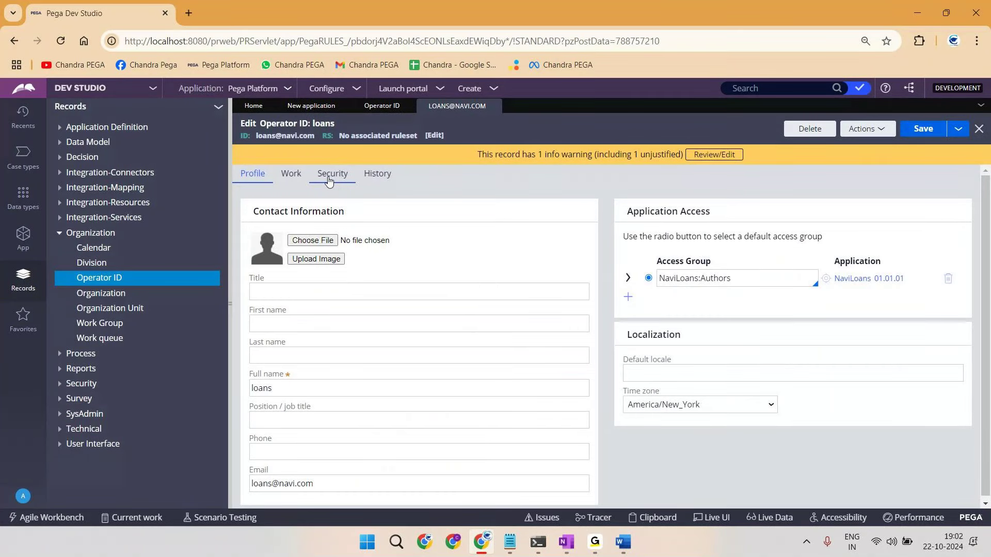
pyautogui.hotkey('alt', 'Tab')
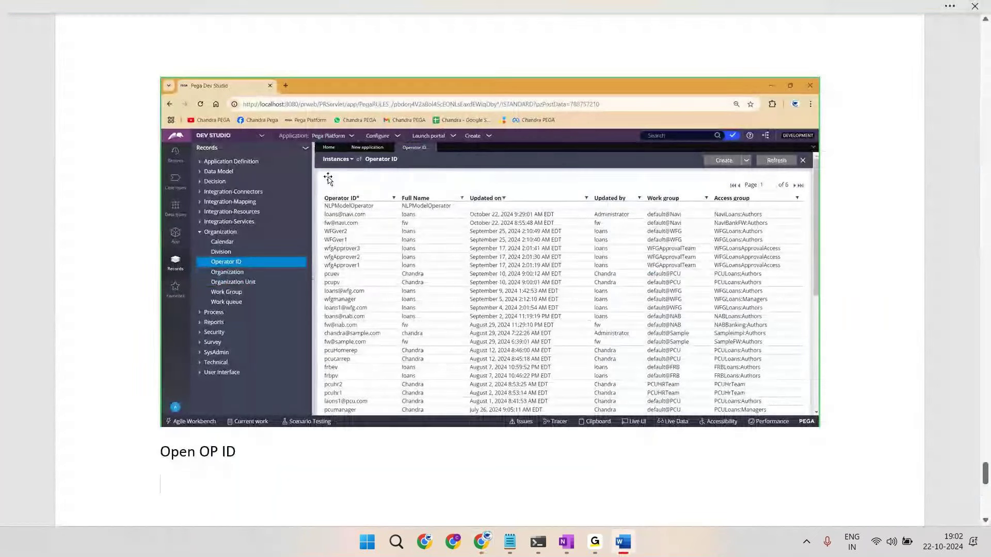
pyautogui.hotkey('ctrl', 'v')
pyautogui.press('Return')
pyautogui.press('Return')
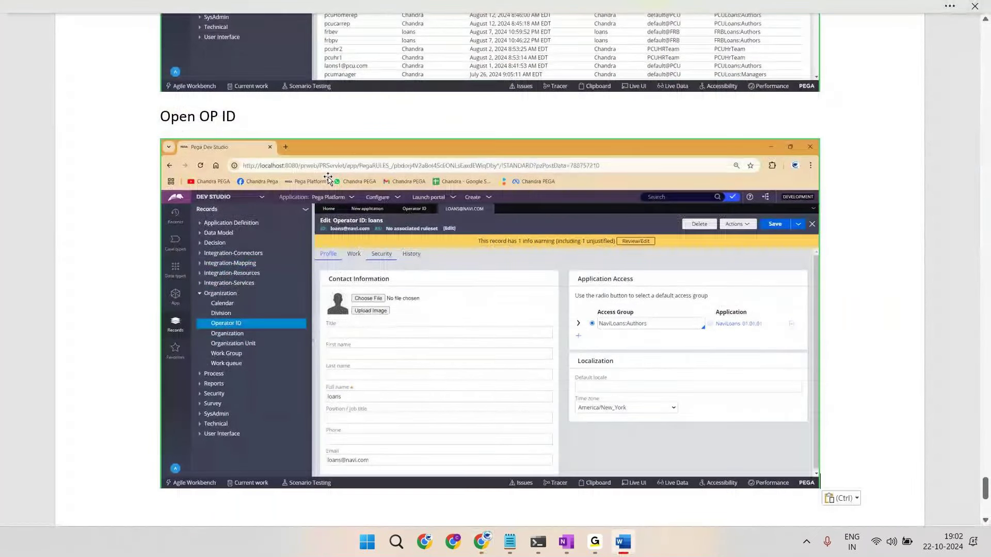
pyautogui.write('Click on Security tab')
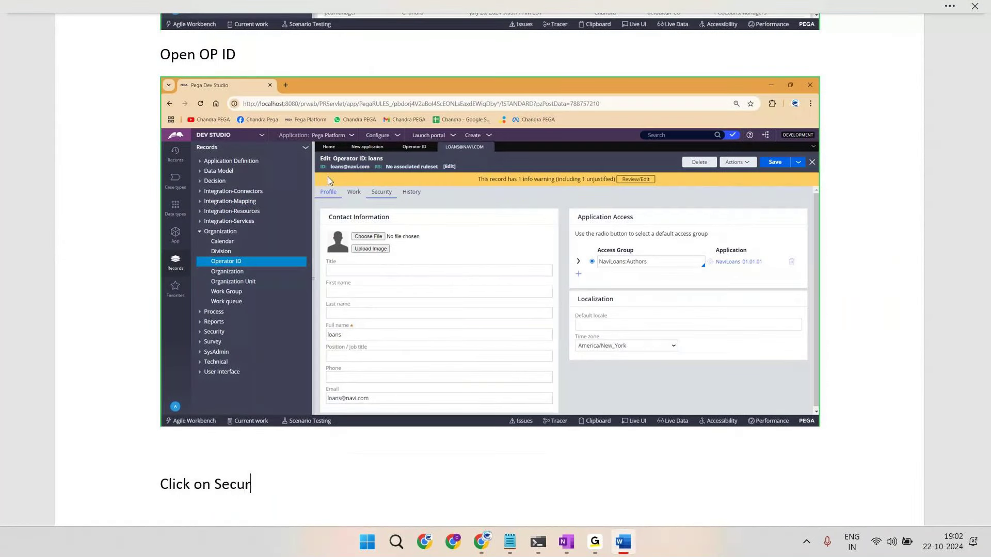
pyautogui.press('Return')
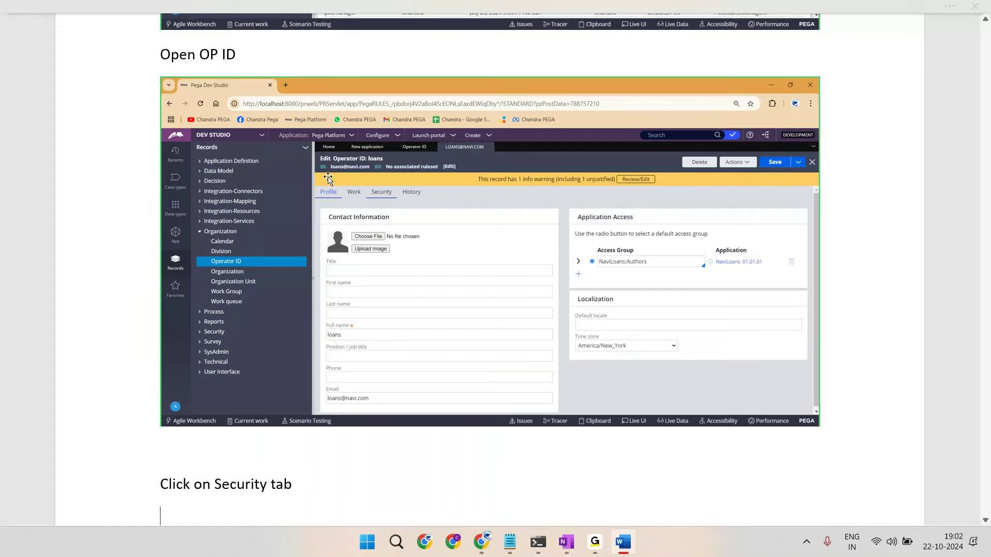
pyautogui.hotkey('alt', 'Tab')
pyautogui.click(329, 175)
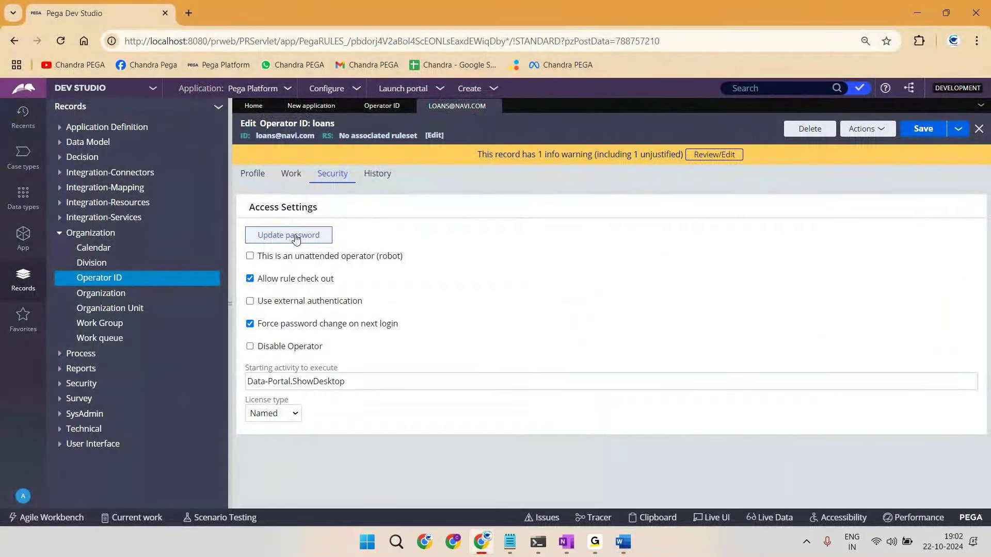
# Step: Paste a Security tab screenshot into Word and note 'CLick Update Password'
pyautogui.press('alt+Print')
pyautogui.hotkey('alt', 'Tab')
pyautogui.hotkey('ctrl', 'v')
pyautogui.press('Return')
pyautogui.write('CLick Update ')
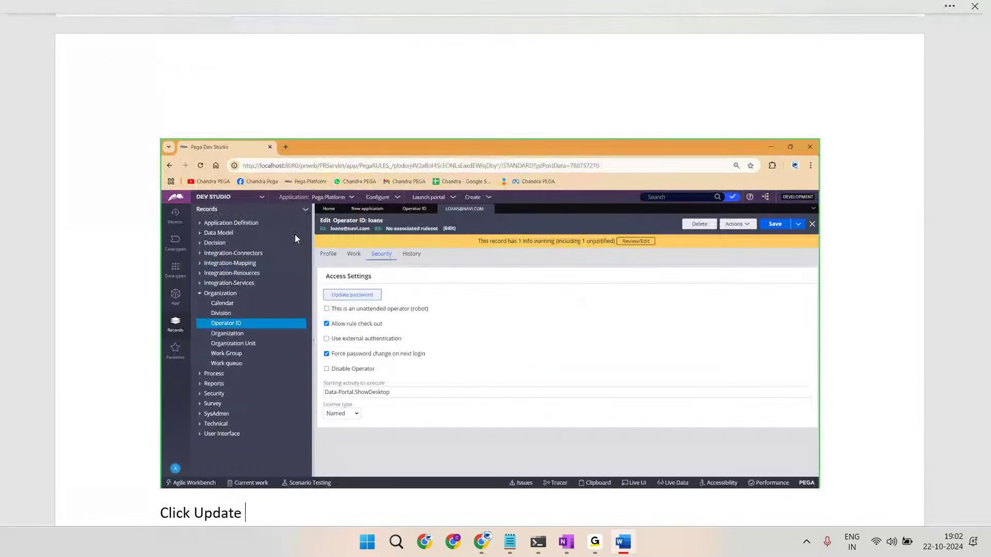
pyautogui.write('Password')
pyautogui.press('Return')
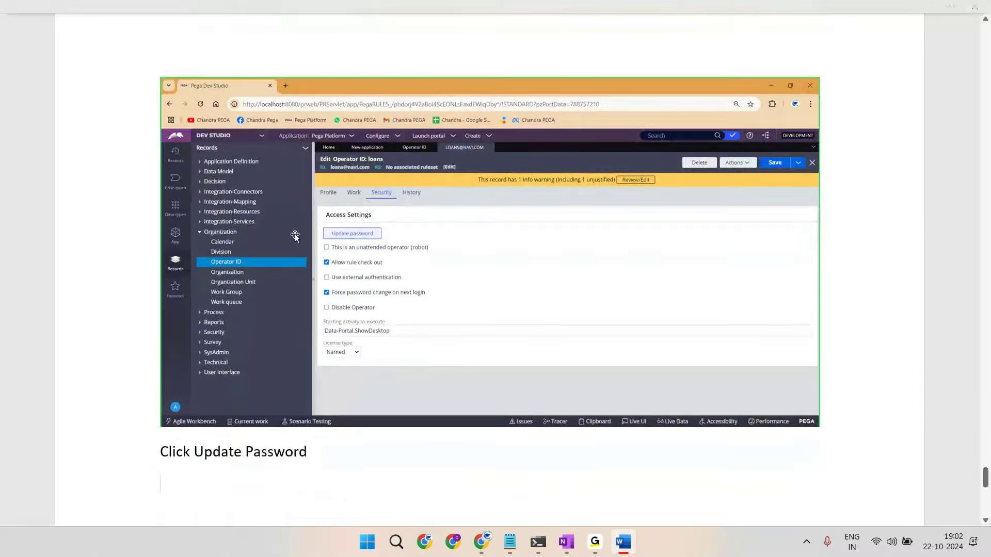
# Step: Open the operator's change-password form and enter and confirm the new password
pyautogui.hotkey('alt', 'Tab')
pyautogui.click(295, 236)
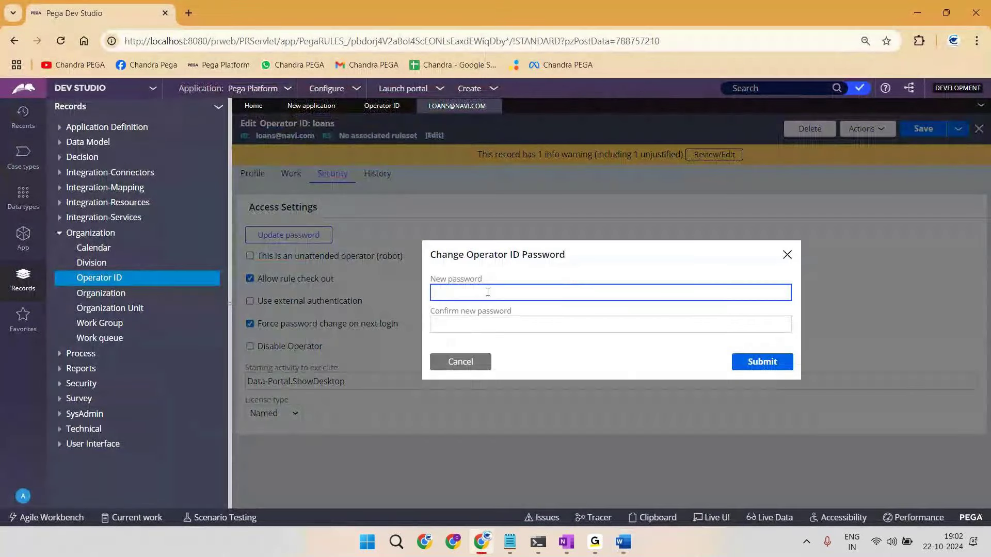
pyautogui.write('rules')
pyautogui.press('Tab')
pyautogui.write('rule')
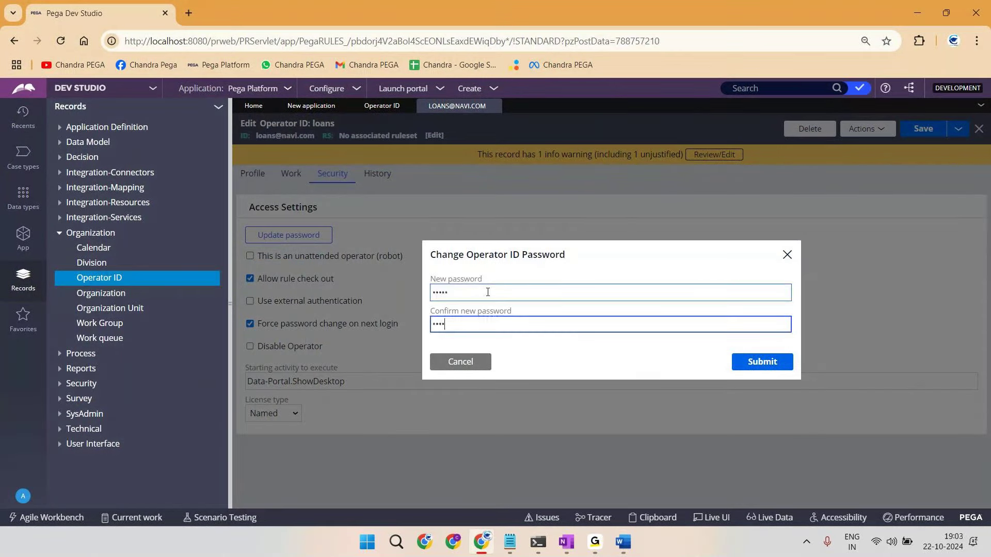
pyautogui.press('BackSpace')
pyautogui.press('BackSpace')
pyautogui.press('BackSpace')
pyautogui.write('rules')
# Step: Paste the password dialog screenshot into Word and note 'Submit'
pyautogui.hotkey('alt', 'Tab')
pyautogui.hotkey('ctrl', 'v')
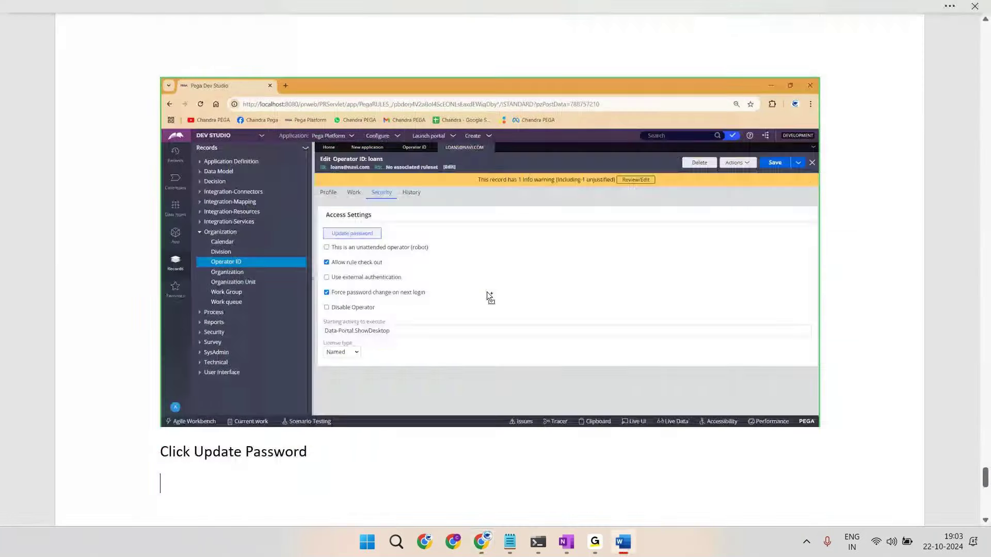
pyautogui.press('Return')
pyautogui.write('Submit')
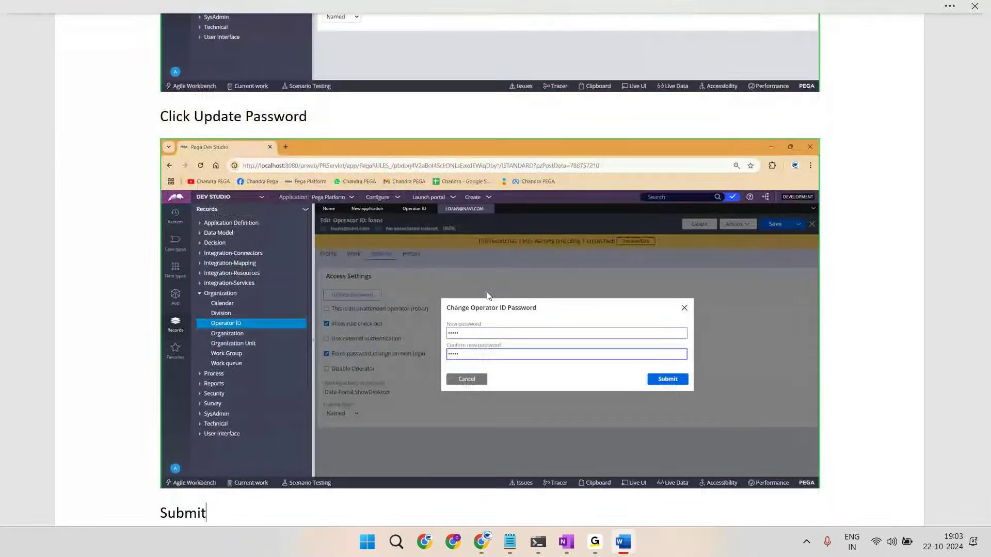
pyautogui.press('Return')
# Step: Submit the new password and uncheck 'Force password change on next login'
pyautogui.hotkey('alt', 'Tab')
pyautogui.press('Return')
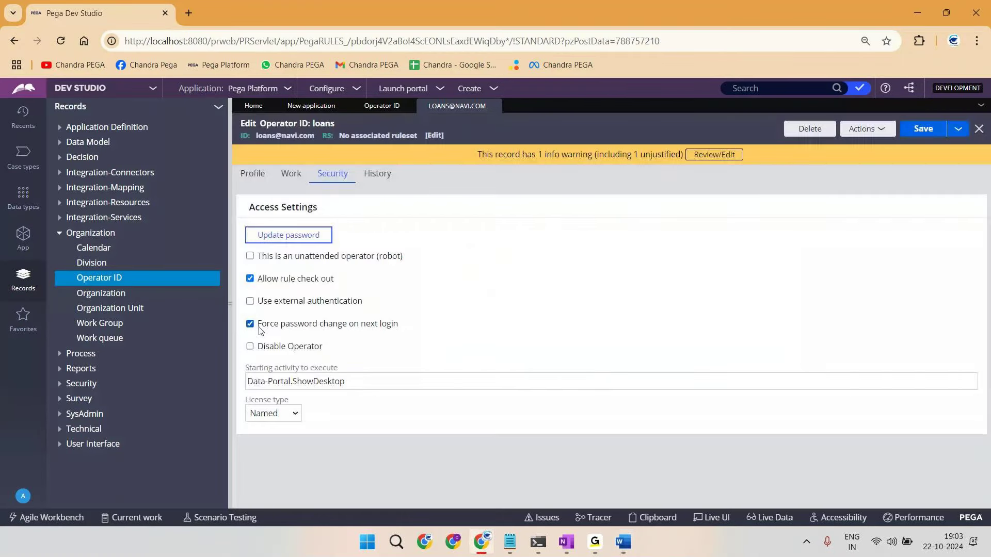
pyautogui.click(251, 324)
# Step: Paste the security settings screenshot into Word with notes 'Uncheck above check box' and 'SAVE'
pyautogui.moveTo(258, 327); pyautogui.dragTo(441, 330)
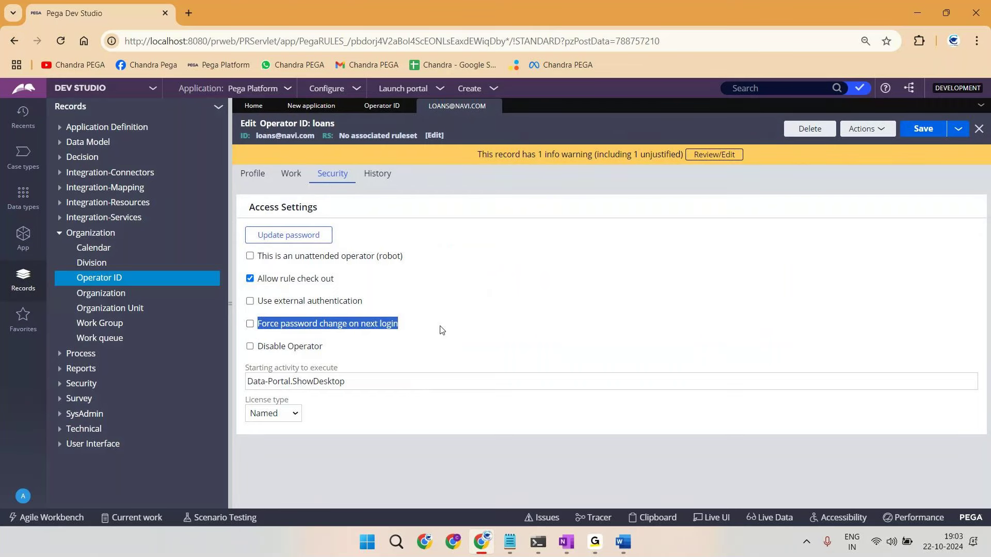
pyautogui.hotkey('alt', 'Tab')
pyautogui.hotkey('ctrl', 'v')
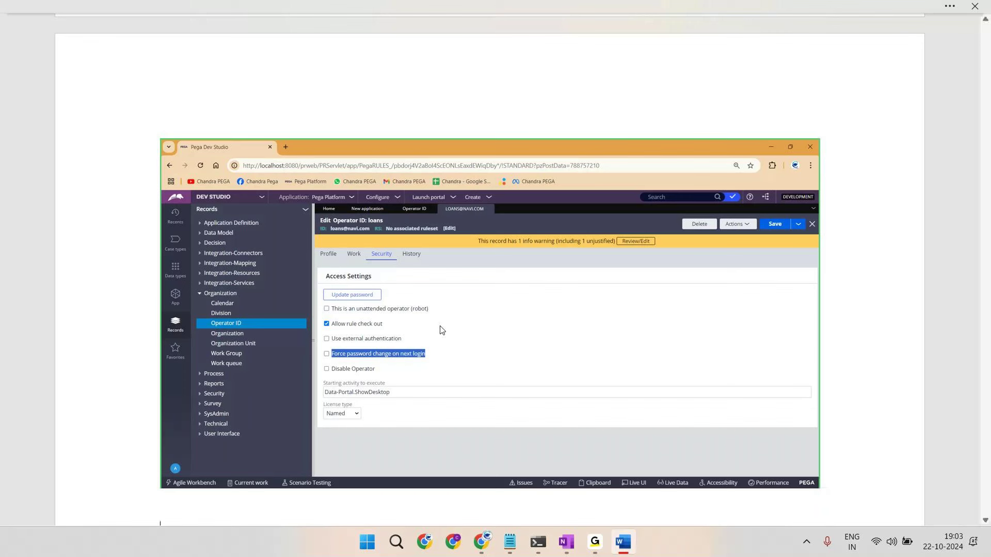
pyautogui.write('Uncheck above check box')
pyautogui.press('Return')
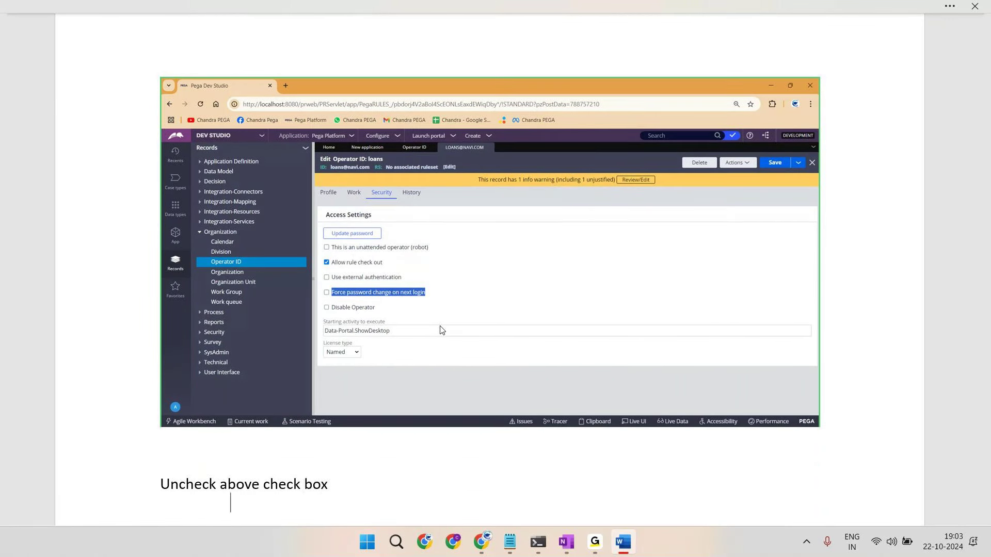
pyautogui.write('SAVE')
pyautogui.press('Return')
# Step: Save the operator record, open the account menu, and note 'Log Off' in Word
pyautogui.hotkey('alt', 'Tab')
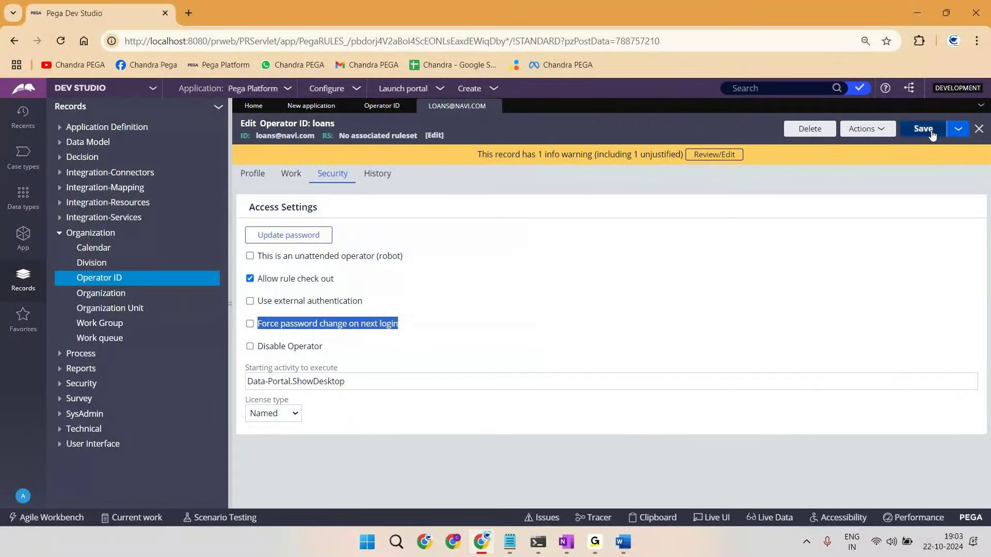
pyautogui.click(932, 134)
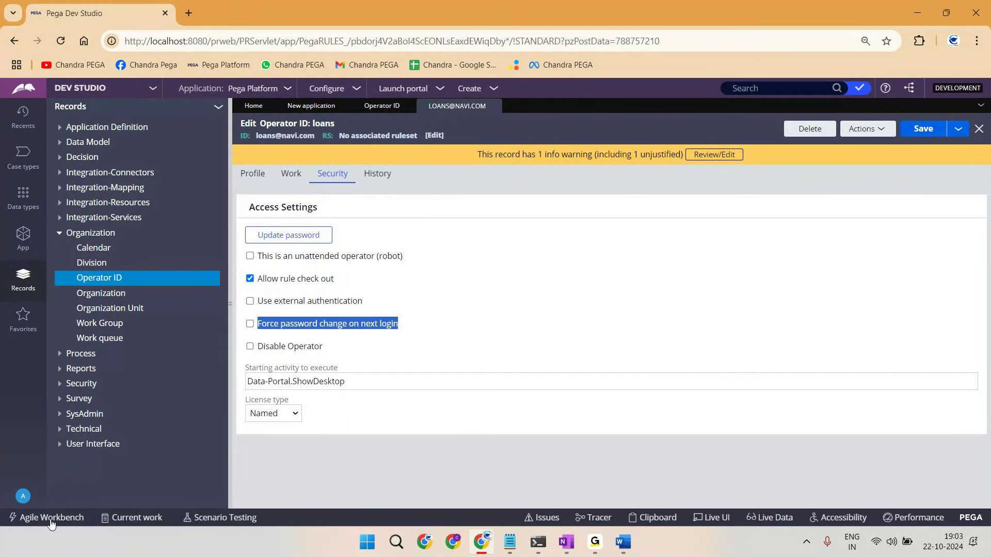
pyautogui.click(23, 496)
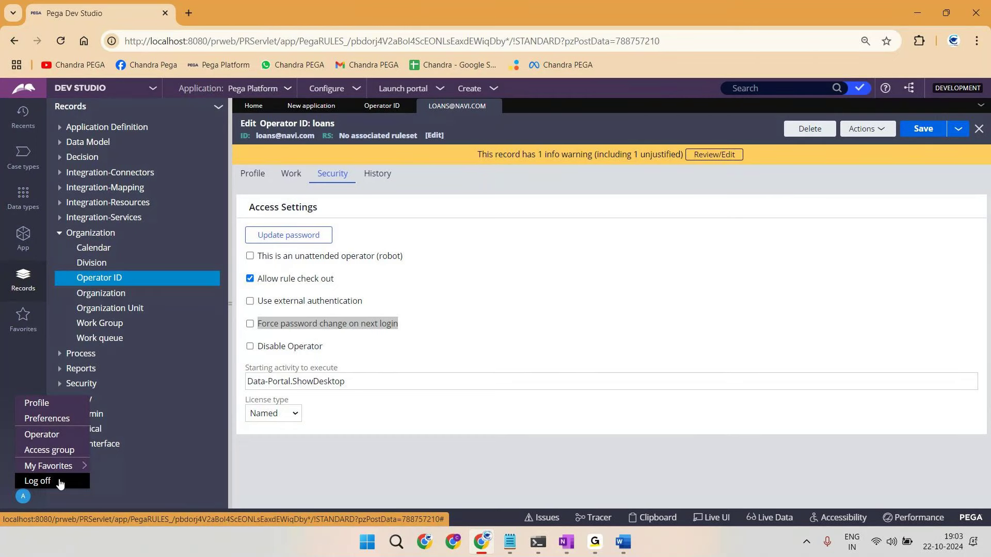
pyautogui.hotkey('alt', 'Tab')
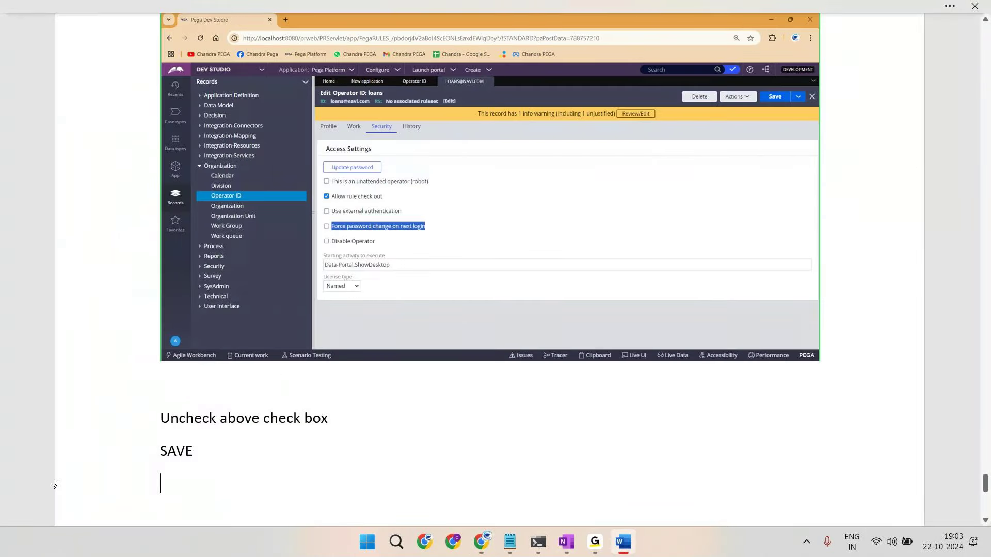
pyautogui.write('Log Off')
pyautogui.press('Return')
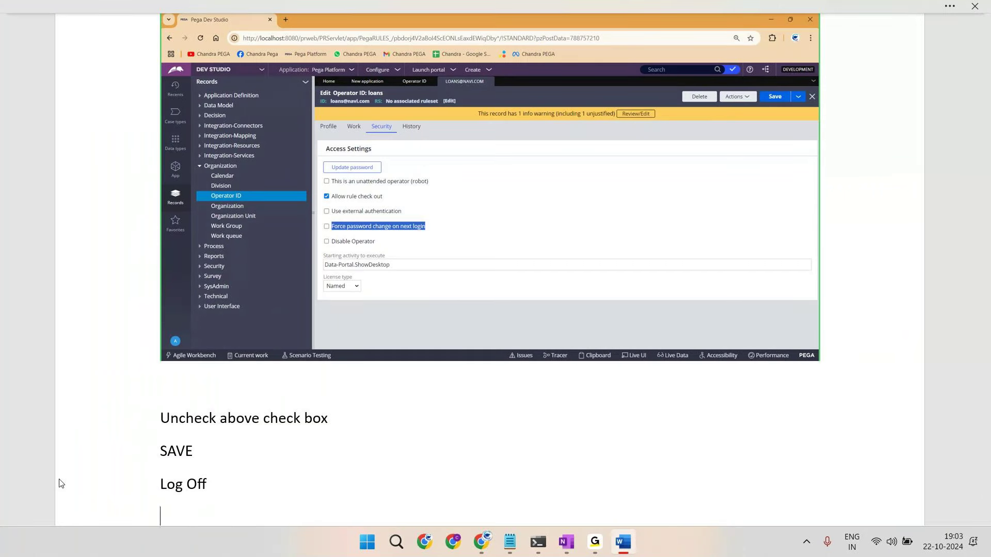
pyautogui.hotkey('alt', 'Tab')
# Step: Log off Dev Studio and paste the login page into the notes with 'Login with IMPL OP ID'
pyautogui.click(56, 479)
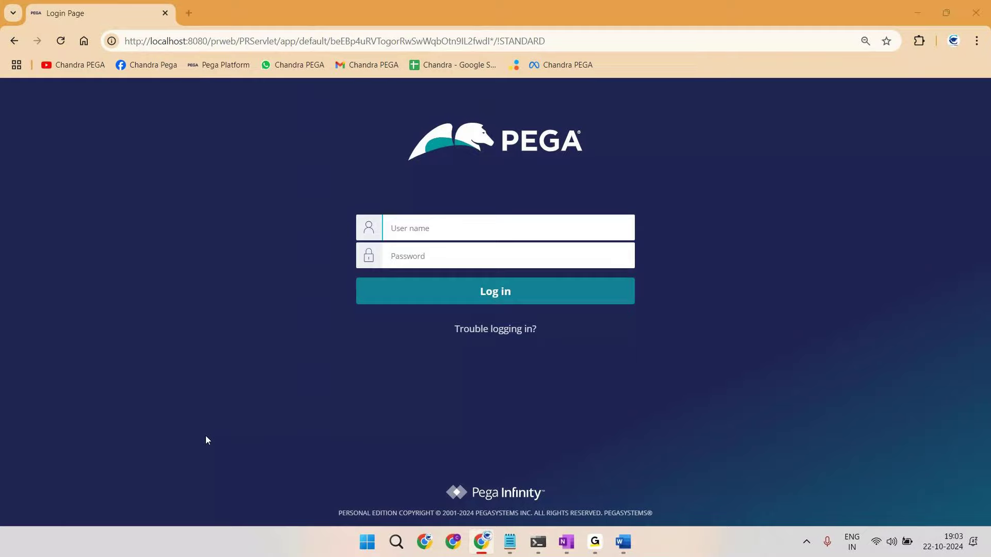
pyautogui.hotkey('alt', 'Tab')
pyautogui.hotkey('ctrl', 'v')
pyautogui.press('Return')
pyautogui.write('Logi')
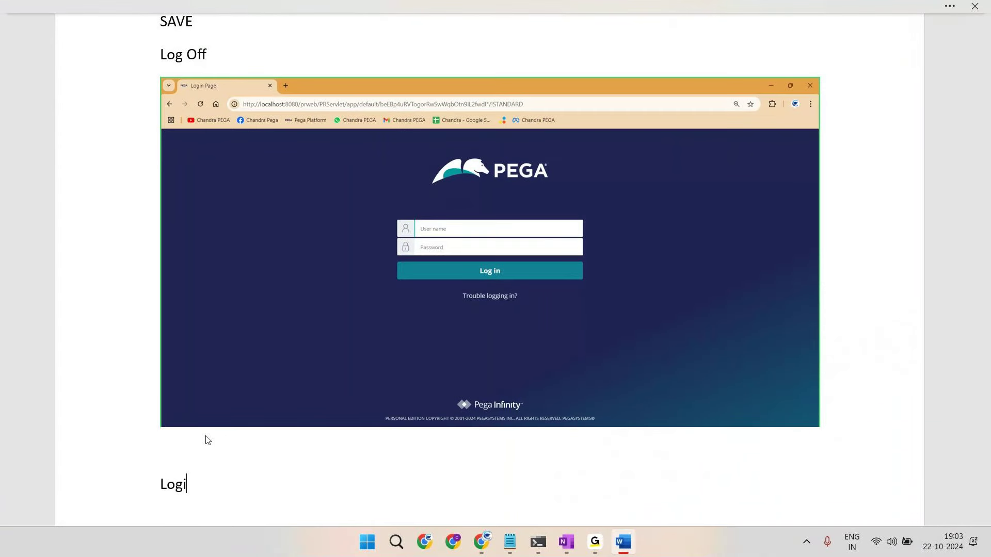
pyautogui.write('n with IMPL OP ID')
pyautogui.press('Return')
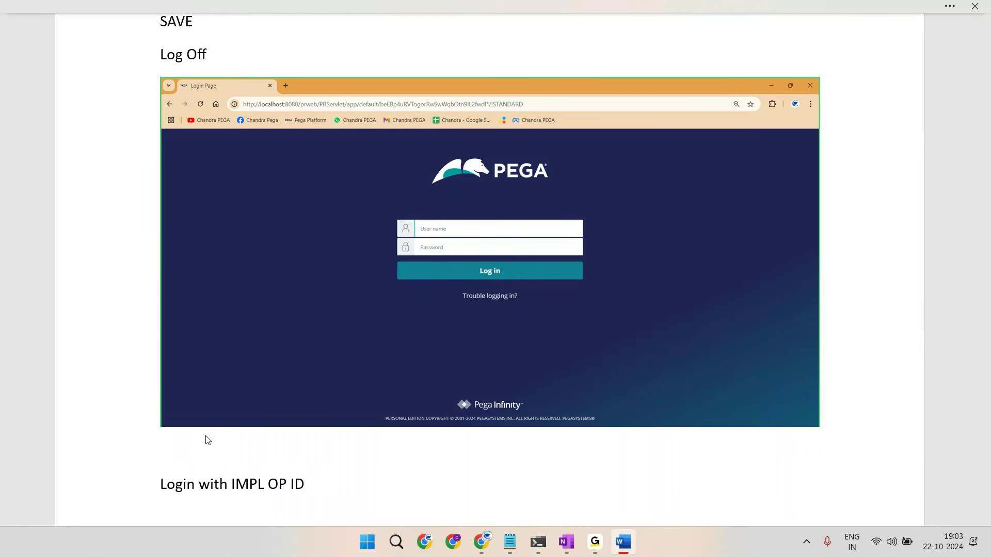
# Step: Enter the loans implementation operator's user name and password on the login page
pyautogui.hotkey('alt', 'Tab')
pyautogui.click(441, 239)
pyautogui.write('laons')
pyautogui.hotkey('ctrl', 'a')
pyautogui.press('BackSpace')
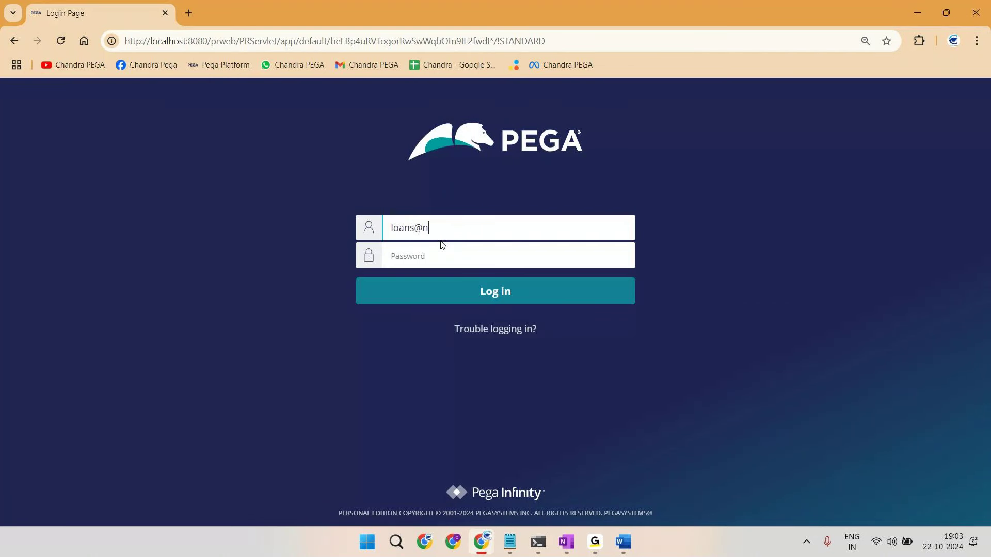
pyautogui.press('Tab')
pyautogui.write('rules')
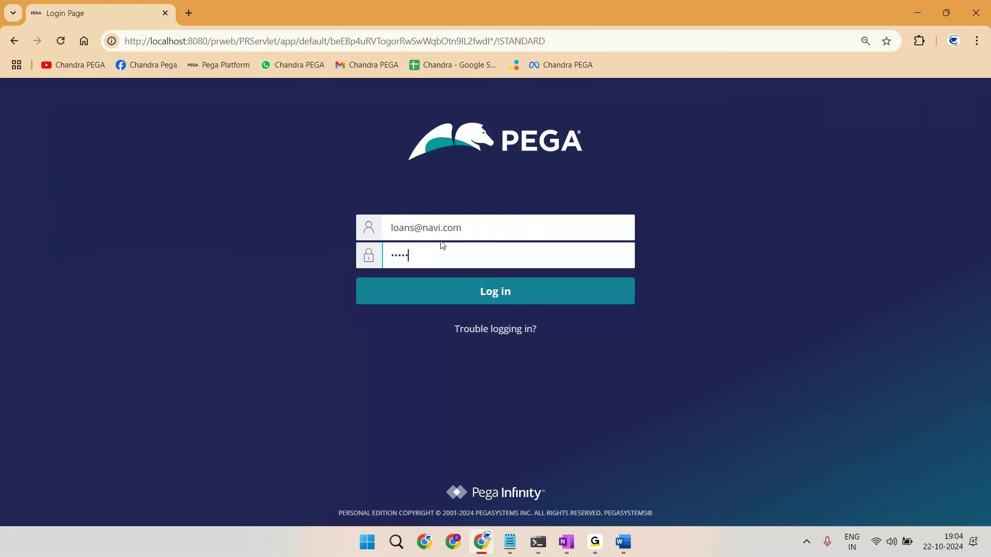
# Step: Add the filled-in login screenshot captioned 'Login' to the notes, then sign in
pyautogui.hotkey('alt', 'Tab')
pyautogui.hotkey('ctrl', 'v')
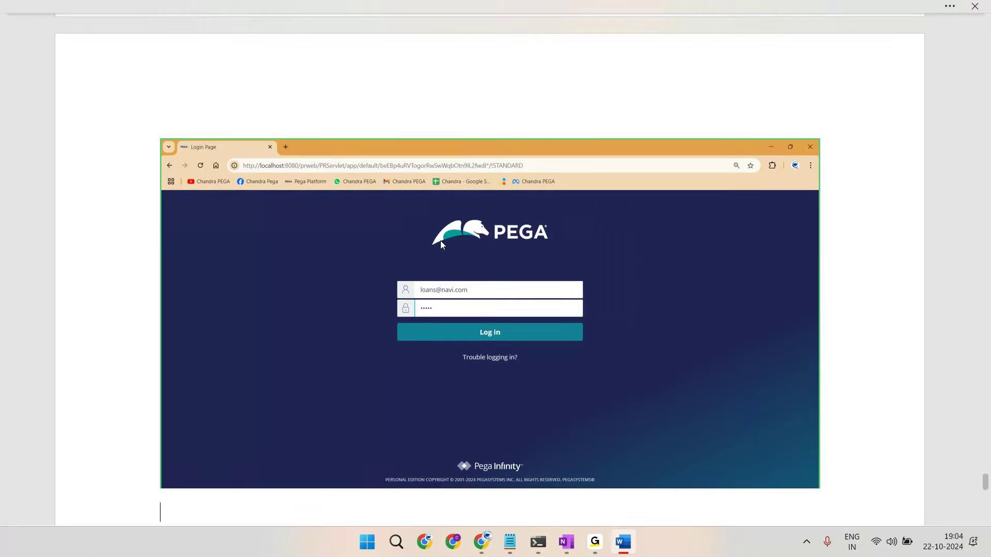
pyautogui.write('Login')
pyautogui.press('Return')
pyautogui.hotkey('alt', 'Tab')
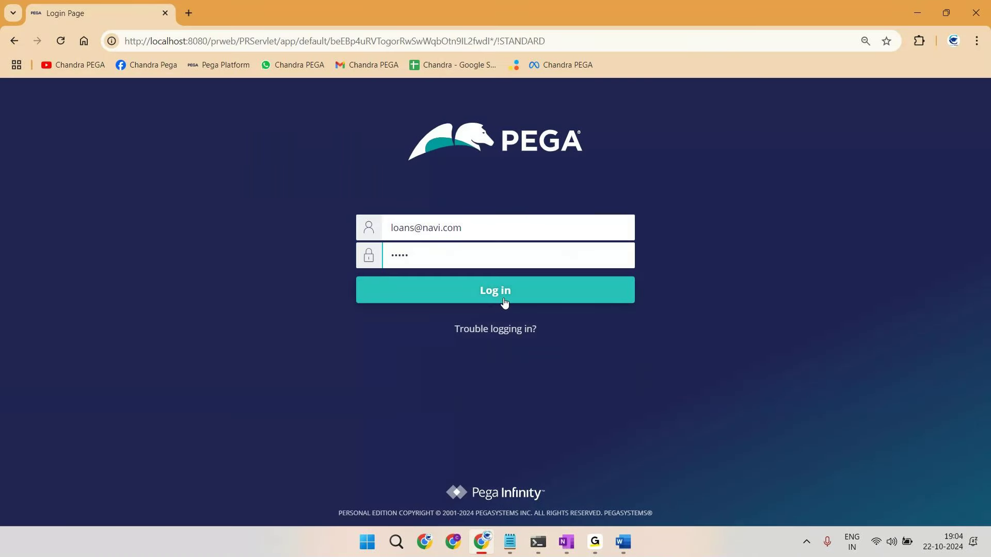
pyautogui.click(504, 303)
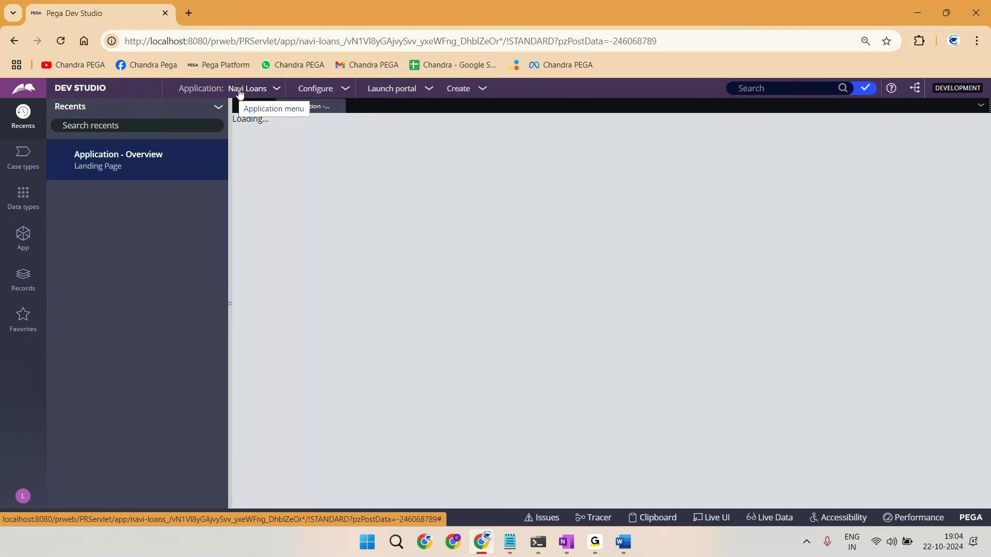
# Step: Replace the old Dev Studio screenshot with one captioned 'Check Definition' and open the Navi Loans definition
pyautogui.hotkey('alt', 'Tab')
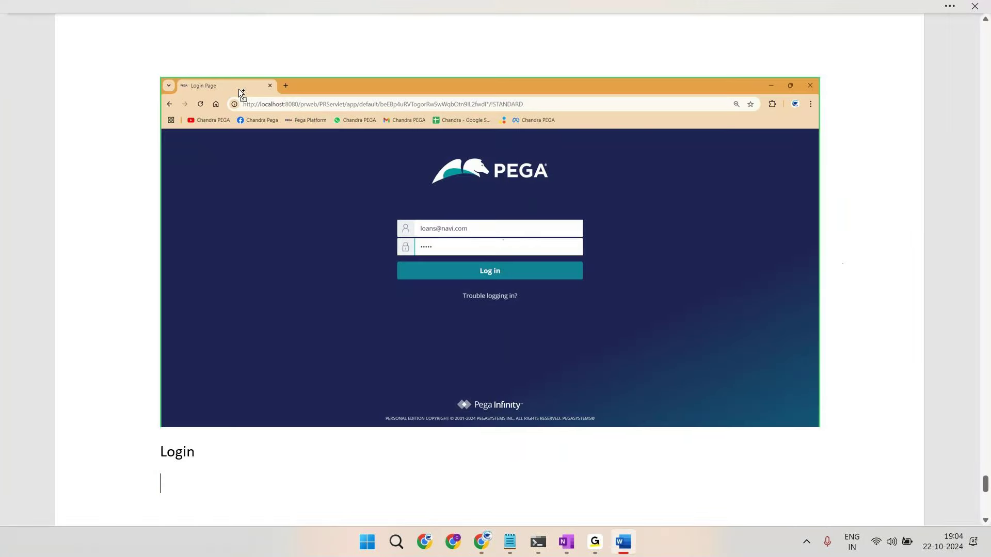
pyautogui.scroll(-5, 239, 88)
pyautogui.hotkey('alt', 'Tab')
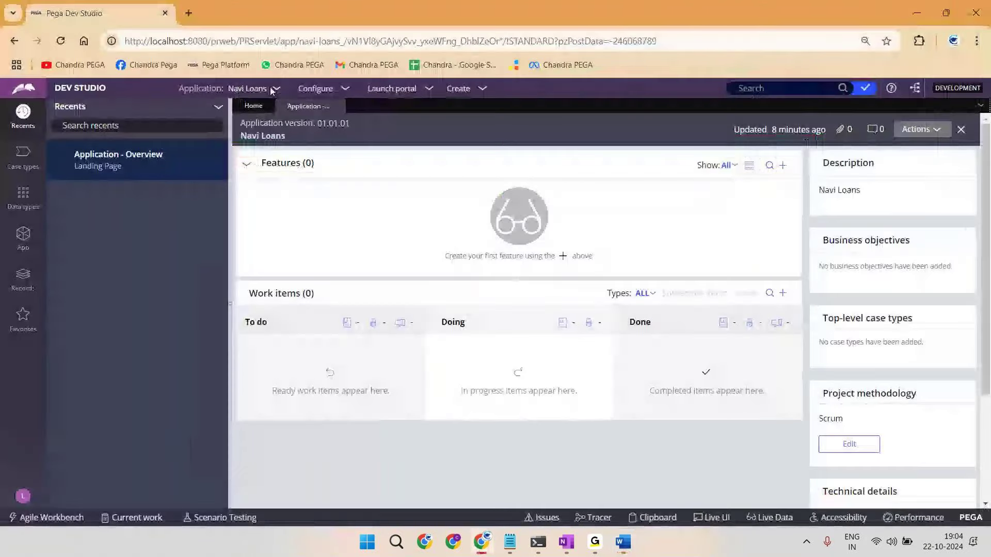
pyautogui.click(278, 91)
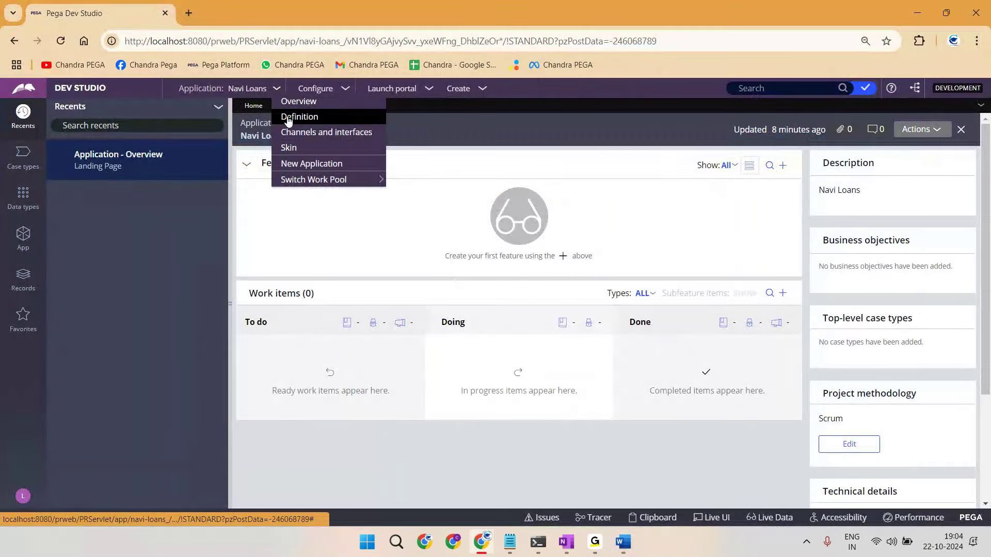
pyautogui.hotkey('alt', 'Tab')
pyautogui.click(356, 232)
pyautogui.press('Delete')
pyautogui.hotkey('ctrl', 'v')
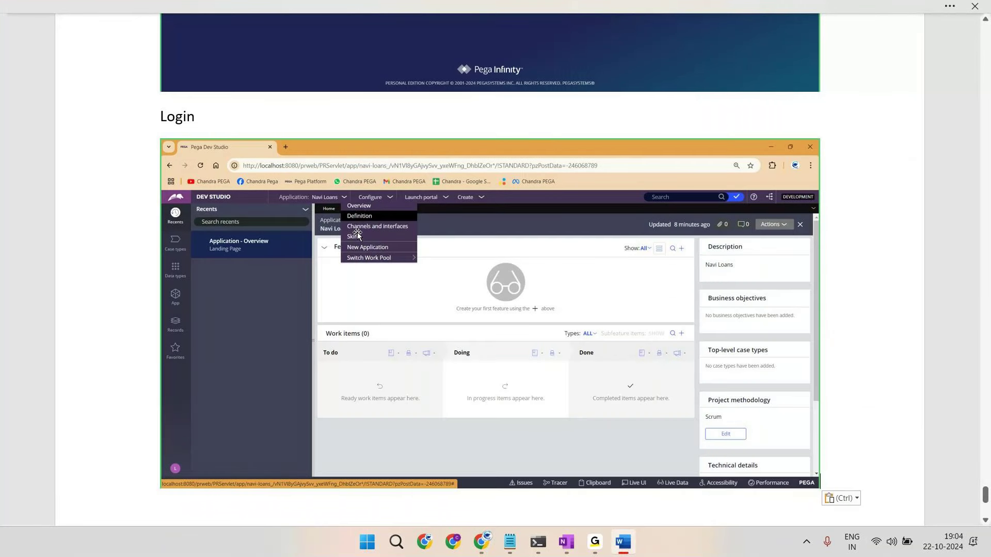
pyautogui.press('Return')
pyautogui.press('Return')
pyautogui.write('Check Definition')
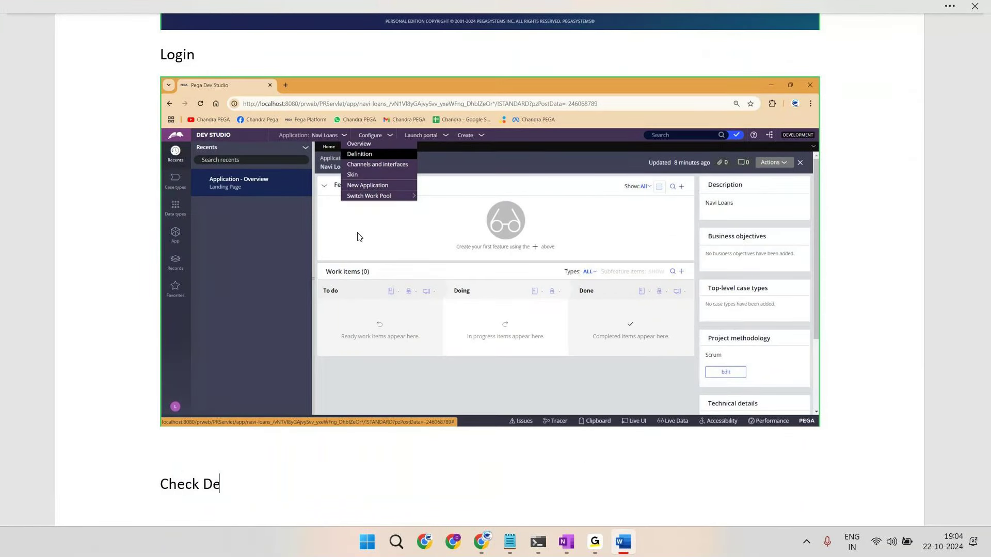
pyautogui.press('Return')
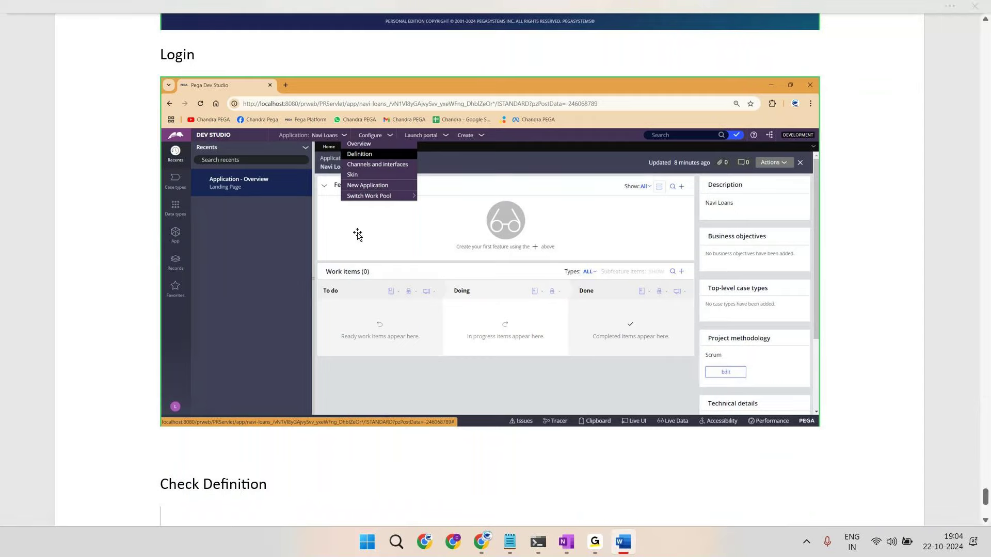
pyautogui.hotkey('alt', 'Tab')
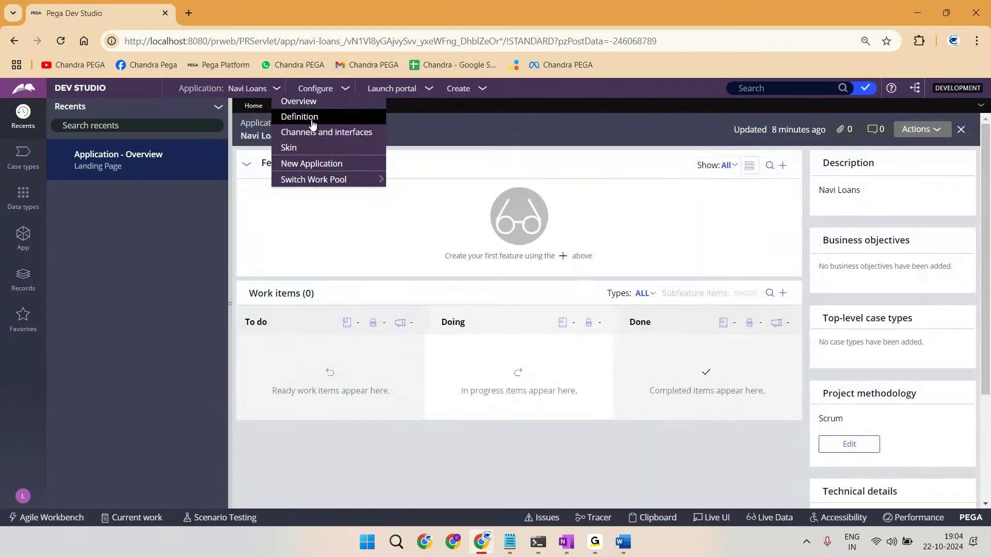
pyautogui.click(299, 117)
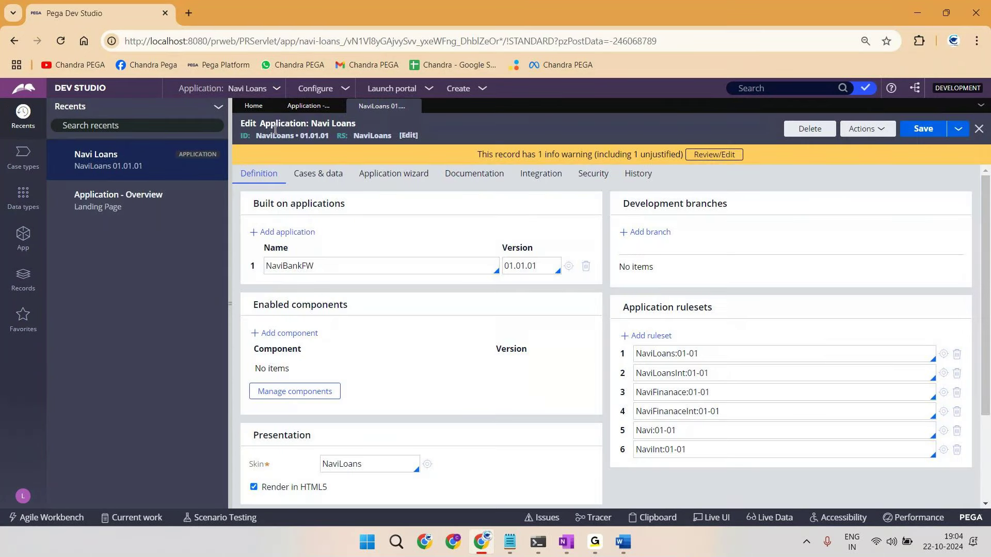
# Step: Inspect the NaviLoans application record built on NaviBankFW 01.01.01, then close the record
pyautogui.doubleClick(275, 135)
pyautogui.hotkey('alt', 'Tab')
pyautogui.hotkey('alt', 'Tab')
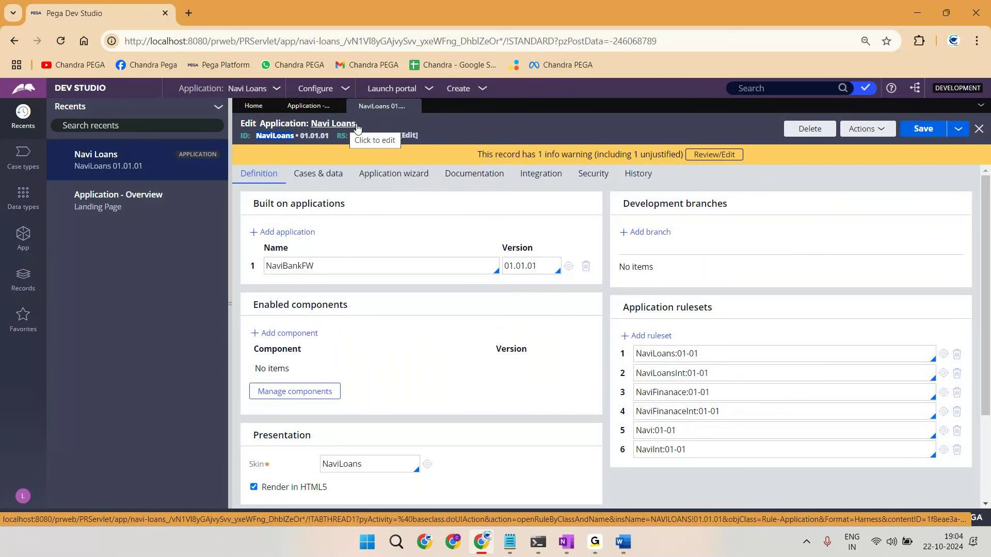
pyautogui.click(478, 134)
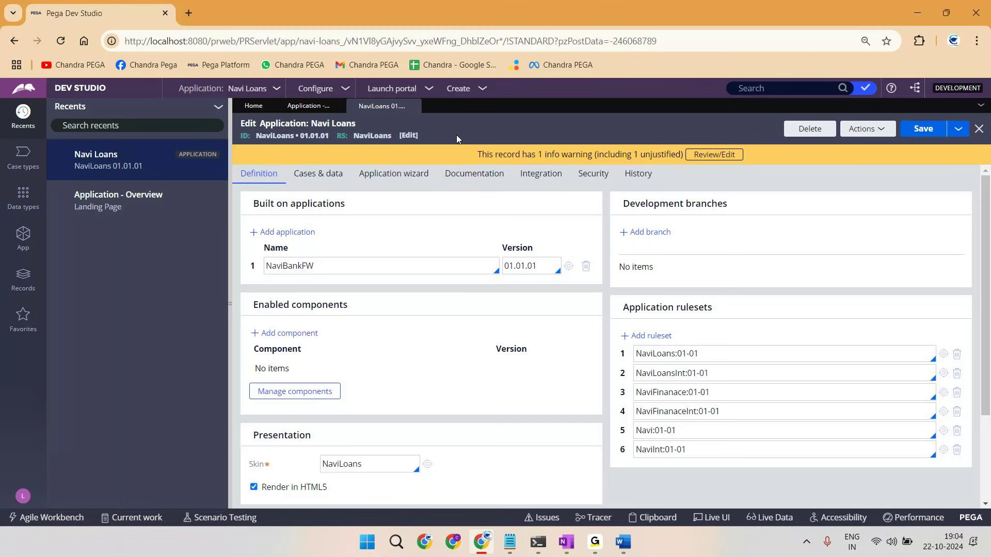
pyautogui.click(414, 106)
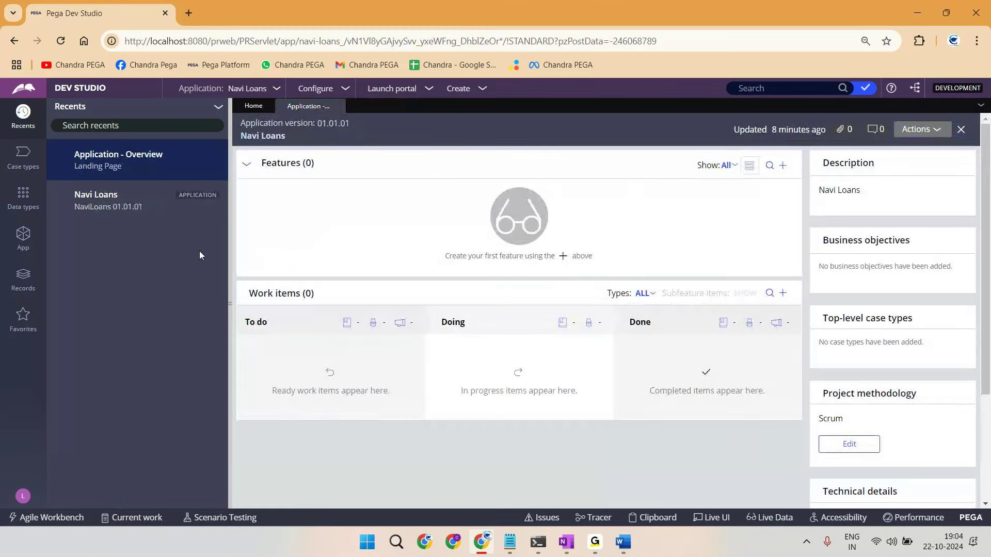
pyautogui.hotkey('alt', 'Tab')
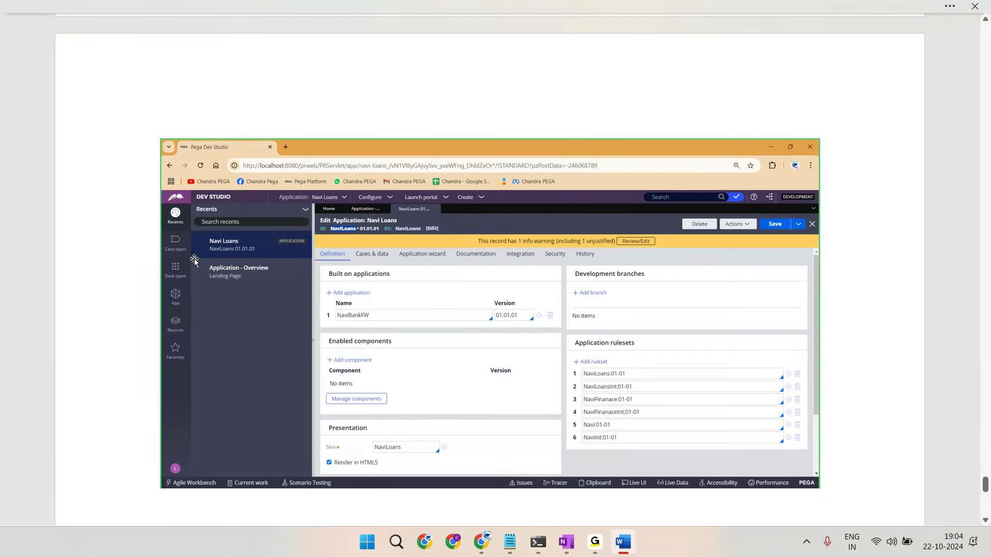
# Step: Return from the Word notes to the Navi Loans application overview in Dev Studio
pyautogui.hotkey('alt', 'Tab')
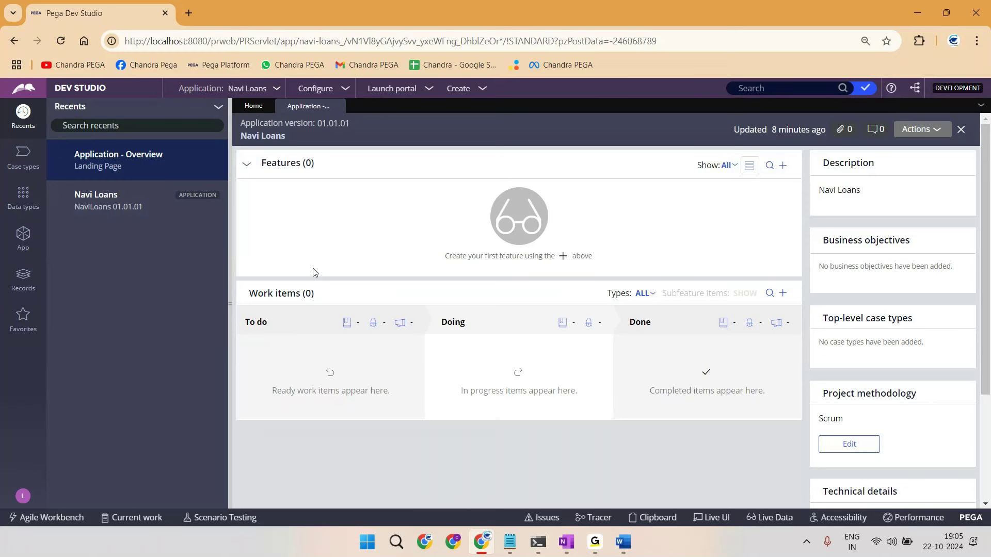
# Step: Go to Records > Organization > Operator ID and open the NaviBankFW framework operator's record
pyautogui.click(23, 278)
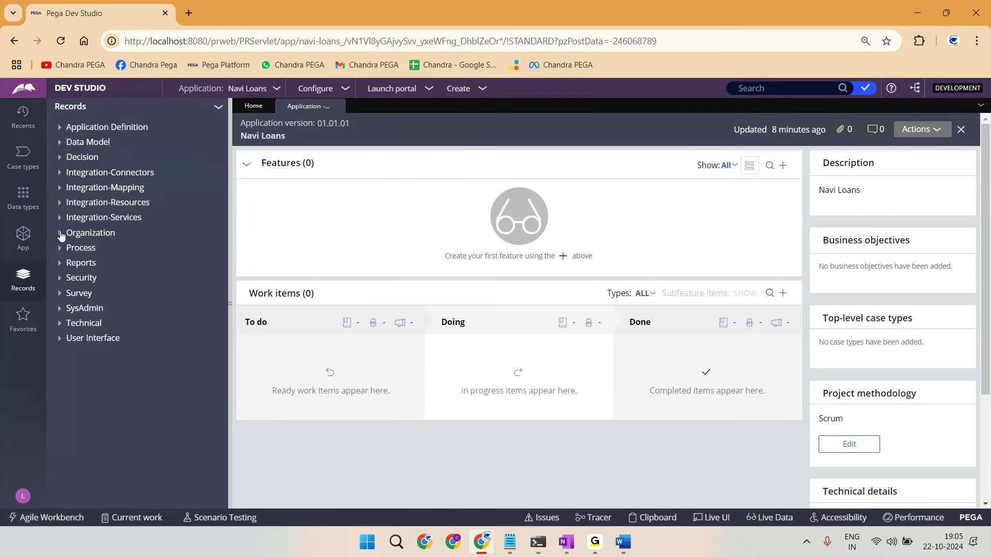
pyautogui.click(60, 235)
pyautogui.click(90, 282)
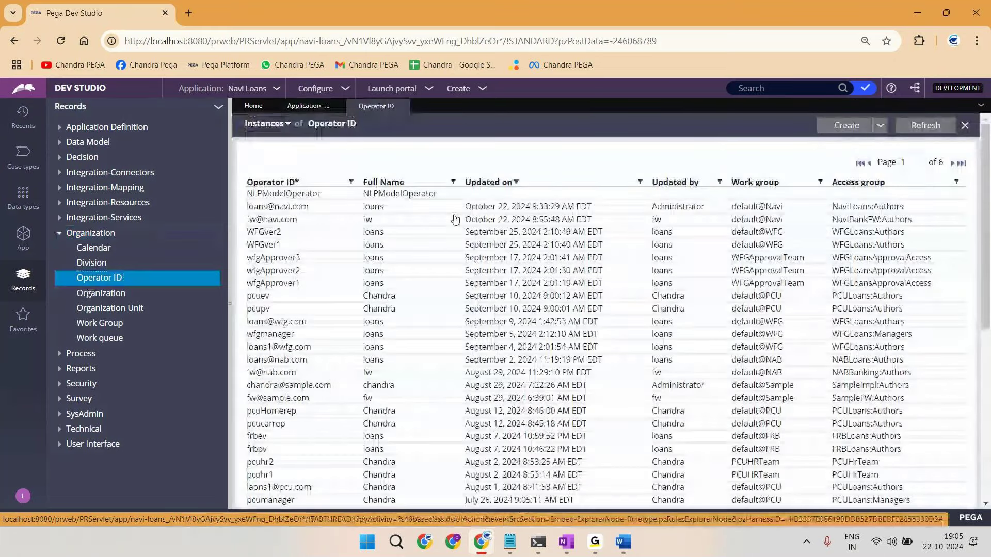
pyautogui.click(373, 220)
pyautogui.doubleClick(278, 134)
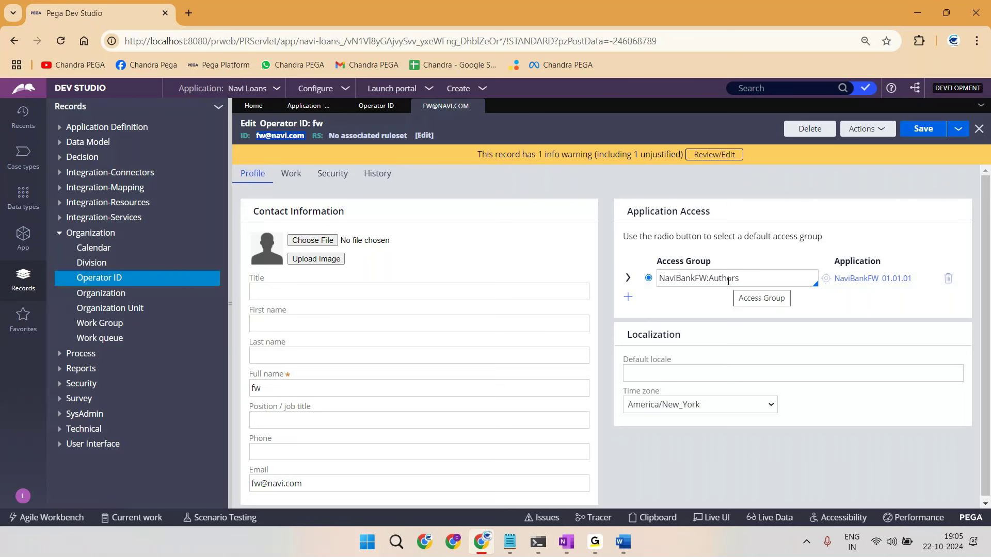
# Step: Add NaviLoans:Authors as a second access group and mark it as the operator's default
pyautogui.click(628, 298)
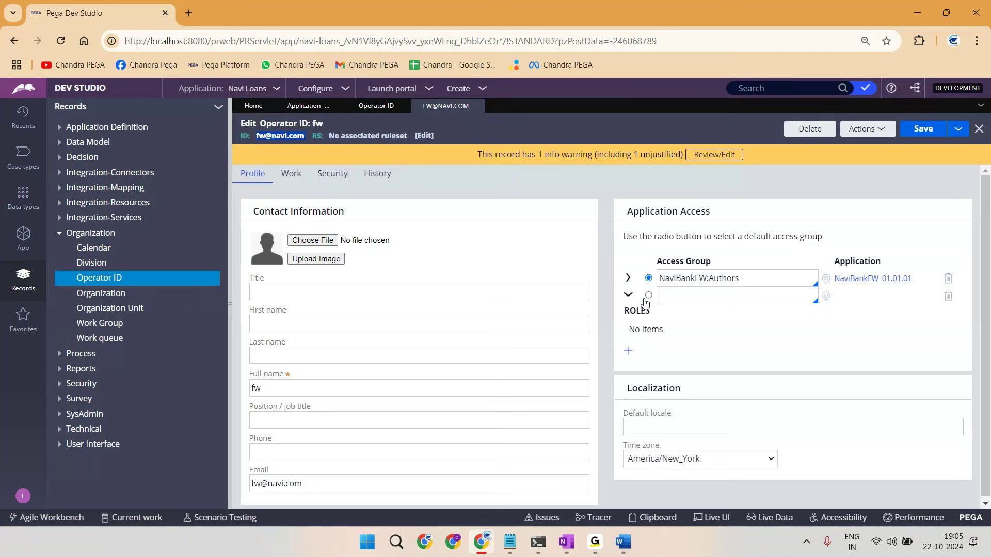
pyautogui.click(630, 297)
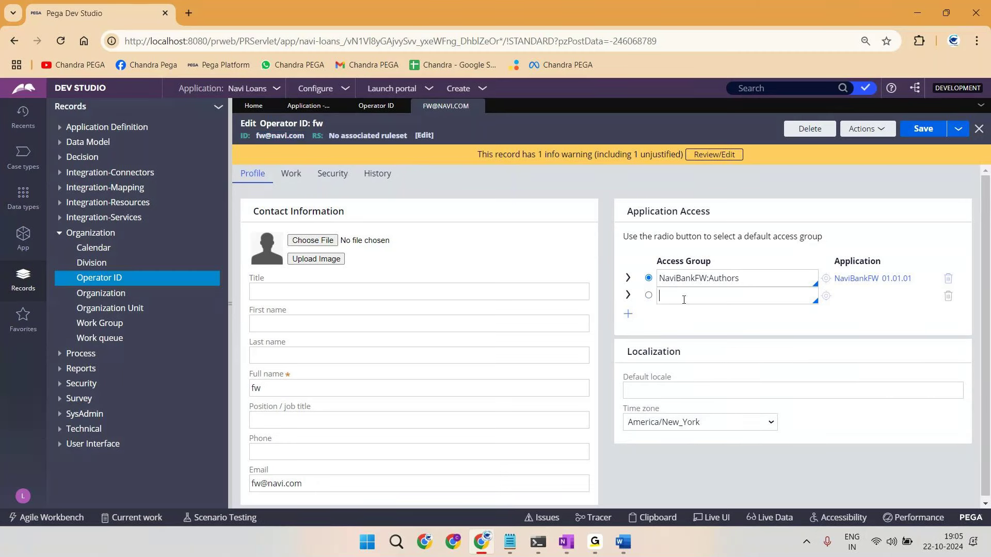
pyautogui.write('navilo')
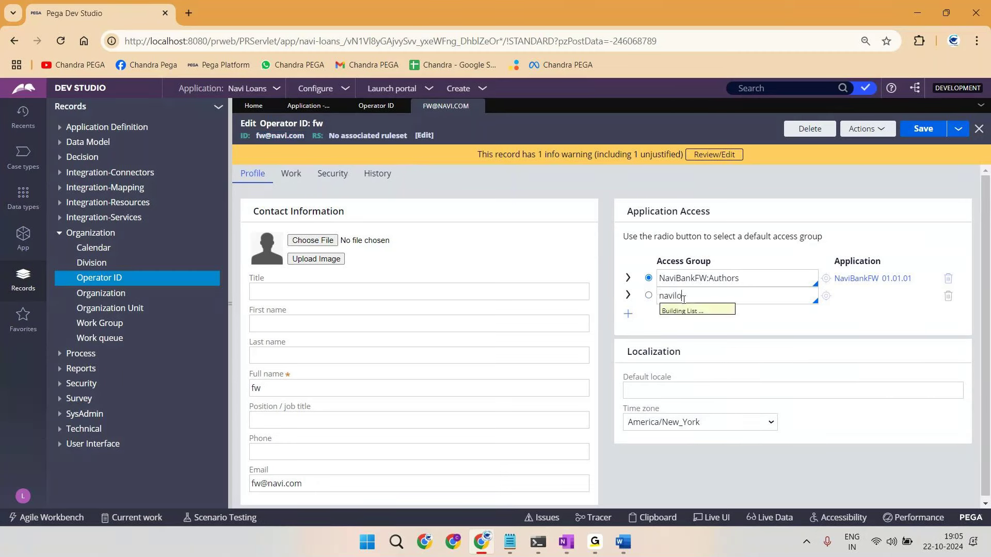
pyautogui.press('Return')
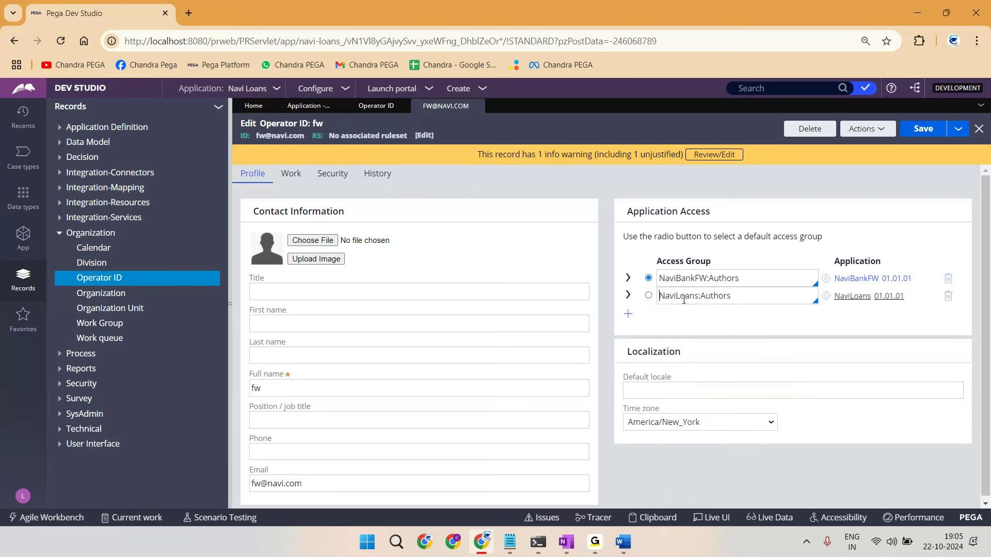
pyautogui.doubleClick(686, 297)
pyautogui.click(719, 297)
pyautogui.doubleClick(282, 137)
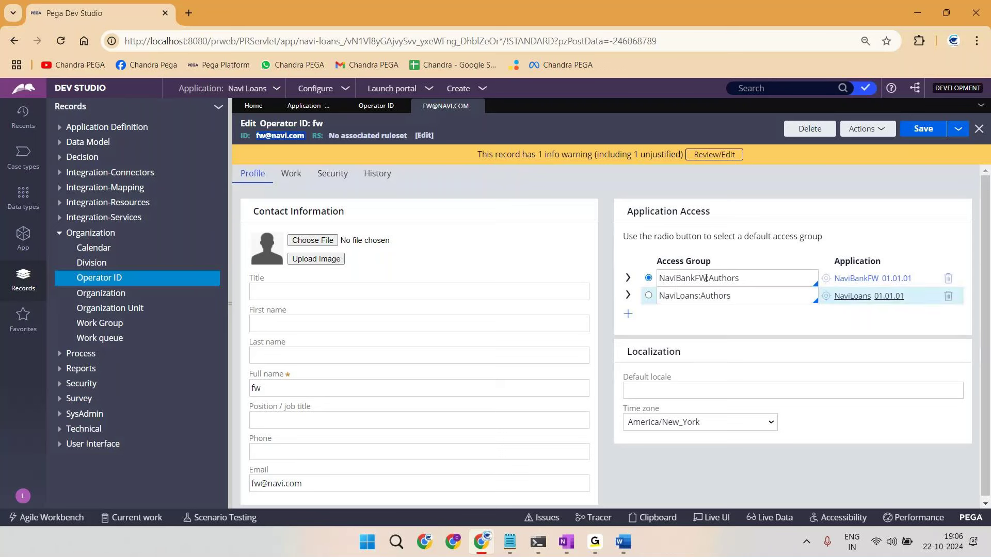
pyautogui.click(649, 295)
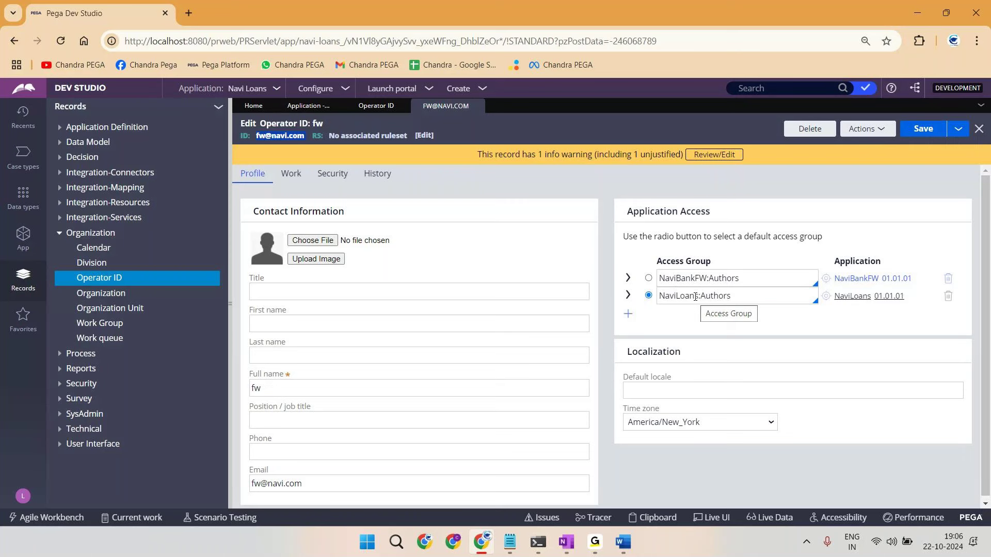
pyautogui.doubleClick(715, 297)
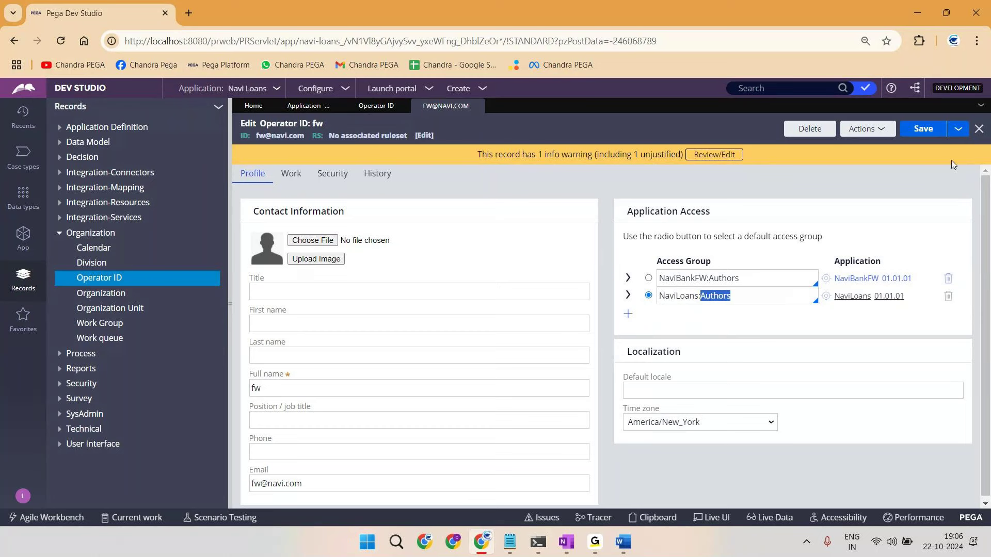
pyautogui.click(863, 130)
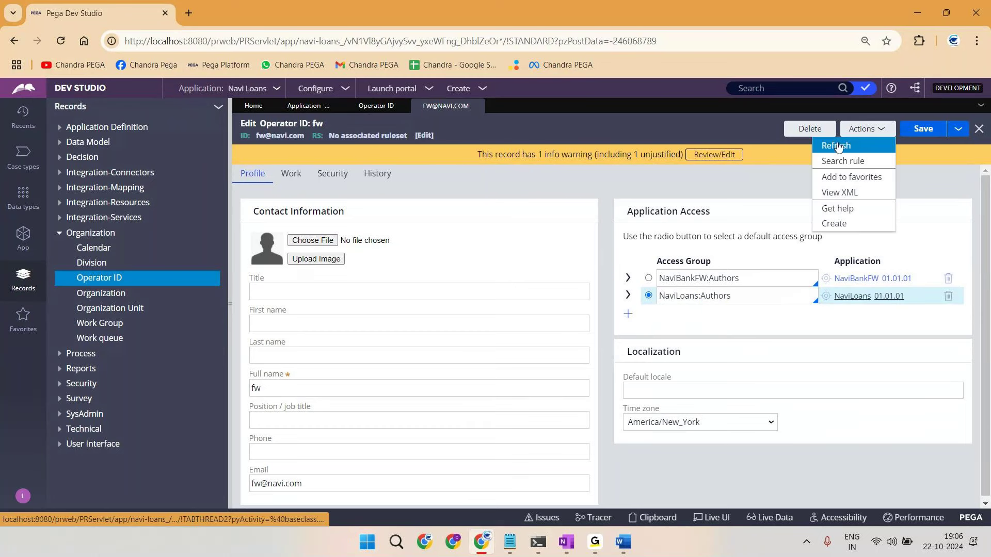
# Step: Refresh the operator record to drop the unsaved NaviLoans:Authors change, then return to it from Home
pyautogui.click(836, 145)
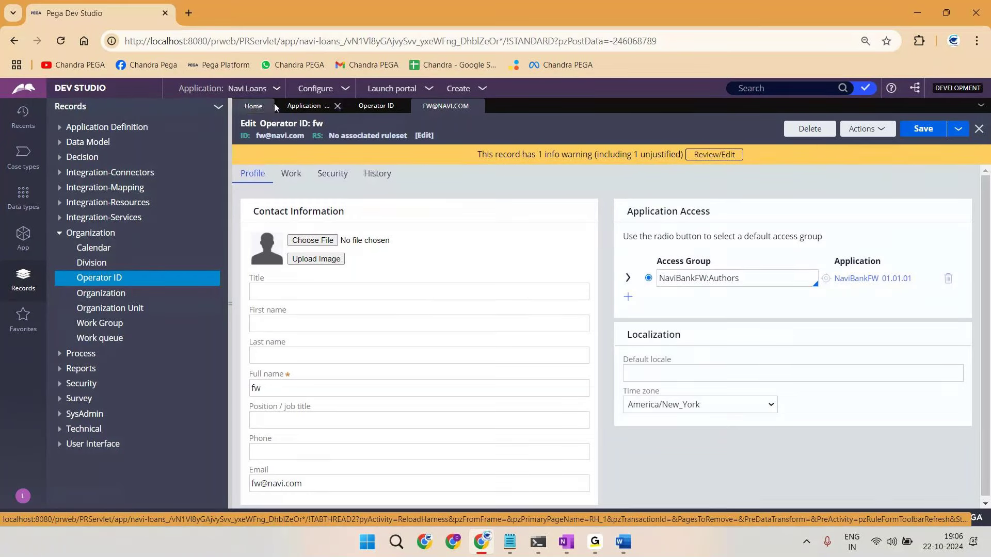
pyautogui.click(240, 107)
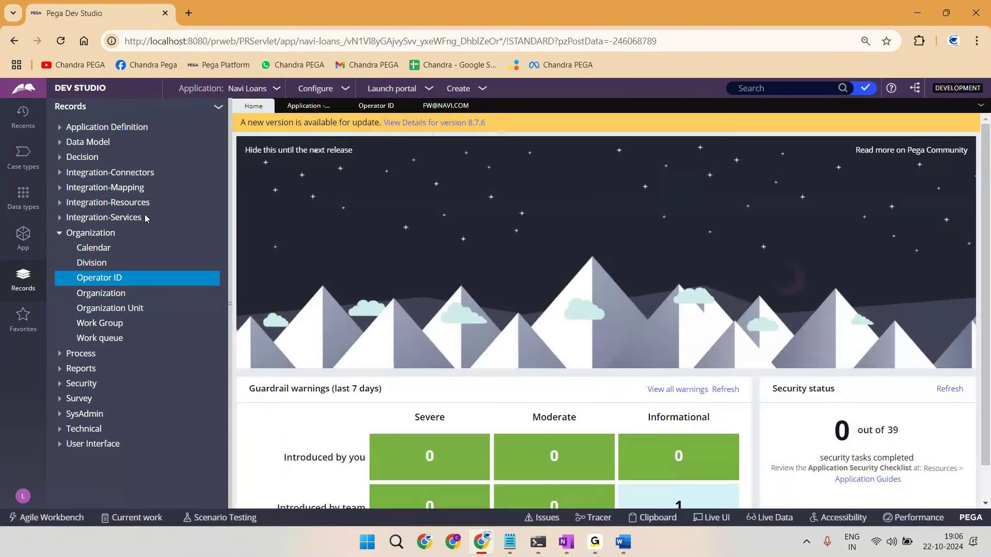
pyautogui.click(90, 233)
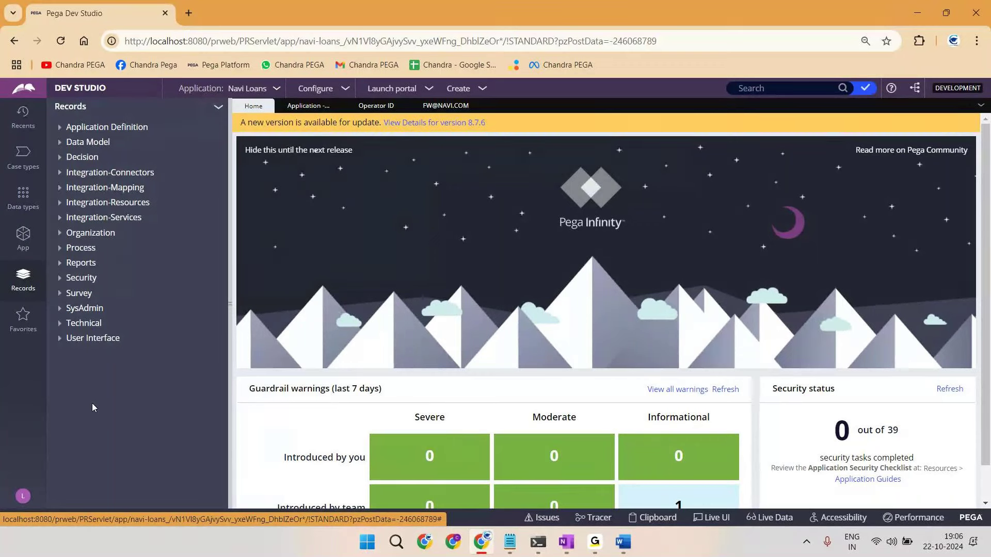
pyautogui.click(443, 108)
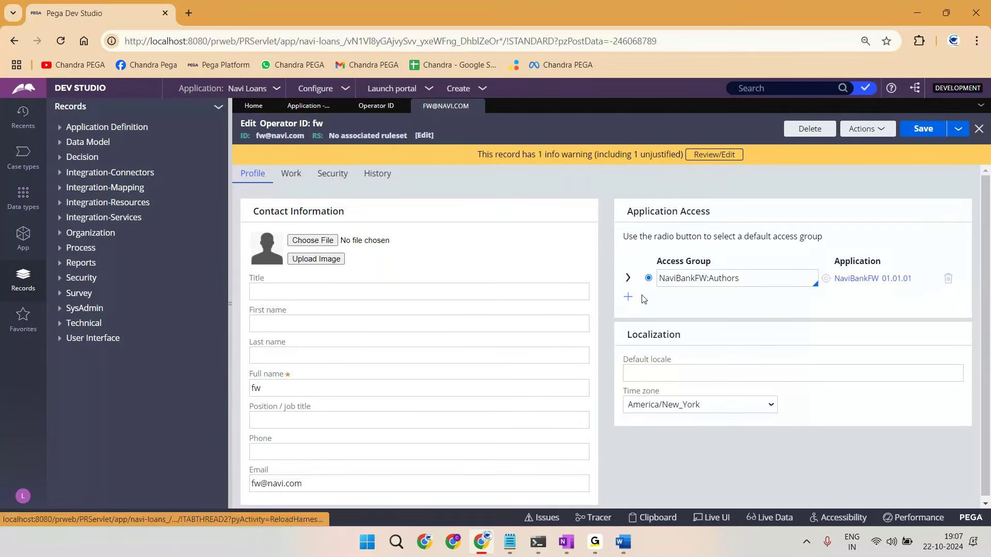
pyautogui.doubleClick(275, 137)
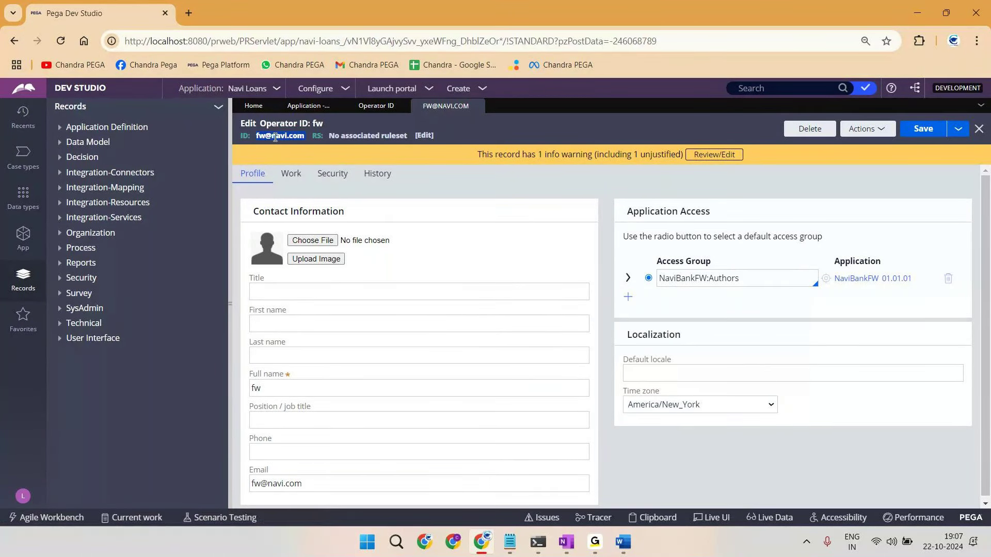
pyautogui.click(273, 135)
pyautogui.doubleClick(272, 135)
pyautogui.click(470, 135)
# Step: Add NABLoans:Authors as the operator's default access group and save the record
pyautogui.click(629, 297)
pyautogui.click(670, 296)
pyautogui.write('n')
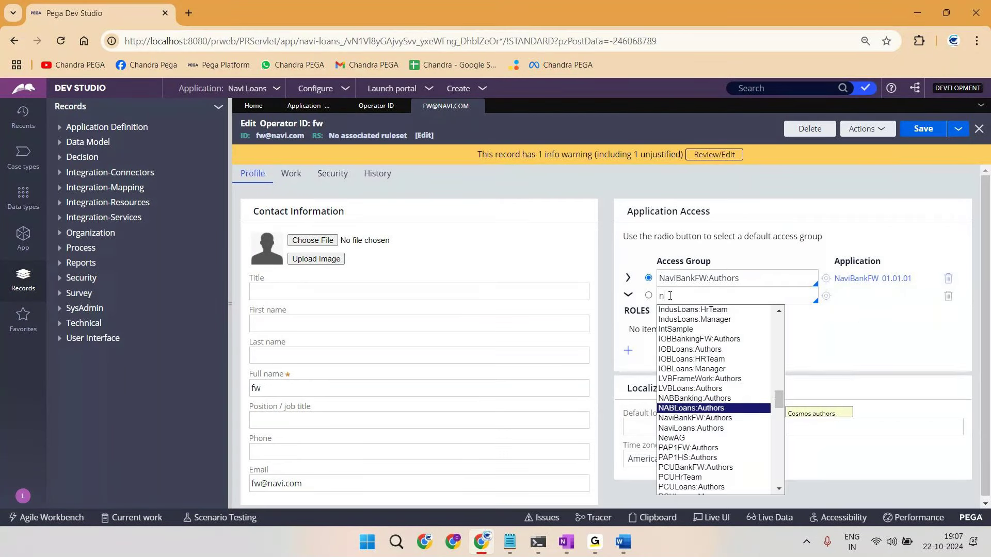
pyautogui.press('Down')
pyautogui.press('Up')
pyautogui.press('Return')
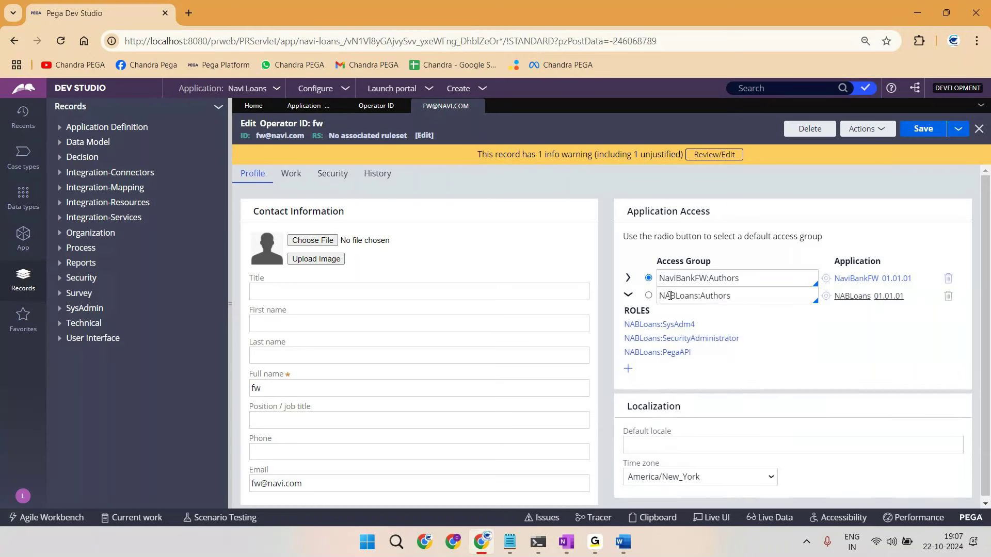
pyautogui.click(629, 297)
pyautogui.click(649, 295)
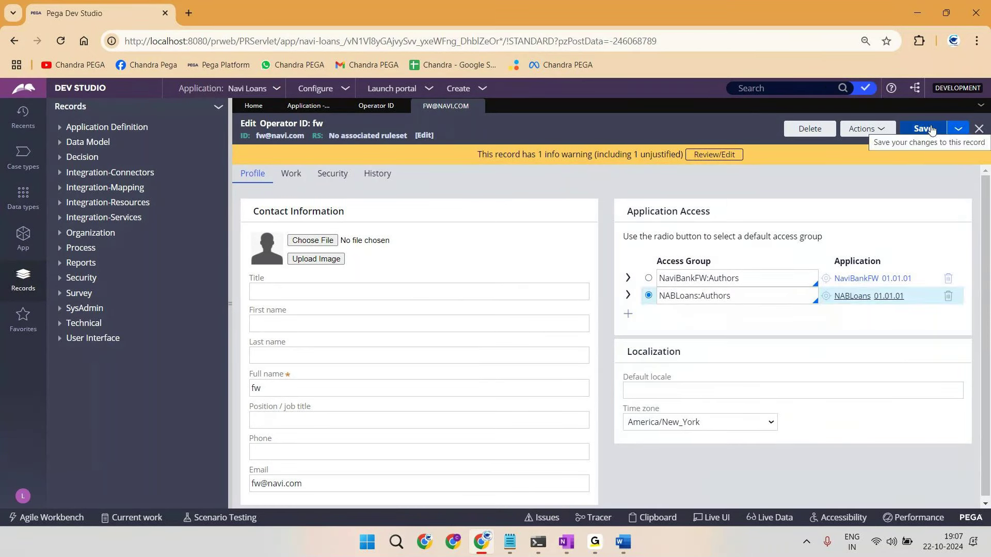
pyautogui.tripleClick(283, 139)
pyautogui.hotkey('ctrl', 'c')
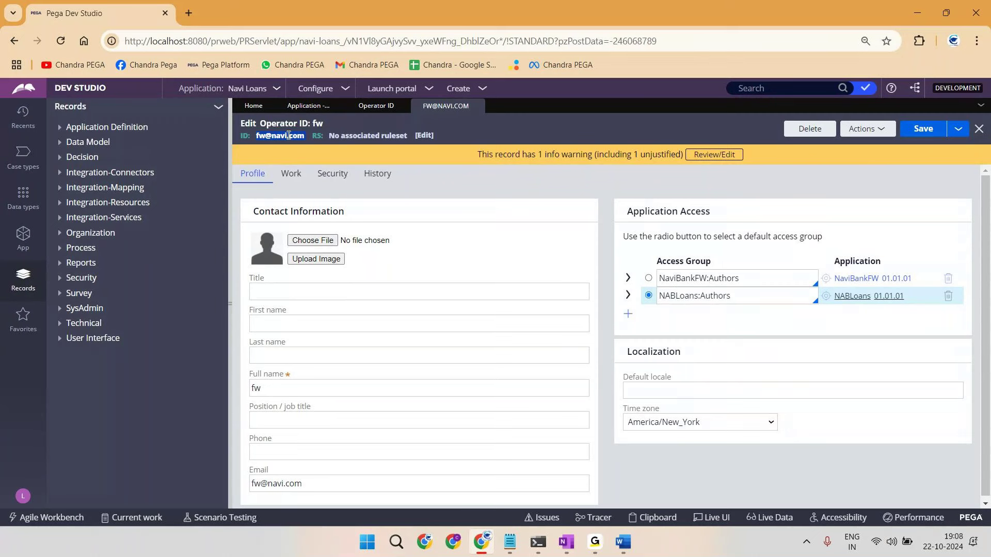
pyautogui.click(23, 496)
# Step: Log off, then sign in with the framework operator's user name and password
pyautogui.click(36, 480)
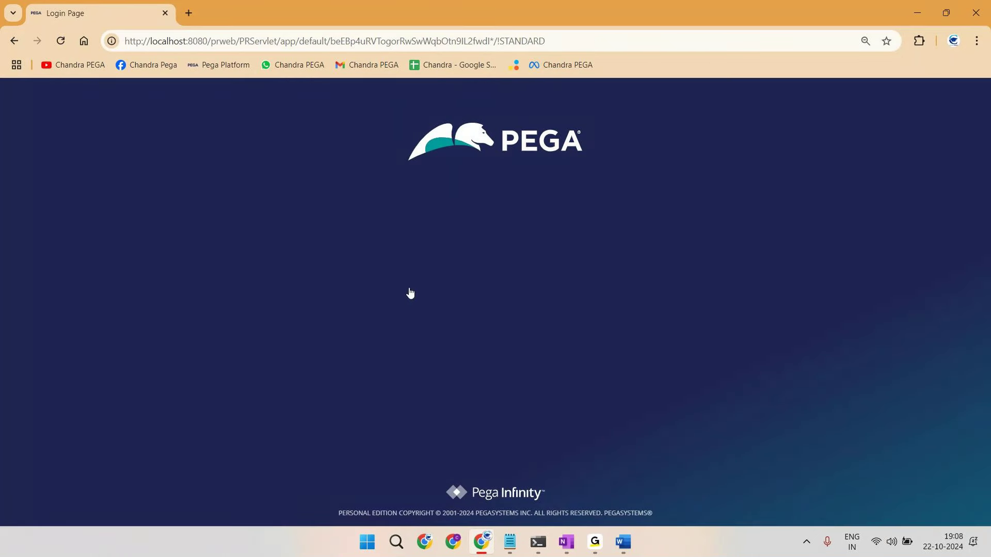
pyautogui.click(460, 234)
pyautogui.hotkey('ctrl', 'v')
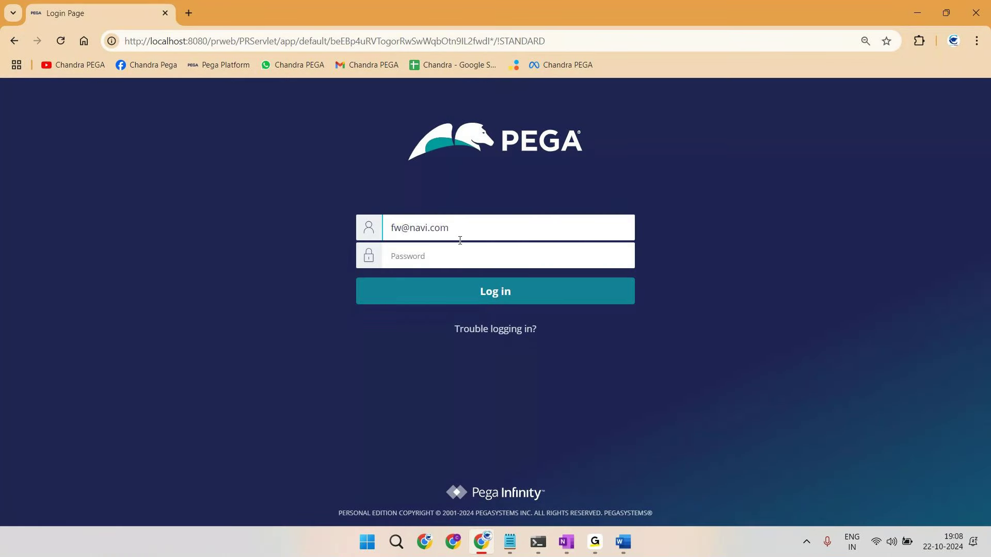
pyautogui.click(432, 255)
pyautogui.write('rules')
pyautogui.click(488, 288)
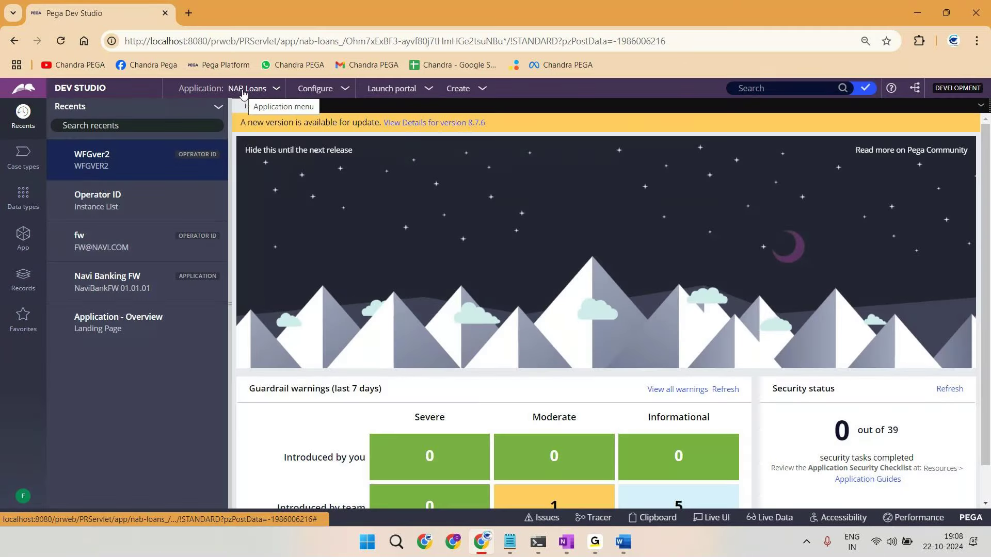
# Step: Reopen the framework operator record and save NaviBankFW:Authors as its default access group again
pyautogui.click(21, 286)
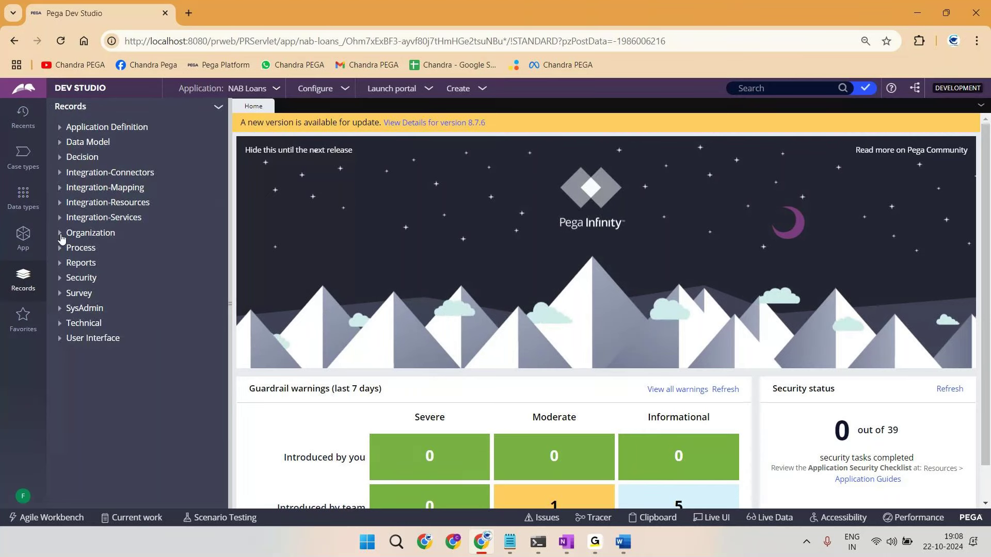
pyautogui.click(61, 236)
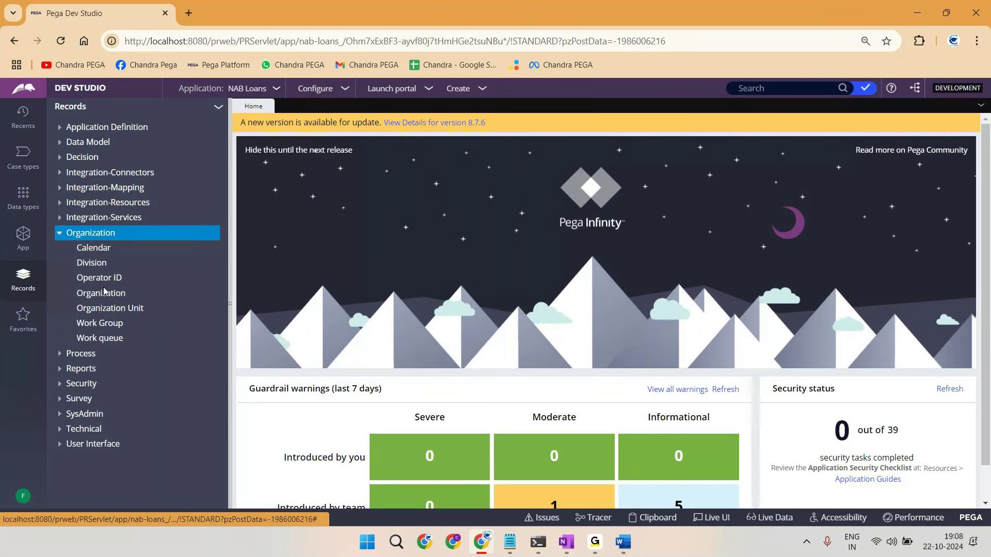
pyautogui.click(100, 279)
pyautogui.click(325, 205)
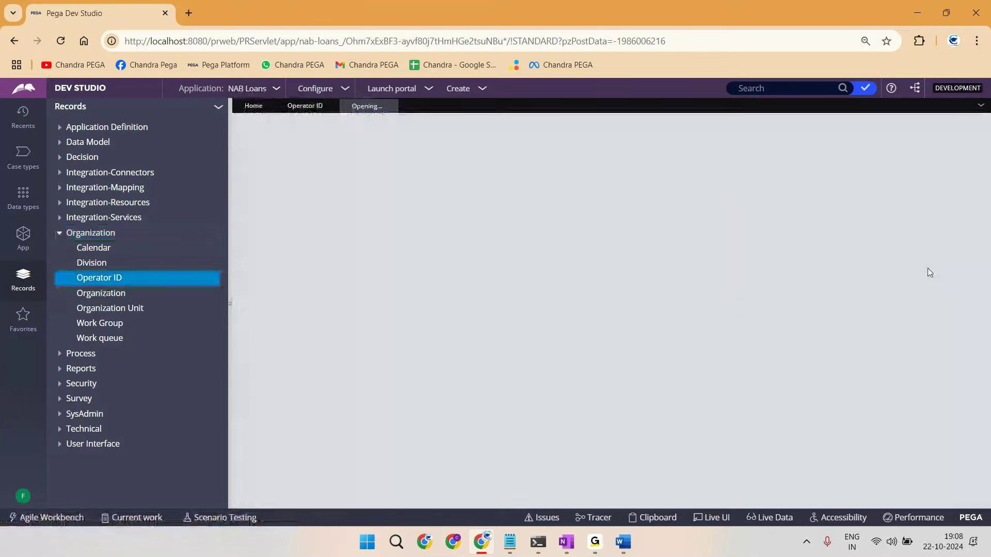
pyautogui.click(649, 279)
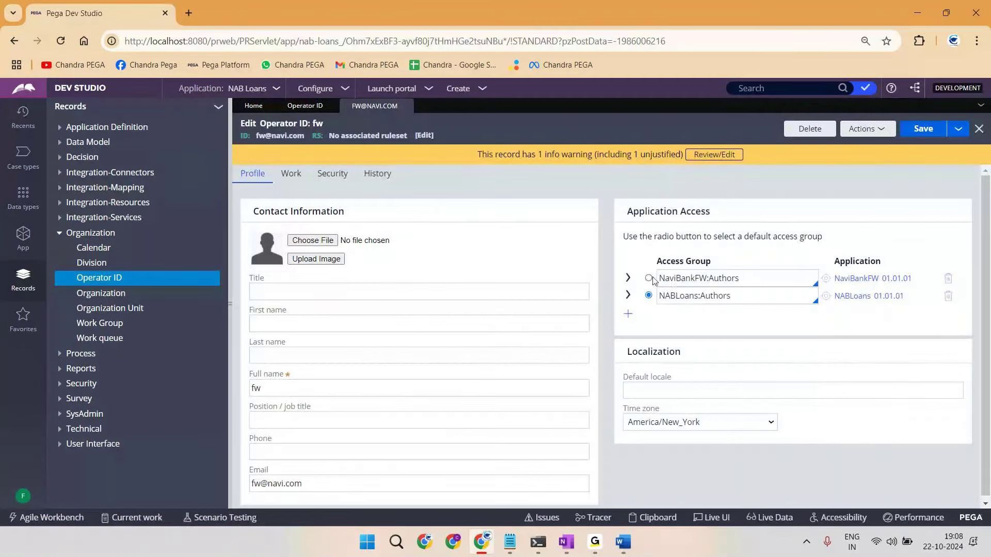
pyautogui.click(922, 129)
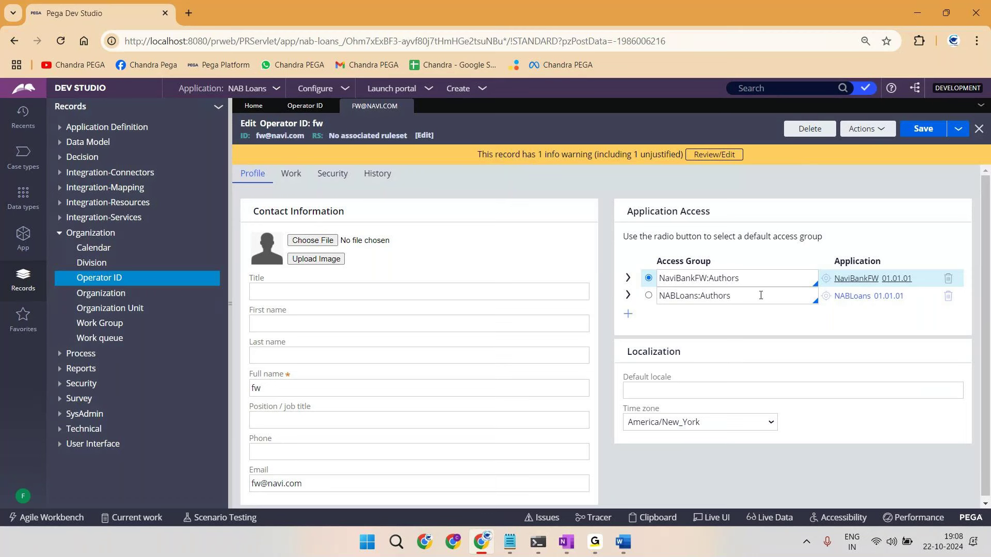
# Step: Add an empty access group row and browse the available groups without picking one
pyautogui.doubleClick(701, 277)
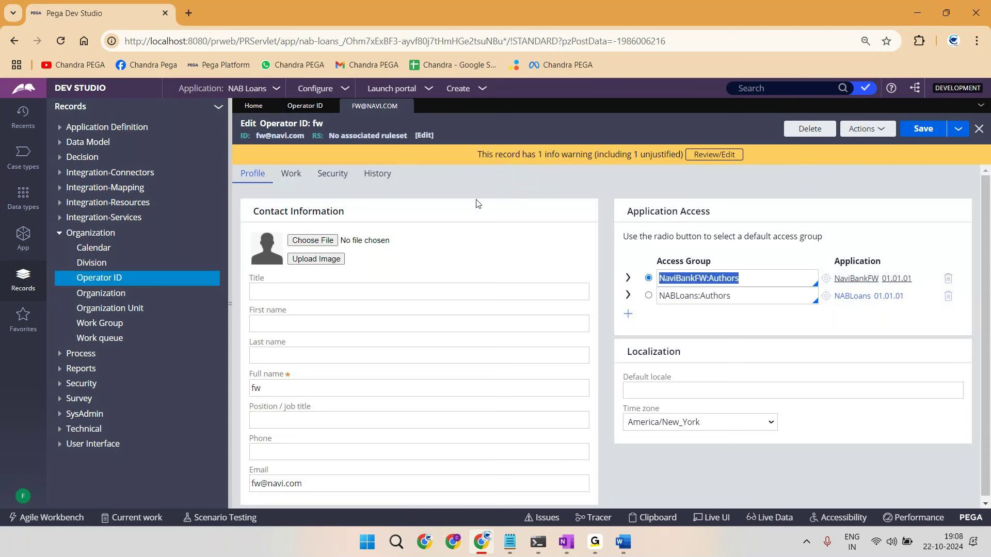
pyautogui.click(279, 135)
pyautogui.tripleClick(279, 135)
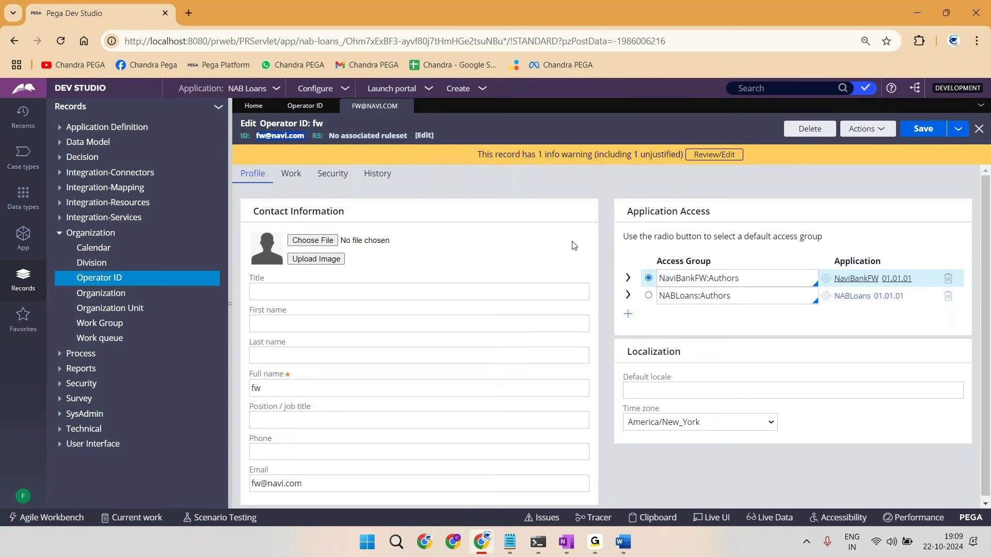
pyautogui.click(628, 314)
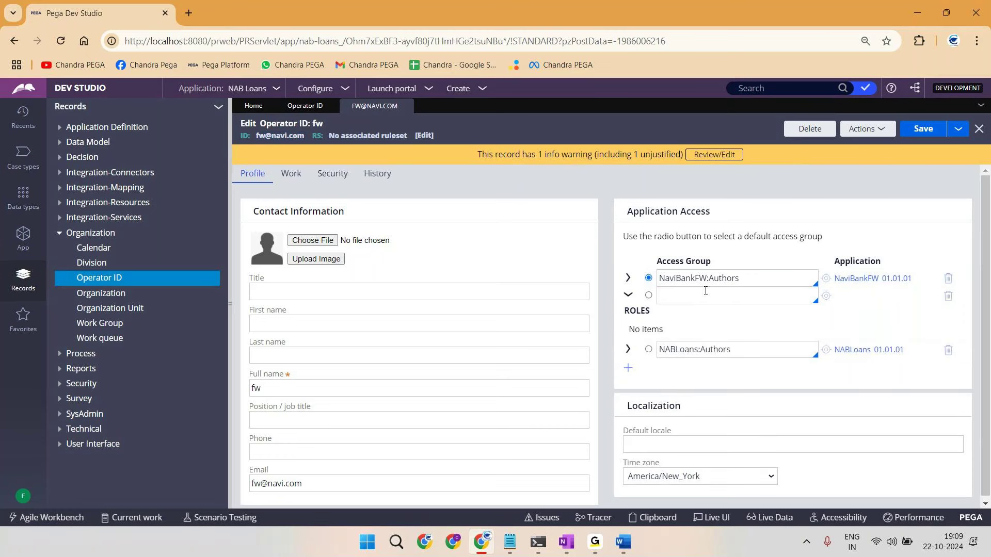
pyautogui.press('Down')
pyautogui.press('Down')
pyautogui.press('Down')
pyautogui.press('Down')
pyautogui.press('Down')
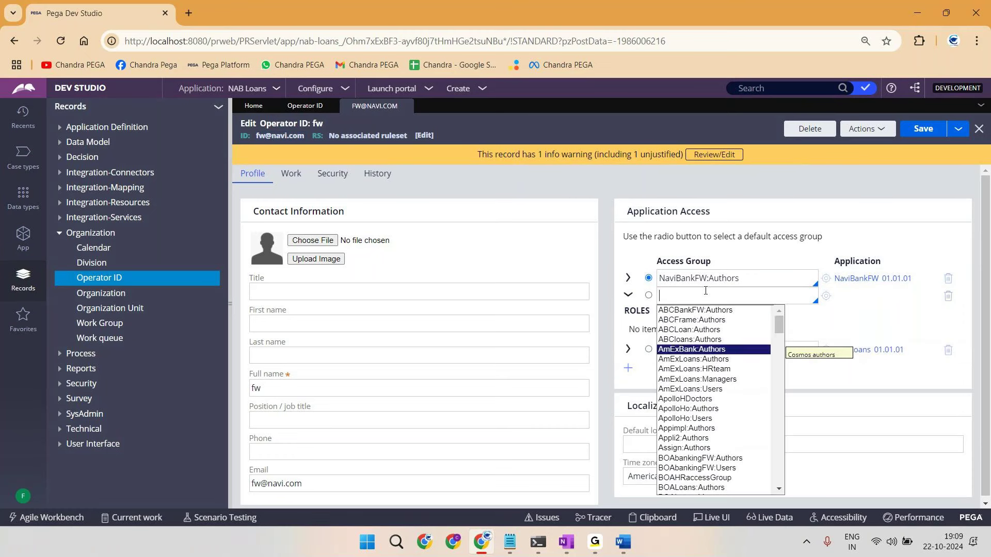
pyautogui.press('Down')
pyautogui.press('Down')
pyautogui.press('Down')
pyautogui.press('Down')
pyautogui.press('Down')
pyautogui.press('Down')
pyautogui.press('Down')
pyautogui.press('Down')
pyautogui.press('Down')
pyautogui.press('Down')
pyautogui.press('Down')
pyautogui.press('Down')
pyautogui.press('Down')
pyautogui.press('Down')
pyautogui.press('Down')
pyautogui.press('Down')
pyautogui.press('Down')
pyautogui.press('Down')
pyautogui.press('Down')
pyautogui.press('Down')
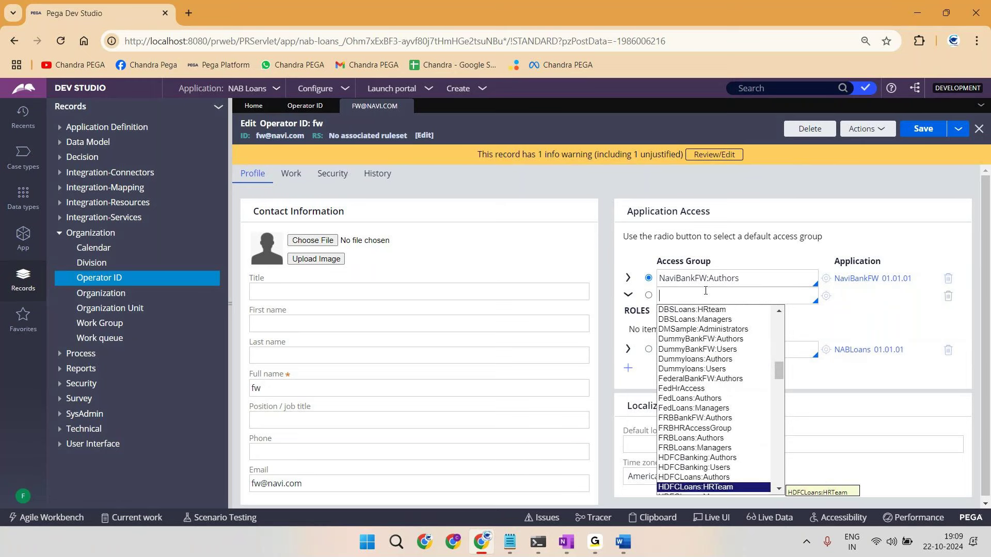
pyautogui.press('Down')
pyautogui.press('Down')
pyautogui.press('Down')
pyautogui.press('Down')
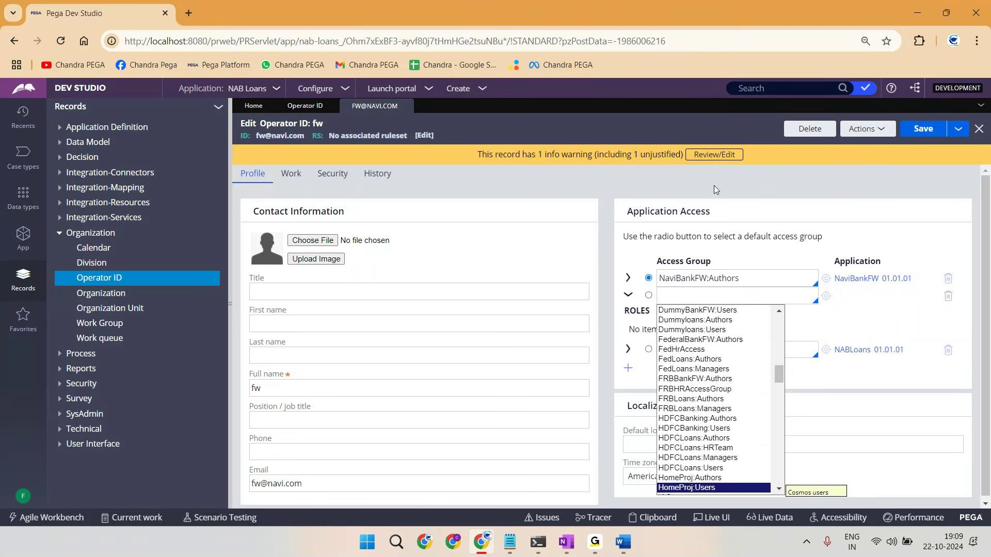
pyautogui.press('Escape')
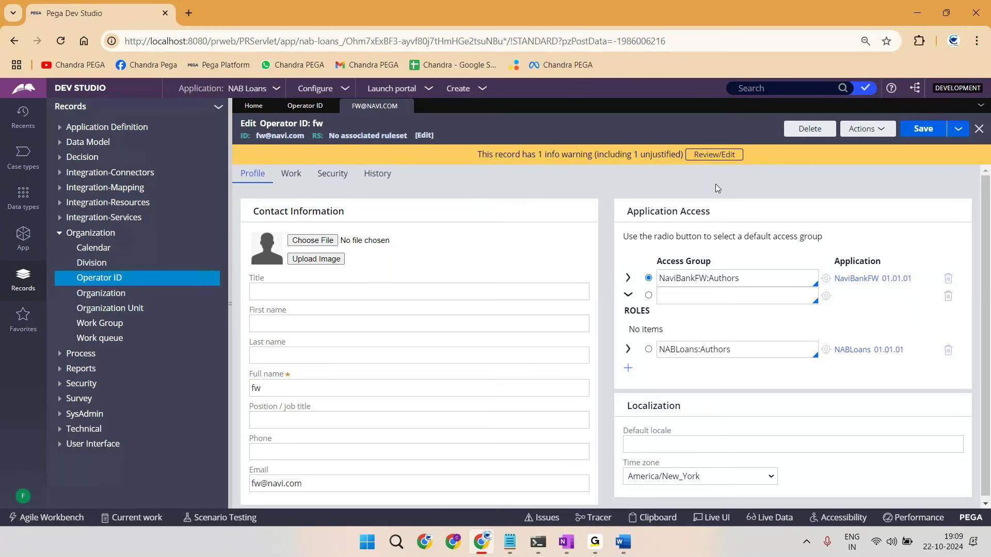
# Step: Delete the empty row and select NABLoans:Authors as the default access group
pyautogui.click(630, 299)
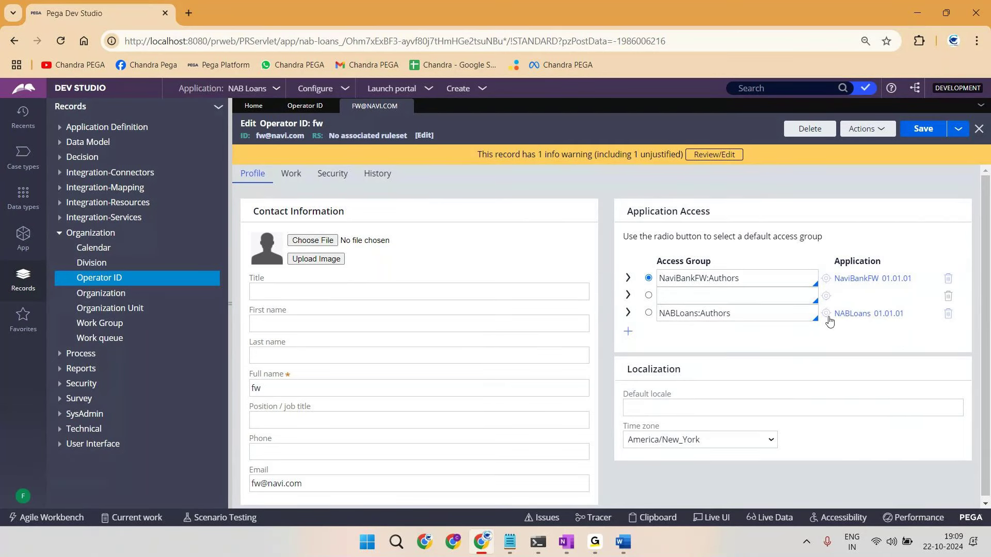
pyautogui.click(948, 296)
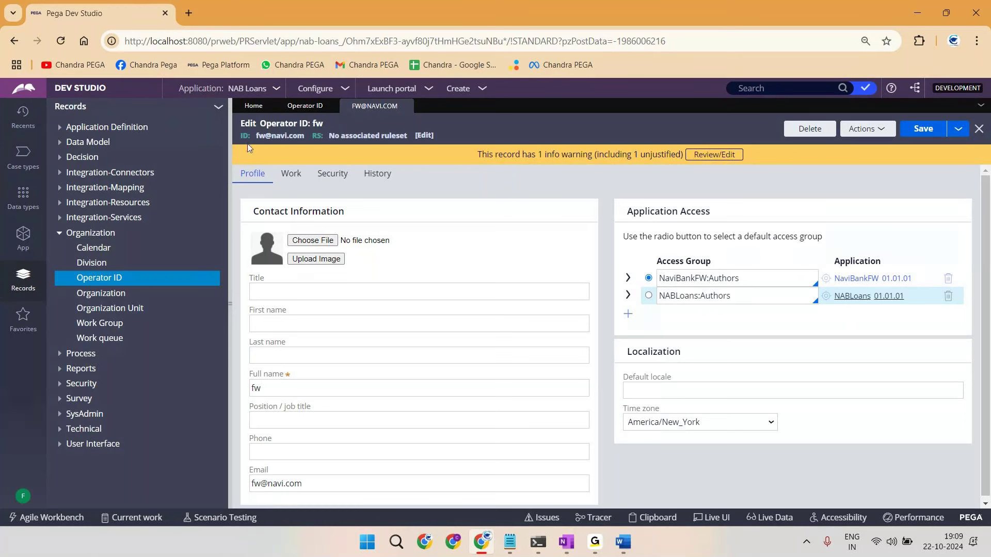
pyautogui.click(648, 296)
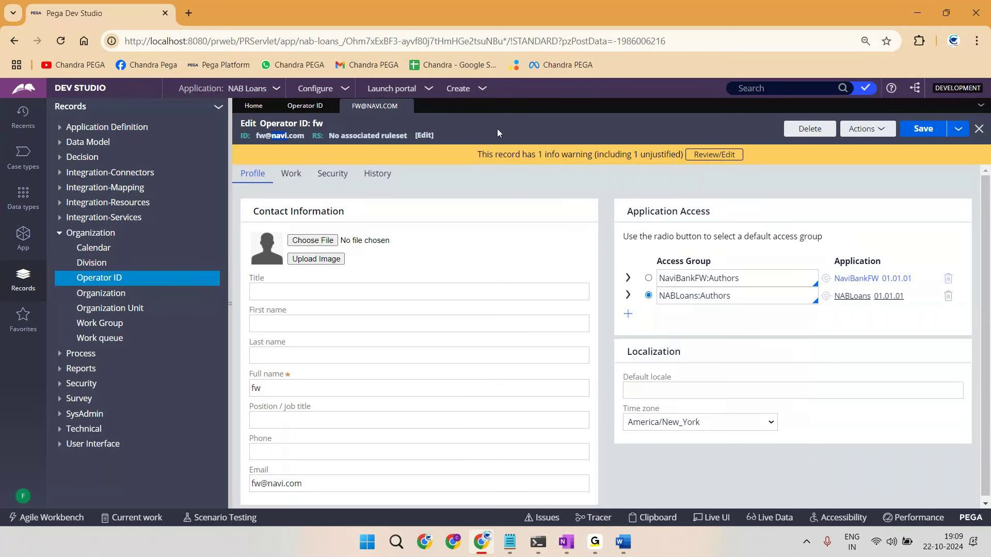
# Step: From the Operator ID list, open the Navi Loans operator's record and inspect its header ID
pyautogui.click(867, 129)
pyautogui.click(834, 144)
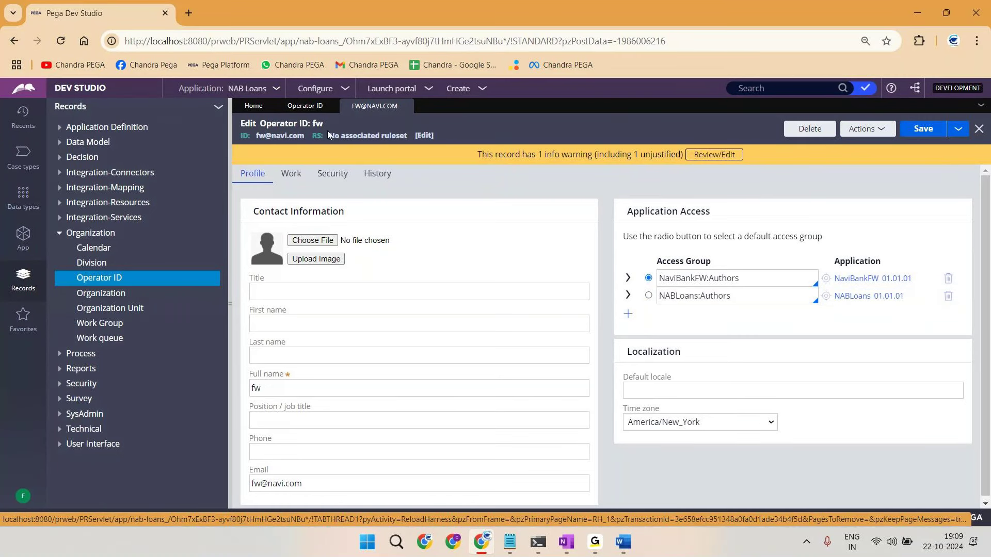
pyautogui.click(301, 107)
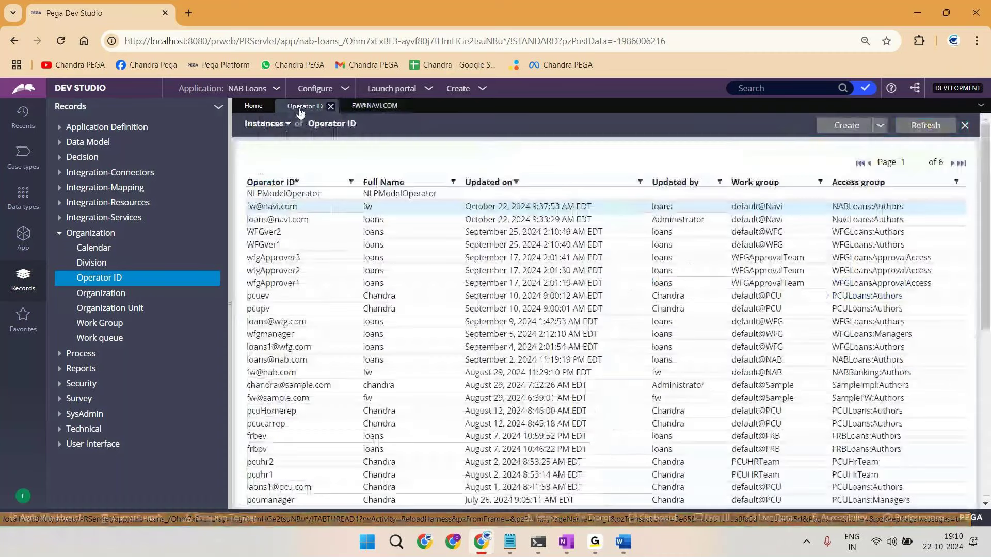
pyautogui.click(270, 224)
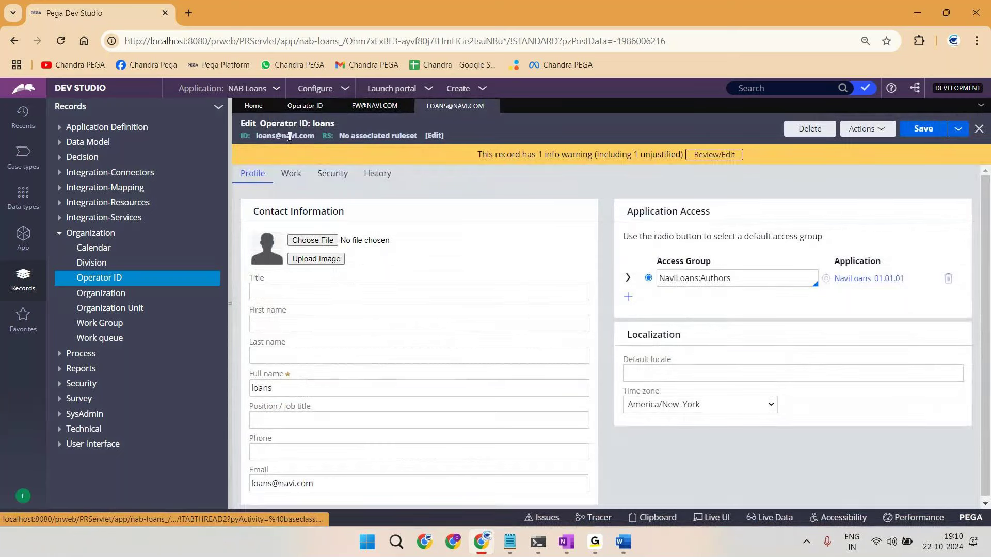
pyautogui.doubleClick(290, 136)
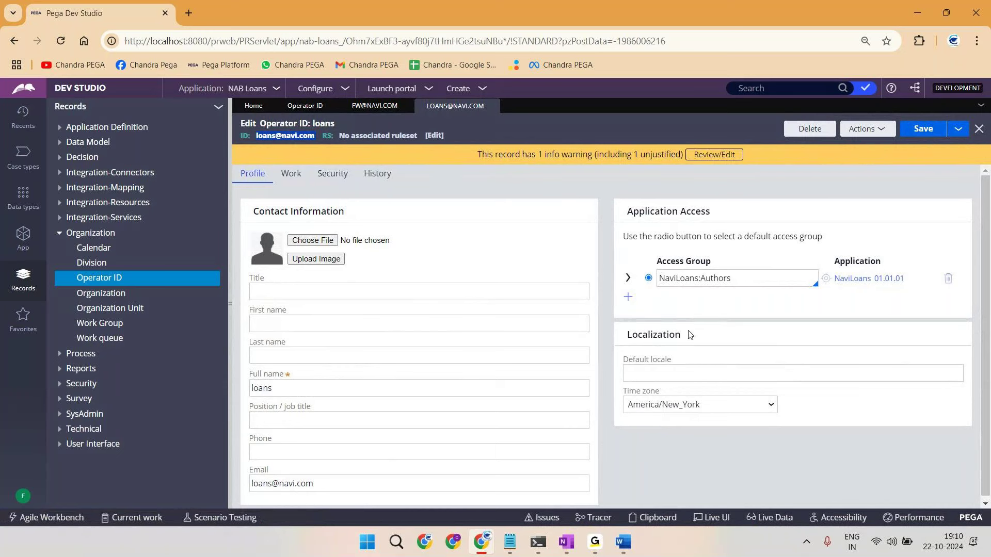
# Step: Close the Navi Loans operator record, returning to the framework operator's record
pyautogui.click(492, 107)
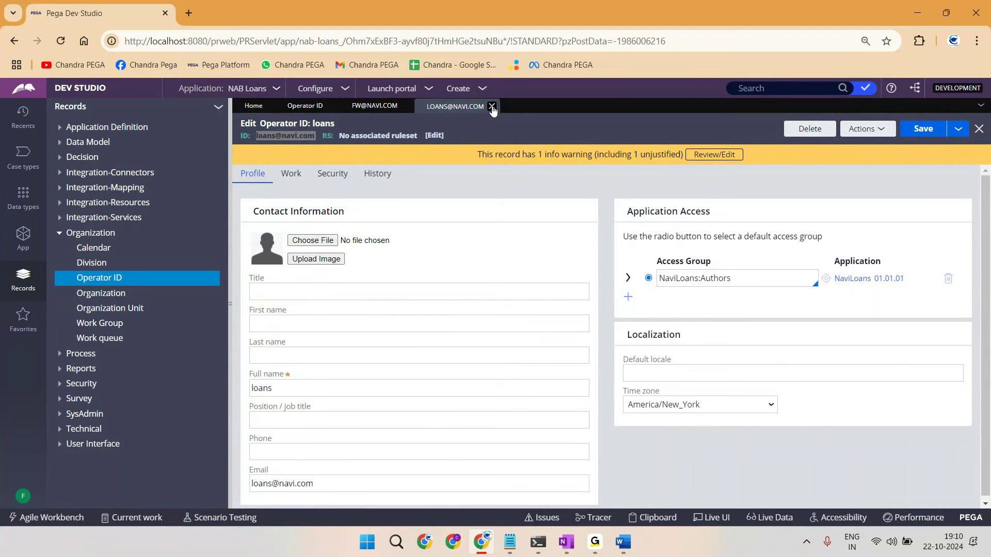
pyautogui.click(334, 106)
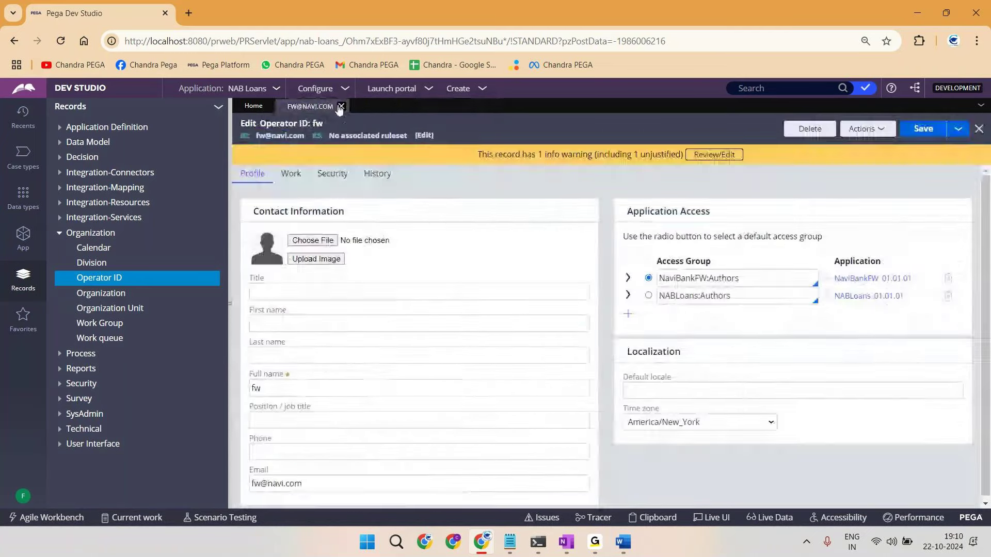
pyautogui.click(335, 106)
# Step: Erase the old OneNote sketch and switch to blue ink
pyautogui.click(68, 233)
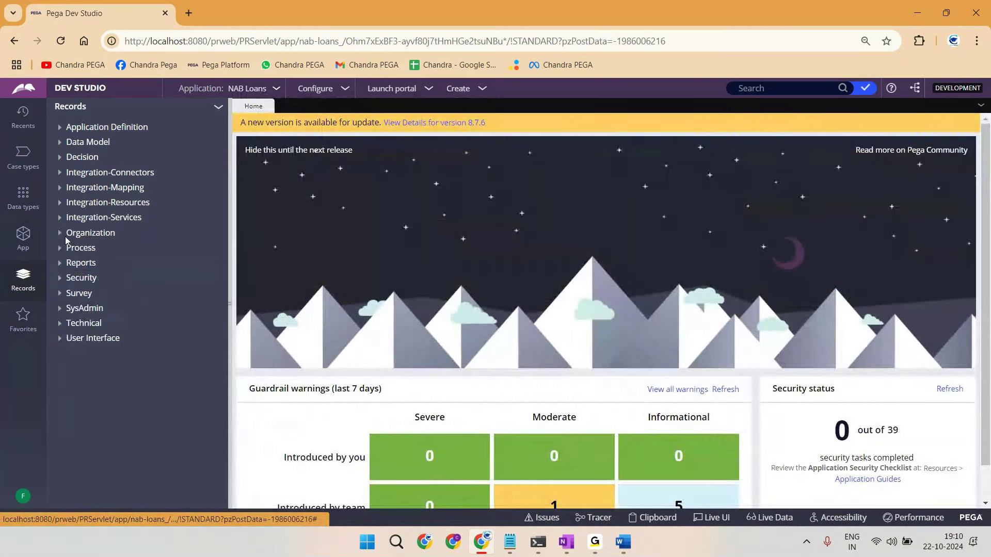
pyautogui.hotkey('alt', 'Tab')
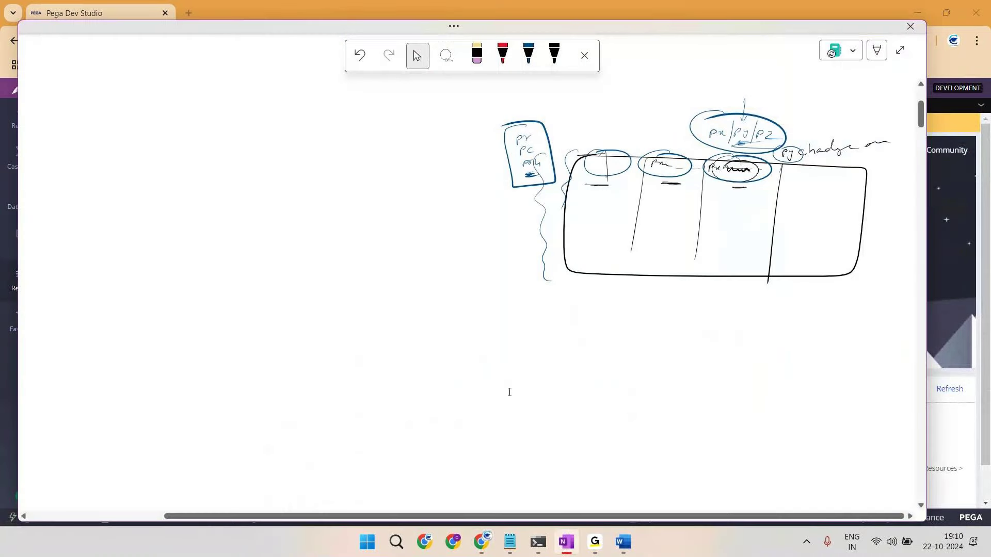
pyautogui.hotkey('ctrl', 'a')
pyautogui.press('Delete')
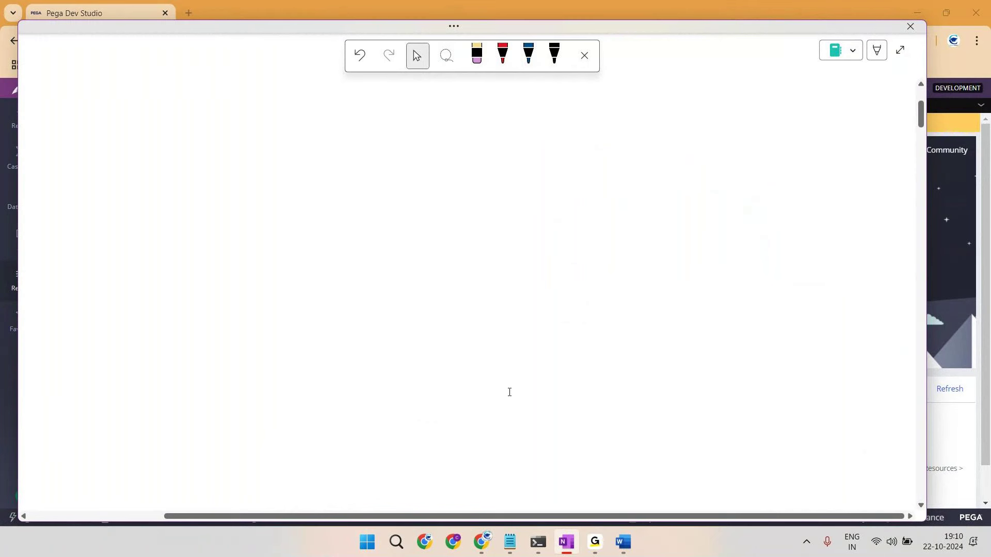
pyautogui.hotkey('alt', 'd')
# Step: Draw a root node above F1, with F1 branching to boxes F2 and F3
pyautogui.moveTo(387, 99)
pyautogui.mouseDown()
pyautogui.moveTo(408, 90)
pyautogui.moveTo(387, 135)
pyautogui.moveTo(438, 142)
pyautogui.moveTo(439, 166)
pyautogui.moveTo(380, 137)
pyautogui.moveTo(390, 142)
pyautogui.mouseUp()
pyautogui.moveTo(384, 148)
pyautogui.mouseDown()
pyautogui.moveTo(349, 206)
pyautogui.moveTo(325, 211)
pyautogui.moveTo(345, 209)
pyautogui.mouseUp()
pyautogui.moveTo(342, 216)
pyautogui.mouseDown()
pyautogui.moveTo(342, 227)
pyautogui.moveTo(348, 215)
pyautogui.mouseUp()
pyautogui.moveTo(343, 221); pyautogui.dragTo(347, 221)
pyautogui.moveTo(351, 220); pyautogui.dragTo(353, 227)
pyautogui.moveTo(418, 166)
pyautogui.mouseDown()
pyautogui.moveTo(432, 203)
pyautogui.moveTo(476, 222)
pyautogui.moveTo(408, 208)
pyautogui.moveTo(441, 226)
pyautogui.mouseUp()
pyautogui.moveTo(441, 216); pyautogui.dragTo(445, 217)
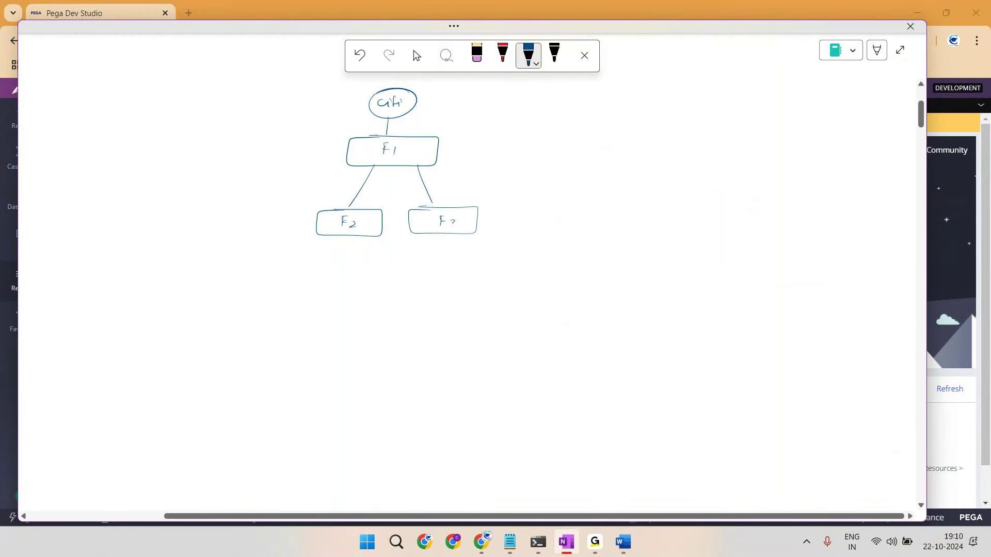
# Step: Add the child boxes I1 and I2 under F2 and I3 under F3
pyautogui.moveTo(330, 237)
pyautogui.mouseDown()
pyautogui.moveTo(304, 266)
pyautogui.moveTo(304, 256)
pyautogui.mouseUp()
pyautogui.moveTo(298, 266); pyautogui.dragTo(333, 274)
pyautogui.moveTo(305, 265); pyautogui.dragTo(304, 278)
pyautogui.moveTo(316, 273); pyautogui.dragTo(293, 256)
pyautogui.moveTo(370, 240)
pyautogui.mouseDown()
pyautogui.moveTo(368, 258)
pyautogui.moveTo(356, 260)
pyautogui.moveTo(365, 276)
pyautogui.mouseUp()
pyautogui.moveTo(371, 274); pyautogui.dragTo(373, 278)
pyautogui.moveTo(447, 238)
pyautogui.mouseDown()
pyautogui.moveTo(439, 273)
pyautogui.moveTo(451, 281)
pyautogui.mouseUp()
pyautogui.moveTo(434, 258)
pyautogui.mouseDown()
pyautogui.moveTo(460, 286)
pyautogui.moveTo(433, 257)
pyautogui.moveTo(486, 261)
pyautogui.moveTo(472, 281)
pyautogui.moveTo(502, 279)
pyautogui.mouseUp()
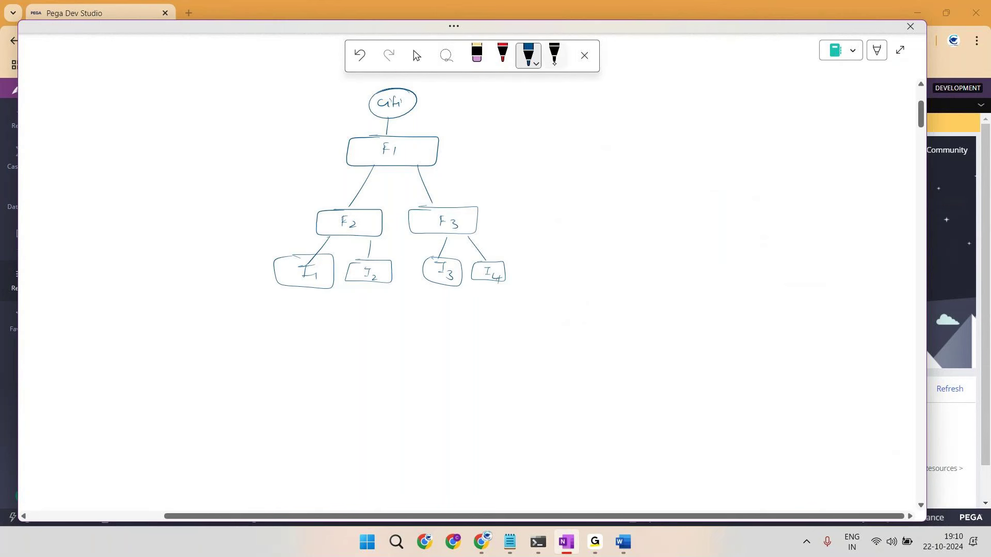
pyautogui.click(554, 54)
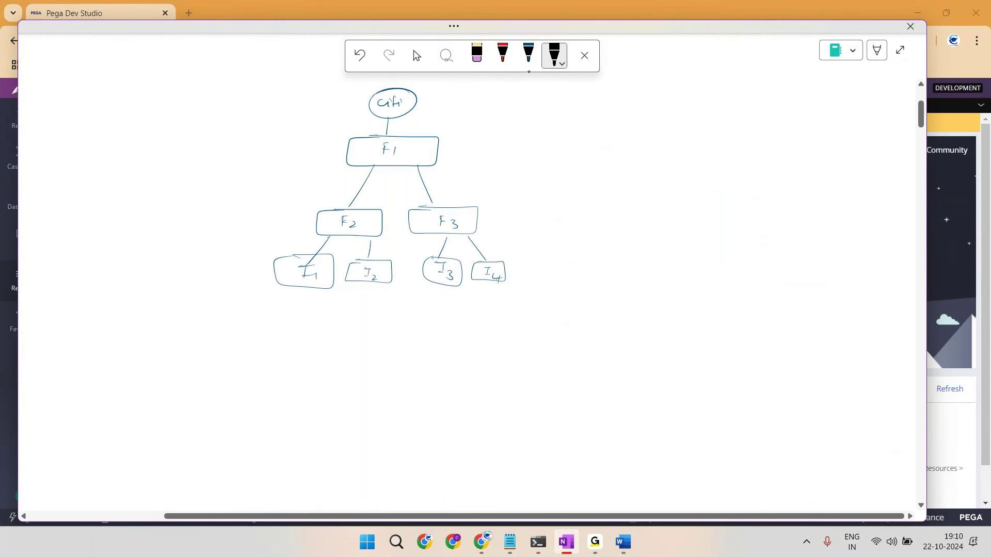
# Step: In black ink, mark the CC box and draw a document shape with an arrow pointing at CC
pyautogui.moveTo(301, 267); pyautogui.dragTo(300, 280)
pyautogui.moveTo(314, 266); pyautogui.dragTo(313, 279)
pyautogui.moveTo(221, 286); pyautogui.dragTo(261, 275)
pyautogui.moveTo(145, 271)
pyautogui.mouseDown()
pyautogui.moveTo(184, 299)
pyautogui.moveTo(143, 271)
pyautogui.moveTo(170, 276)
pyautogui.mouseUp()
pyautogui.moveTo(153, 280); pyautogui.dragTo(169, 279)
pyautogui.moveTo(152, 284); pyautogui.dragTo(173, 289)
pyautogui.moveTo(159, 292); pyautogui.dragTo(187, 295)
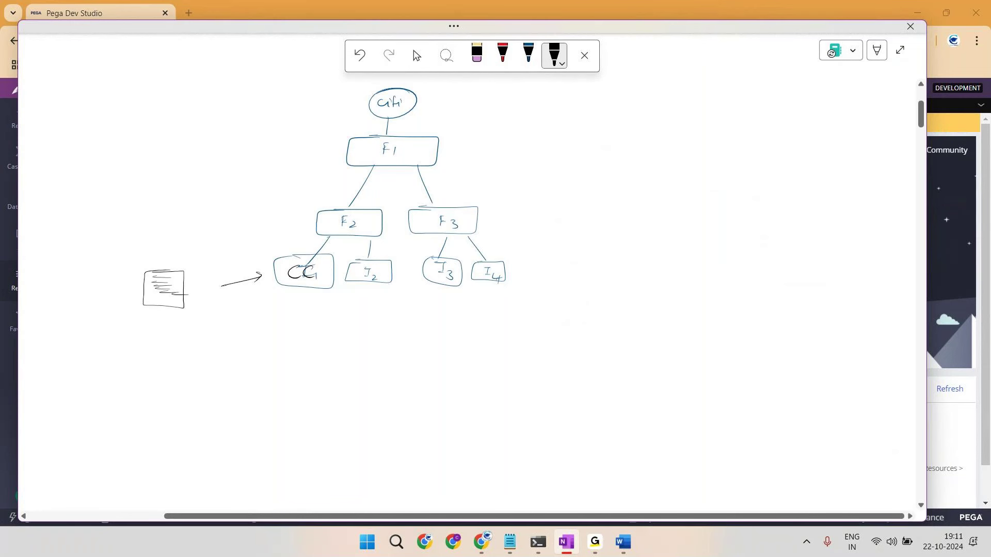
pyautogui.moveTo(170, 279)
pyautogui.mouseDown()
pyautogui.moveTo(153, 278)
pyautogui.moveTo(169, 277)
pyautogui.mouseUp()
pyautogui.moveTo(164, 272); pyautogui.dragTo(158, 287)
# Step: Draw black arrows pointing toward F2 and F1
pyautogui.moveTo(258, 220); pyautogui.dragTo(281, 220)
pyautogui.moveTo(298, 141); pyautogui.dragTo(314, 143)
pyautogui.moveTo(322, 126); pyautogui.dragTo(329, 140)
pyautogui.moveTo(256, 136); pyautogui.dragTo(310, 138)
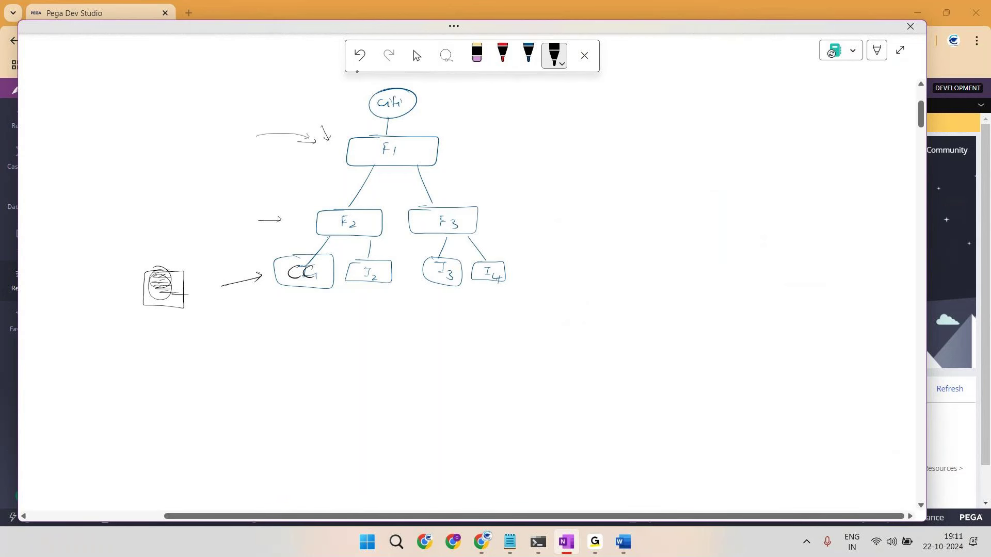
# Step: Add a circled oval linked to CC, circle the CC label, and add lines inside F1
pyautogui.moveTo(210, 261)
pyautogui.mouseDown()
pyautogui.moveTo(236, 257)
pyautogui.moveTo(214, 253)
pyautogui.mouseUp()
pyautogui.moveTo(228, 263); pyautogui.dragTo(296, 268)
pyautogui.moveTo(219, 251); pyautogui.dragTo(235, 269)
pyautogui.moveTo(309, 262)
pyautogui.mouseDown()
pyautogui.moveTo(285, 272)
pyautogui.moveTo(312, 263)
pyautogui.mouseUp()
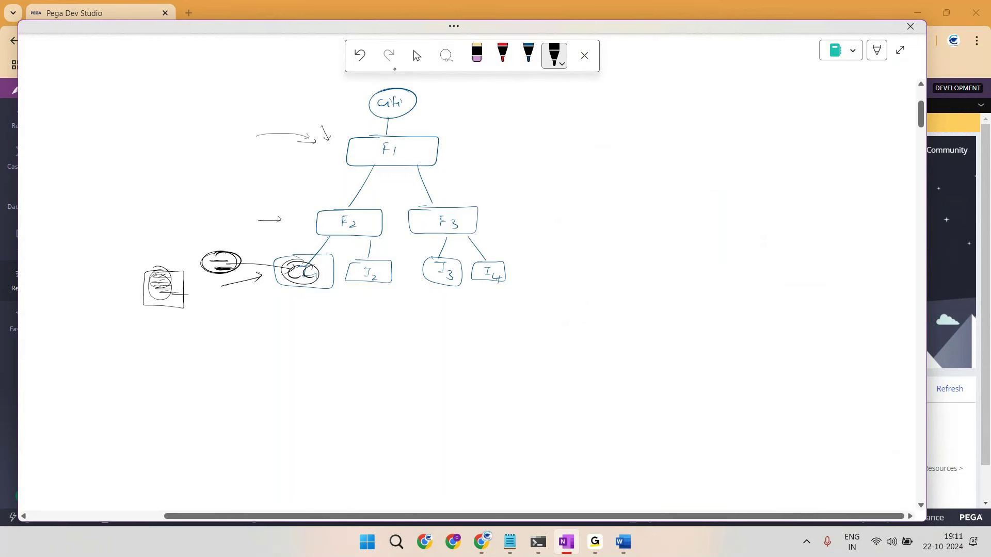
pyautogui.moveTo(258, 136); pyautogui.dragTo(320, 140)
pyautogui.moveTo(368, 145); pyautogui.dragTo(377, 143)
pyautogui.moveTo(369, 148); pyautogui.dragTo(376, 150)
pyautogui.moveTo(367, 154); pyautogui.dragTo(378, 153)
pyautogui.moveTo(368, 157); pyautogui.dragTo(378, 156)
pyautogui.moveTo(369, 160); pyautogui.dragTo(378, 159)
pyautogui.click(361, 132)
# Step: In red, circle CC and draw curves up to F2, F1 and the root, then close the sketch
pyautogui.click(502, 53)
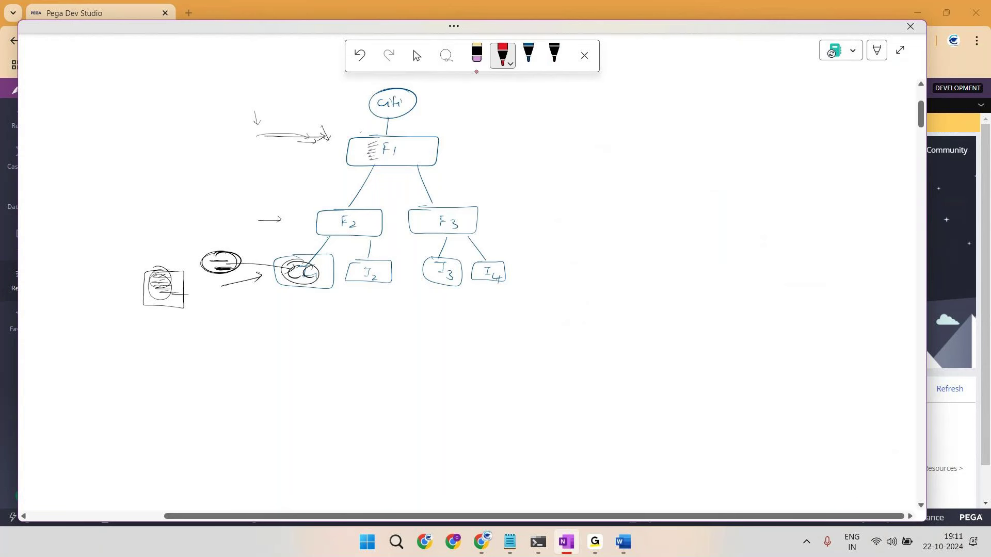
pyautogui.moveTo(297, 257)
pyautogui.mouseDown()
pyautogui.moveTo(331, 267)
pyautogui.moveTo(291, 256)
pyautogui.moveTo(288, 279)
pyautogui.moveTo(314, 286)
pyautogui.moveTo(300, 282)
pyautogui.mouseUp()
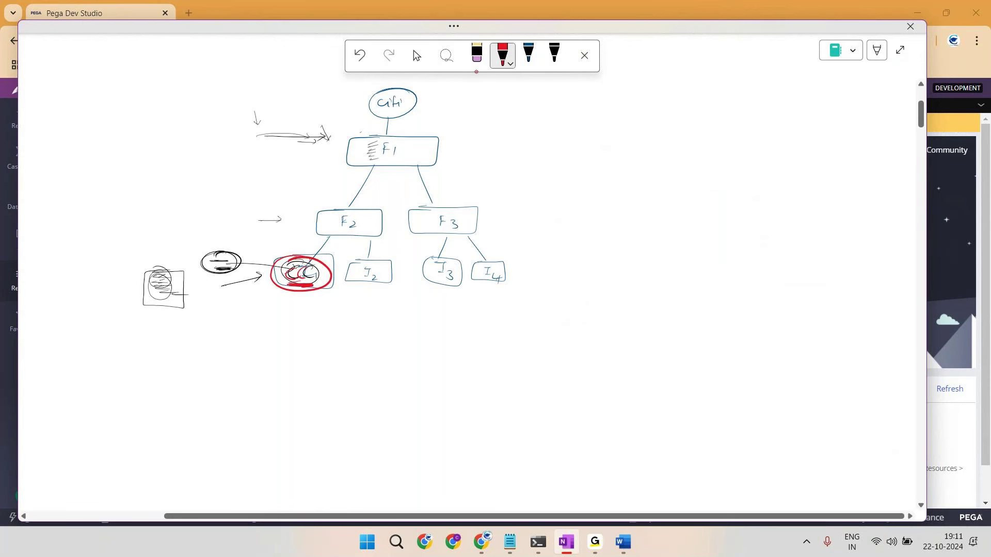
pyautogui.moveTo(235, 254)
pyautogui.mouseDown()
pyautogui.moveTo(320, 221)
pyautogui.moveTo(272, 181)
pyautogui.moveTo(364, 148)
pyautogui.mouseUp()
pyautogui.moveTo(233, 253)
pyautogui.mouseDown()
pyautogui.moveTo(230, 214)
pyautogui.moveTo(375, 121)
pyautogui.mouseUp()
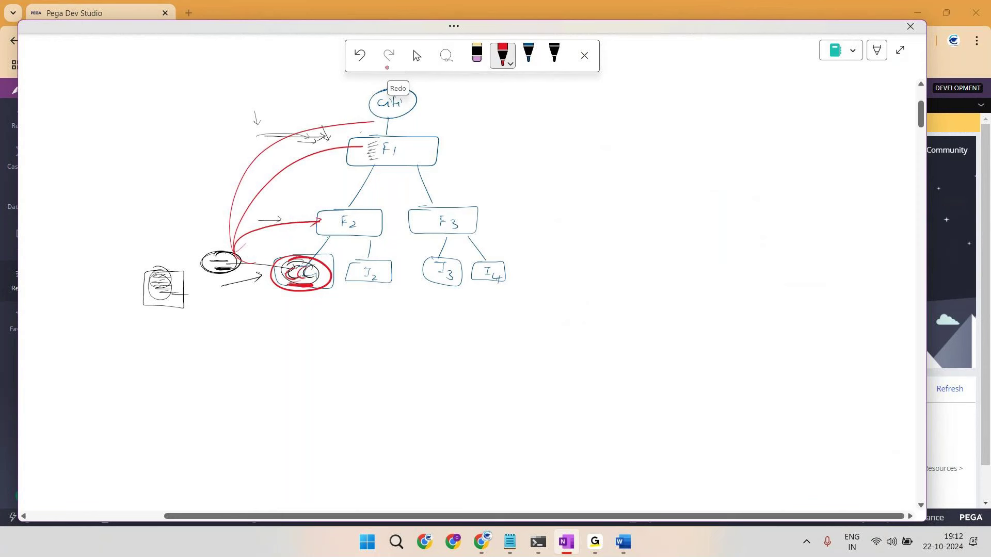
pyautogui.moveTo(227, 139); pyautogui.dragTo(314, 147)
pyautogui.press('Escape')
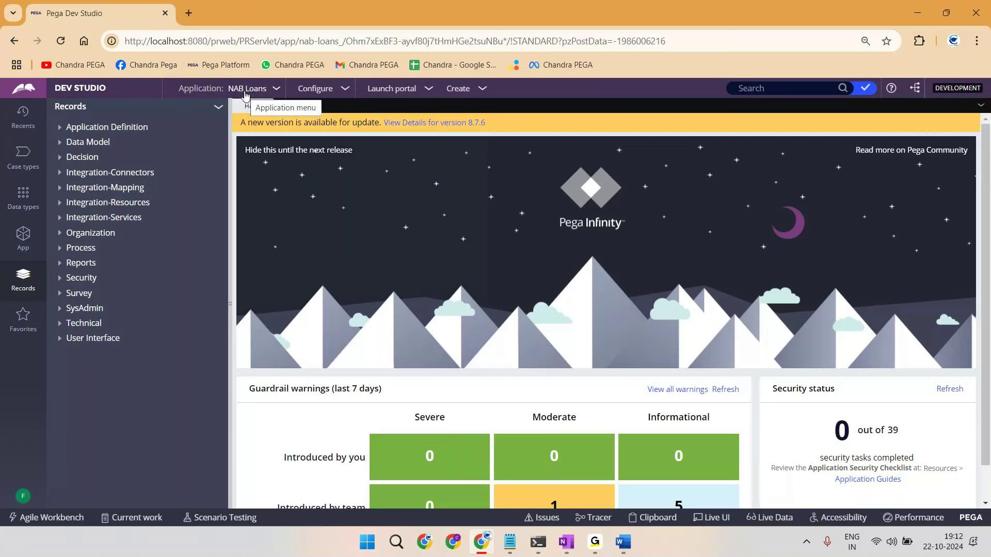
# Step: From Recents, open the loans Operator ID and add an empty access group row beneath NaviLoans:Authors
pyautogui.click(26, 236)
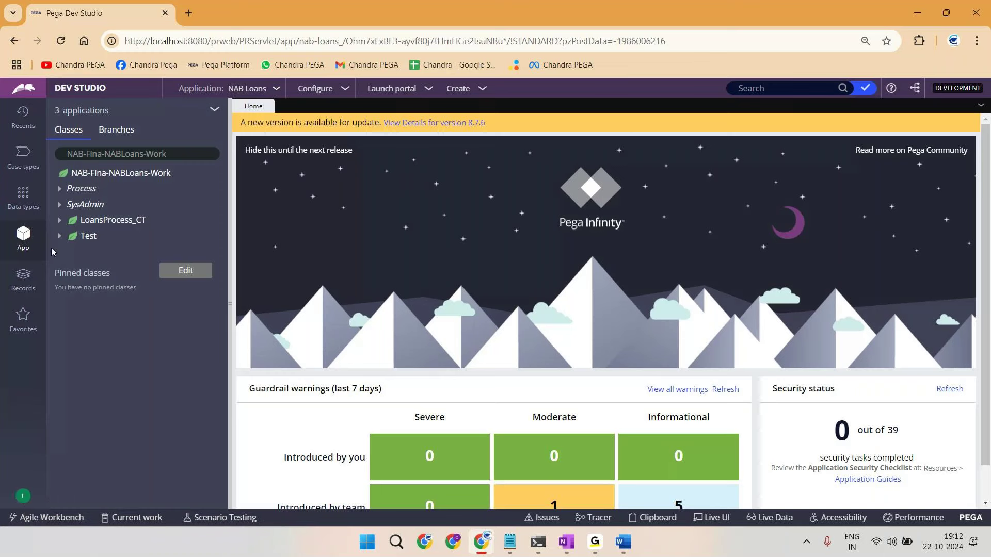
pyautogui.click(20, 121)
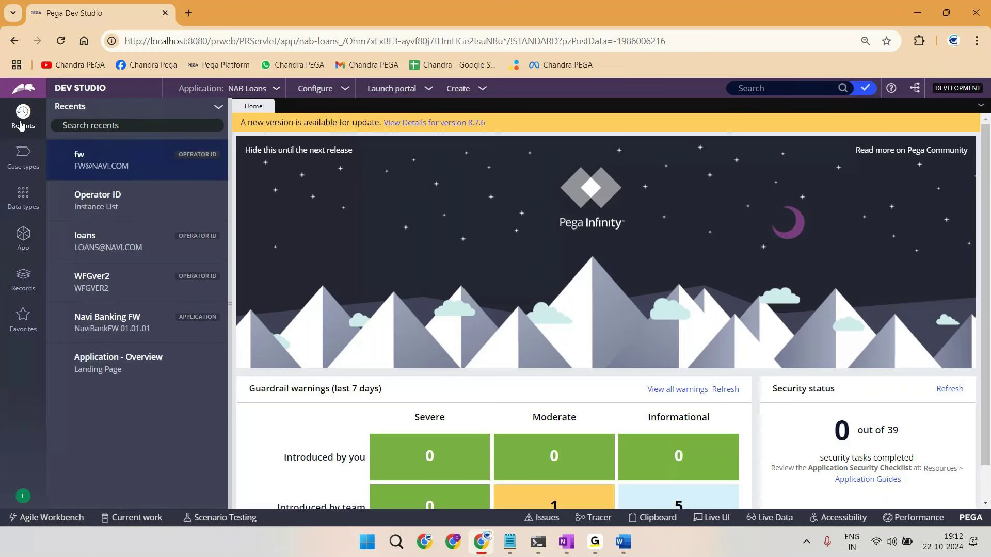
pyautogui.click(122, 256)
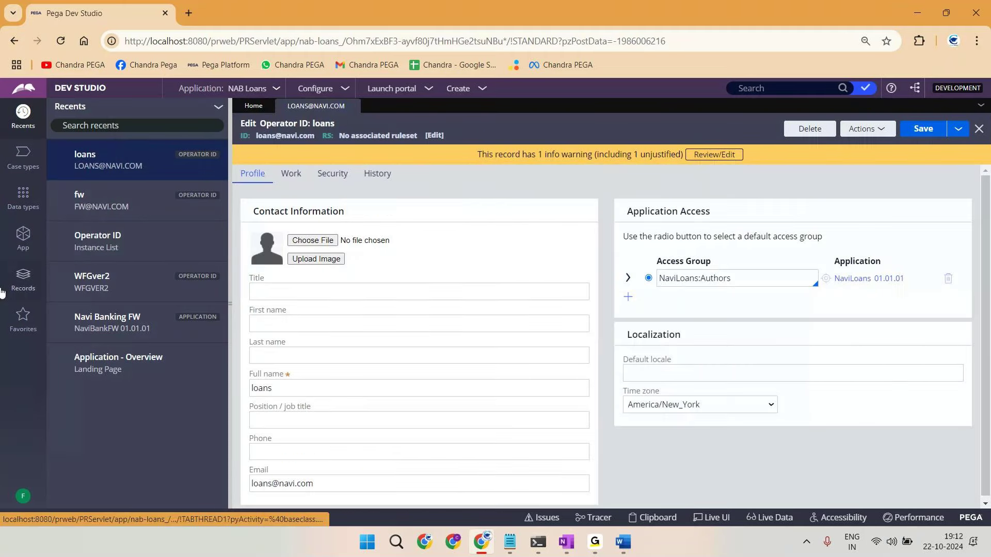
pyautogui.click(22, 237)
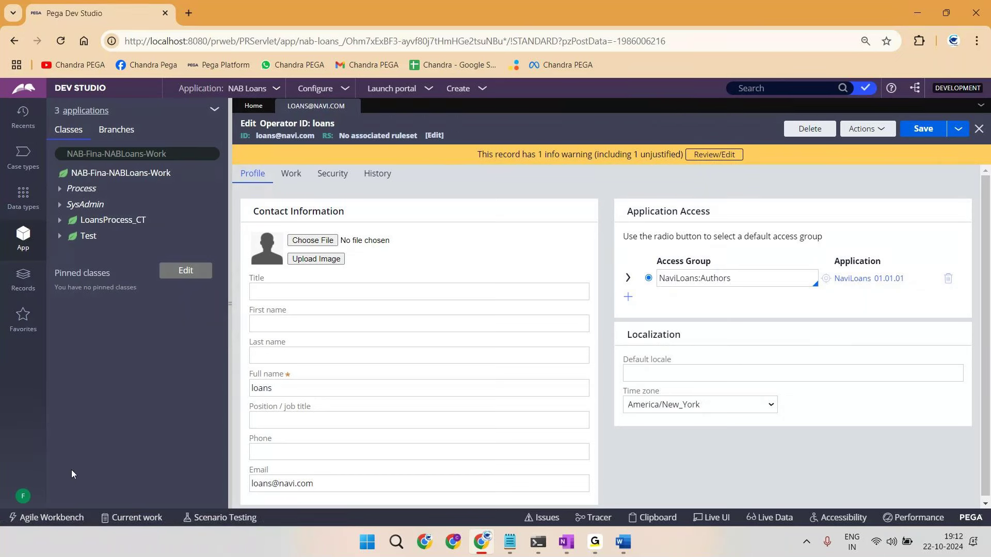
pyautogui.click(630, 296)
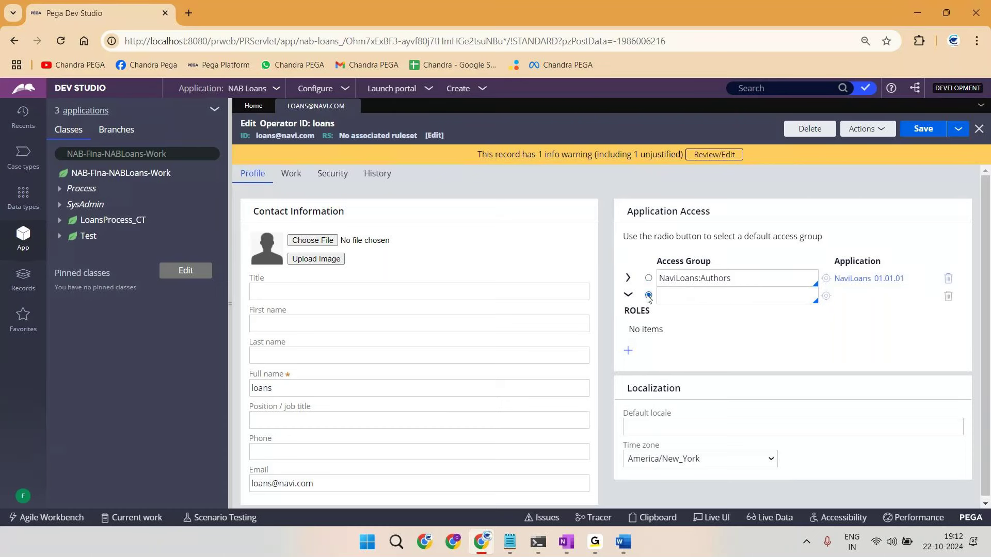
pyautogui.click(697, 292)
# Step: Cross out the F1 and F2 labels and paths in red on the tree sketch, then return to Pega
pyautogui.hotkey('alt', 'Tab')
pyautogui.moveTo(321, 128); pyautogui.dragTo(337, 148)
pyautogui.moveTo(336, 129); pyautogui.dragTo(322, 150)
pyautogui.moveTo(298, 209)
pyautogui.mouseDown()
pyautogui.moveTo(310, 221)
pyautogui.moveTo(299, 219)
pyautogui.mouseUp()
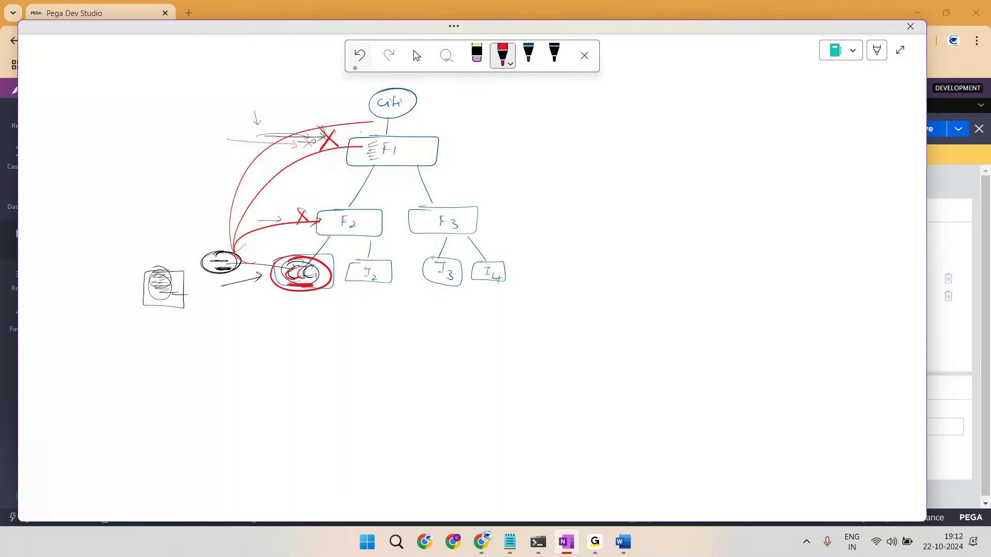
pyautogui.moveTo(301, 279)
pyautogui.mouseDown()
pyautogui.moveTo(318, 277)
pyautogui.moveTo(314, 295)
pyautogui.moveTo(309, 255)
pyautogui.moveTo(368, 217)
pyautogui.mouseUp()
pyautogui.moveTo(391, 153); pyautogui.dragTo(357, 163)
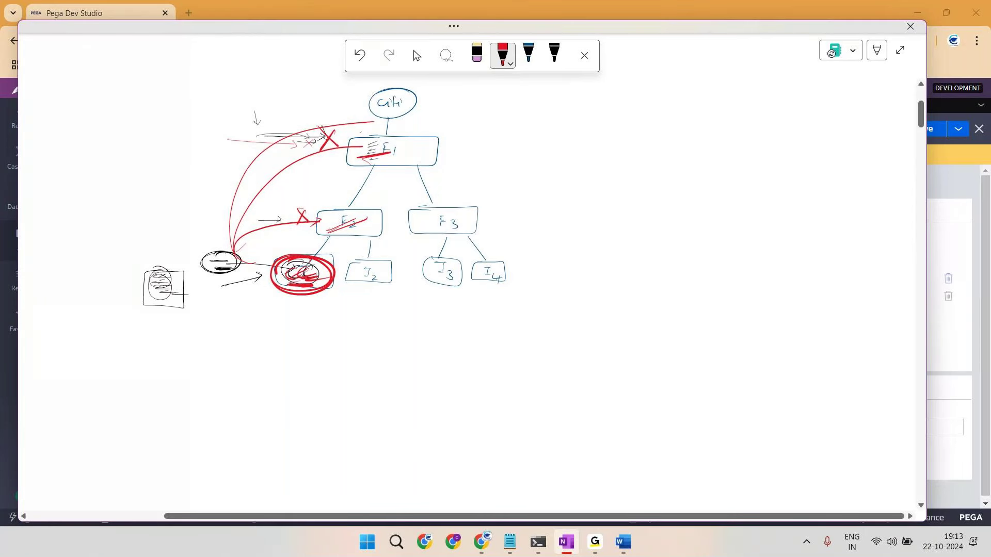
pyautogui.hotkey('alt', 'Tab')
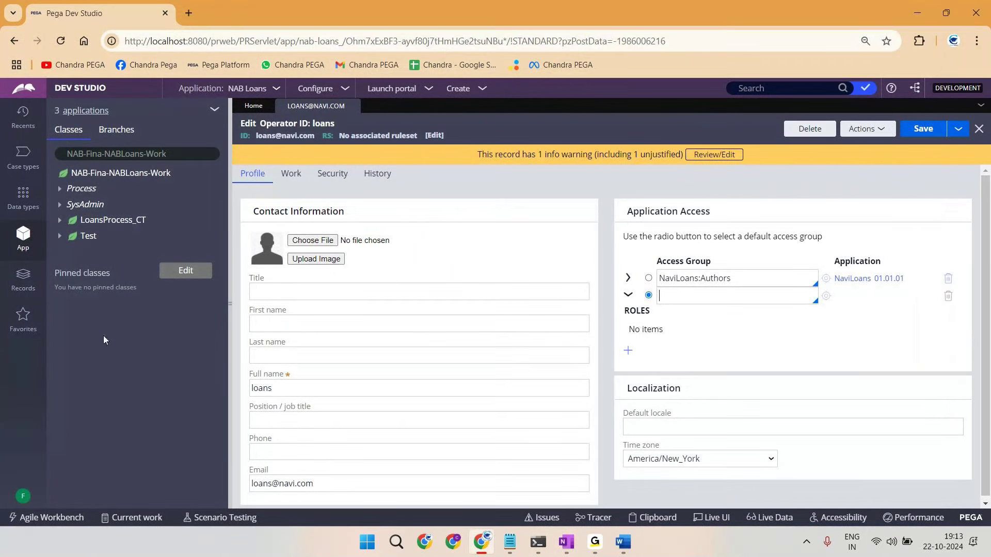
# Step: Select the NAB-Fina-NABLoans-Work class name and bring the OneNote sketch back up
pyautogui.click(132, 153)
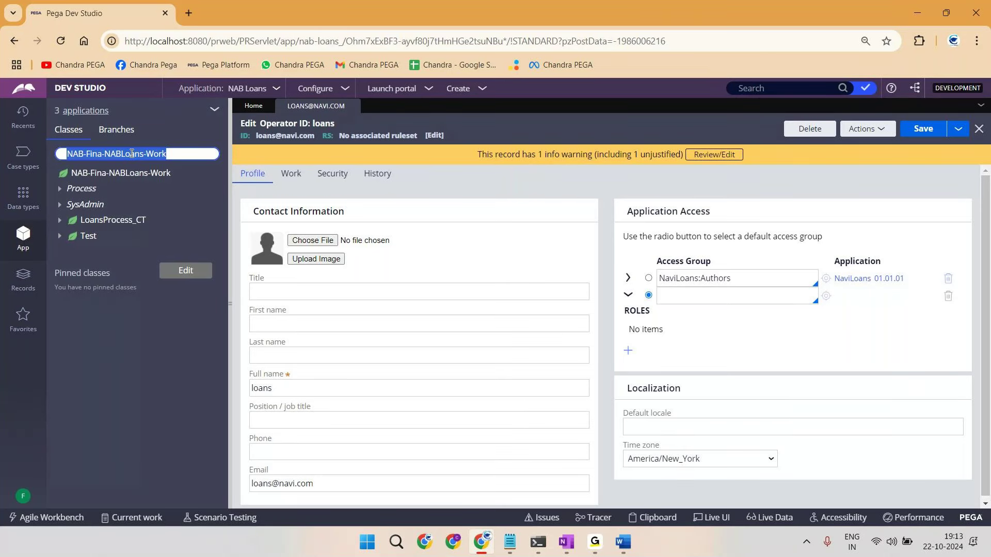
pyautogui.hotkey('alt', 'Tab')
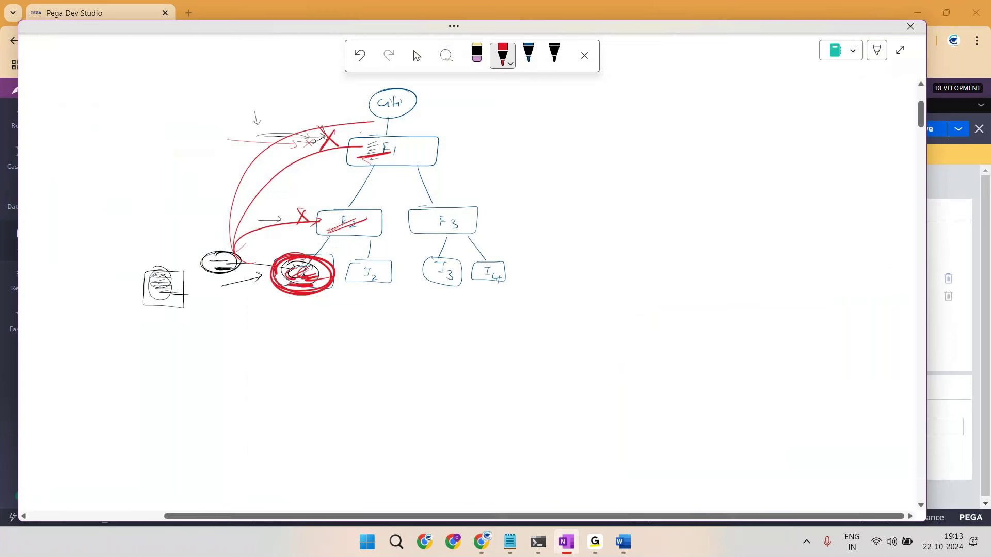
# Step: Draw red arrows from the circled node up to the top oval, F2 and F3
pyautogui.moveTo(247, 265)
pyautogui.mouseDown()
pyautogui.moveTo(367, 83)
pyautogui.moveTo(374, 93)
pyautogui.mouseUp()
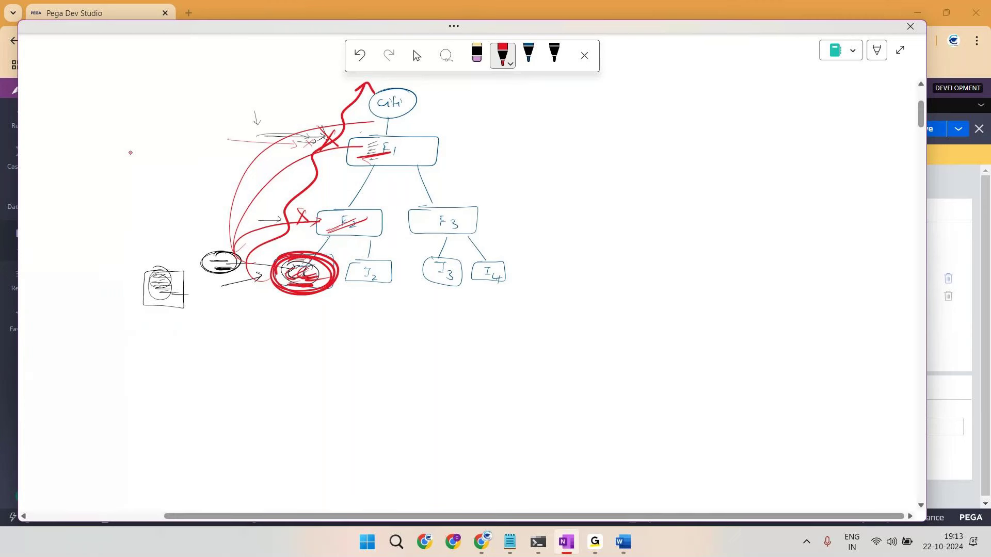
pyautogui.moveTo(267, 272); pyautogui.dragTo(226, 276)
pyautogui.moveTo(324, 253); pyautogui.dragTo(365, 219)
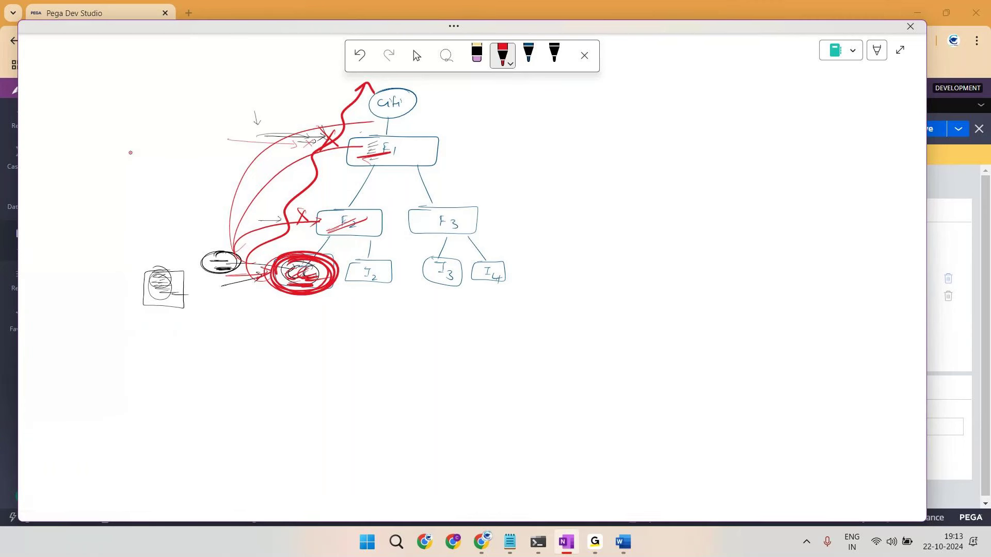
pyautogui.moveTo(325, 257); pyautogui.dragTo(345, 252)
pyautogui.moveTo(337, 265); pyautogui.dragTo(439, 219)
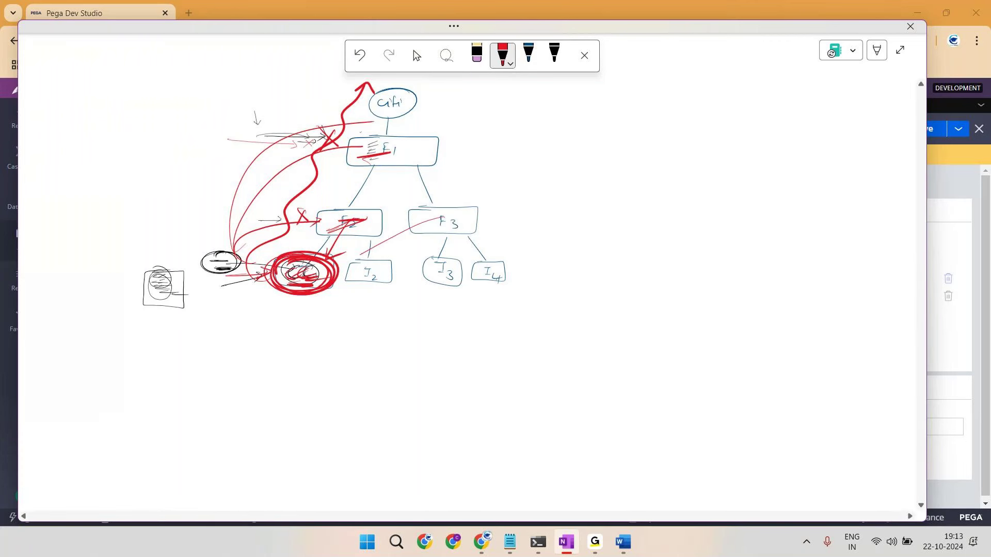
pyautogui.moveTo(351, 119); pyautogui.dragTo(331, 257)
pyautogui.moveTo(440, 208); pyautogui.dragTo(438, 253)
pyautogui.moveTo(391, 102); pyautogui.dragTo(439, 206)
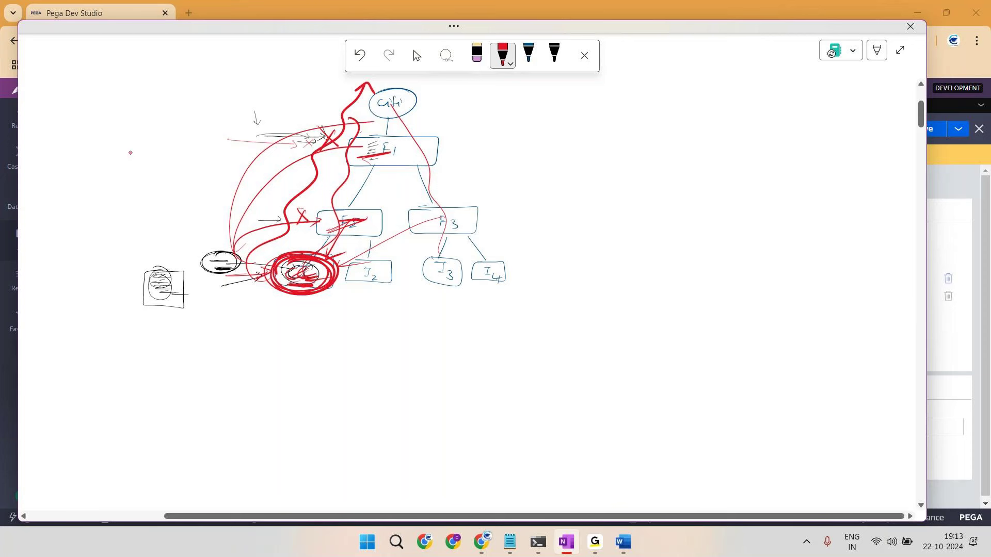
pyautogui.moveTo(315, 255)
pyautogui.mouseDown()
pyautogui.moveTo(250, 265)
pyautogui.moveTo(340, 279)
pyautogui.moveTo(346, 260)
pyautogui.mouseUp()
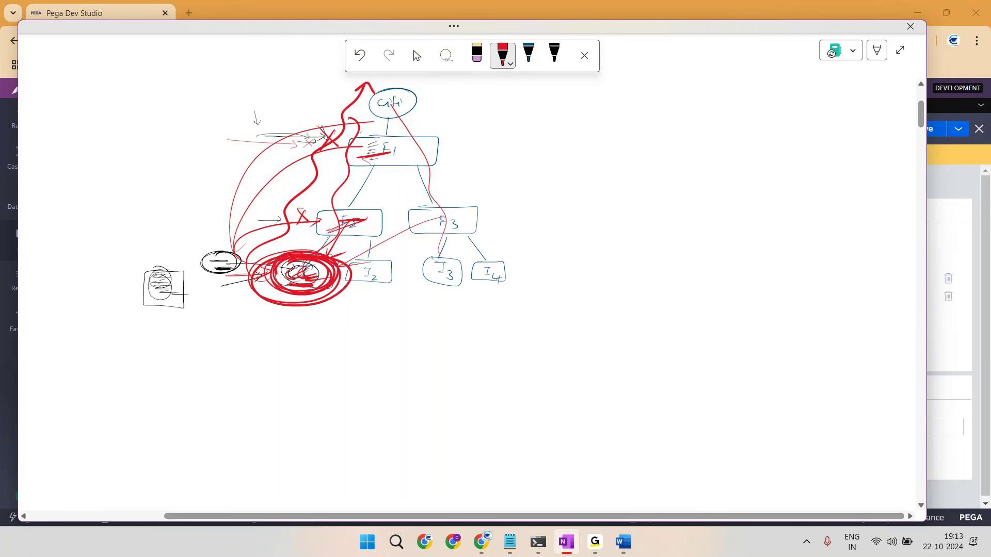
# Step: Write a circled red label below the class, plus F and Adm notes linked to F2
pyautogui.moveTo(202, 318); pyautogui.dragTo(228, 329)
pyautogui.moveTo(233, 321); pyautogui.dragTo(297, 305)
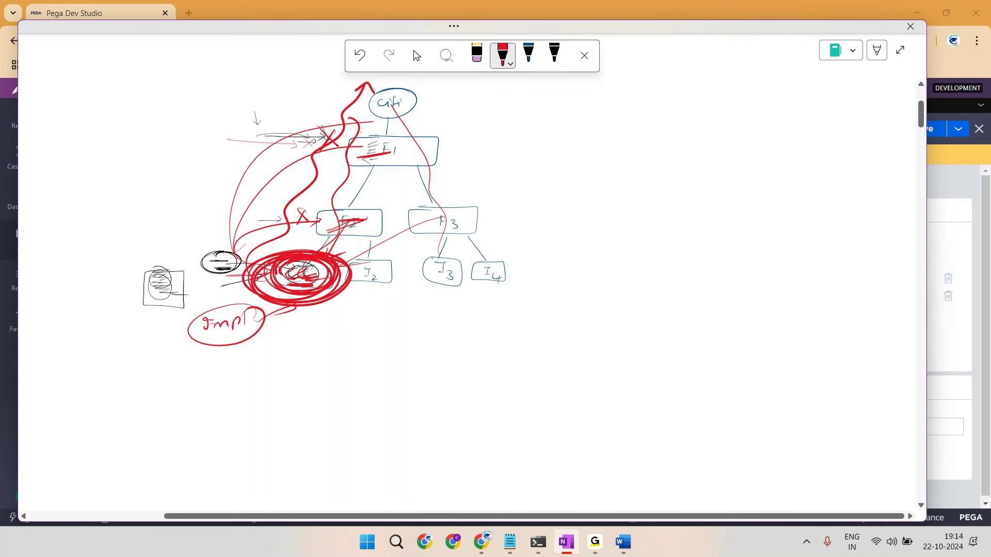
pyautogui.moveTo(210, 127); pyautogui.dragTo(198, 142)
pyautogui.moveTo(198, 136); pyautogui.dragTo(207, 133)
pyautogui.moveTo(232, 90)
pyautogui.mouseDown()
pyautogui.moveTo(276, 79)
pyautogui.moveTo(230, 72)
pyautogui.mouseUp()
pyautogui.moveTo(199, 188); pyautogui.dragTo(193, 201)
pyautogui.moveTo(194, 189); pyautogui.dragTo(221, 197)
pyautogui.moveTo(190, 180)
pyautogui.mouseDown()
pyautogui.moveTo(235, 184)
pyautogui.moveTo(173, 188)
pyautogui.mouseUp()
pyautogui.moveTo(206, 61)
pyautogui.mouseDown()
pyautogui.moveTo(166, 150)
pyautogui.moveTo(160, 209)
pyautogui.mouseUp()
pyautogui.moveTo(160, 209); pyautogui.dragTo(178, 194)
pyautogui.moveTo(120, 108)
pyautogui.mouseDown()
pyautogui.moveTo(147, 130)
pyautogui.moveTo(119, 142)
pyautogui.mouseUp()
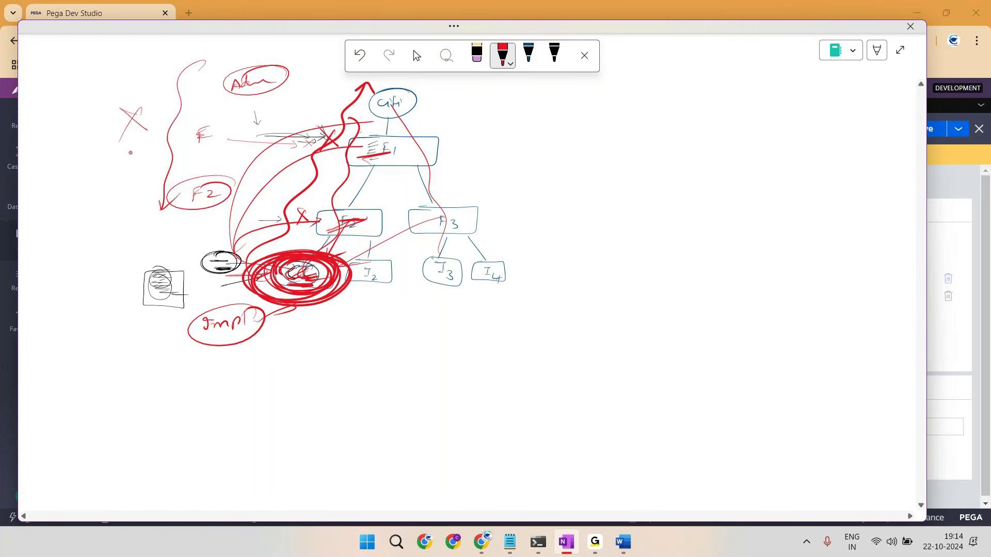
pyautogui.moveTo(243, 304)
pyautogui.mouseDown()
pyautogui.moveTo(178, 325)
pyautogui.moveTo(232, 355)
pyautogui.moveTo(268, 307)
pyautogui.moveTo(229, 347)
pyautogui.mouseUp()
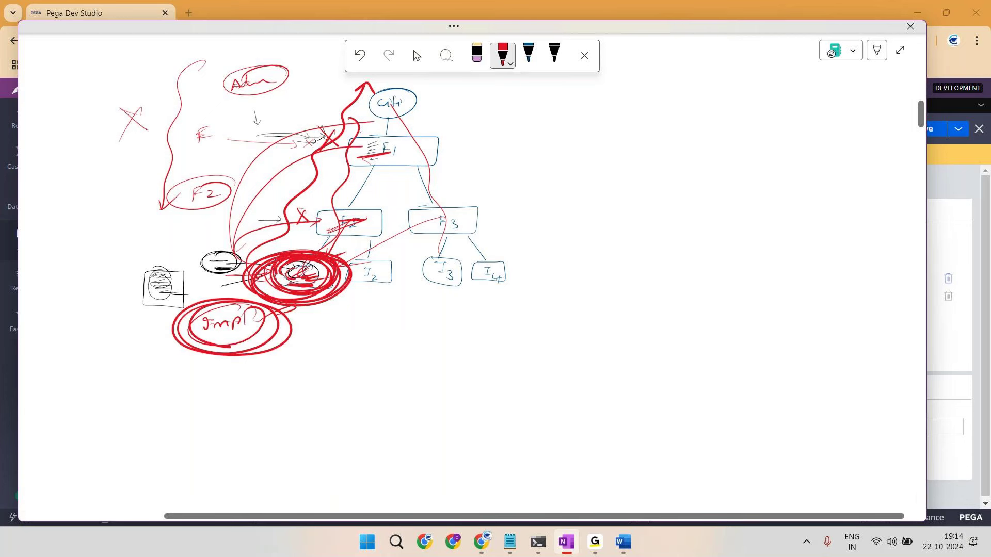
pyautogui.moveTo(299, 75); pyautogui.dragTo(261, 247)
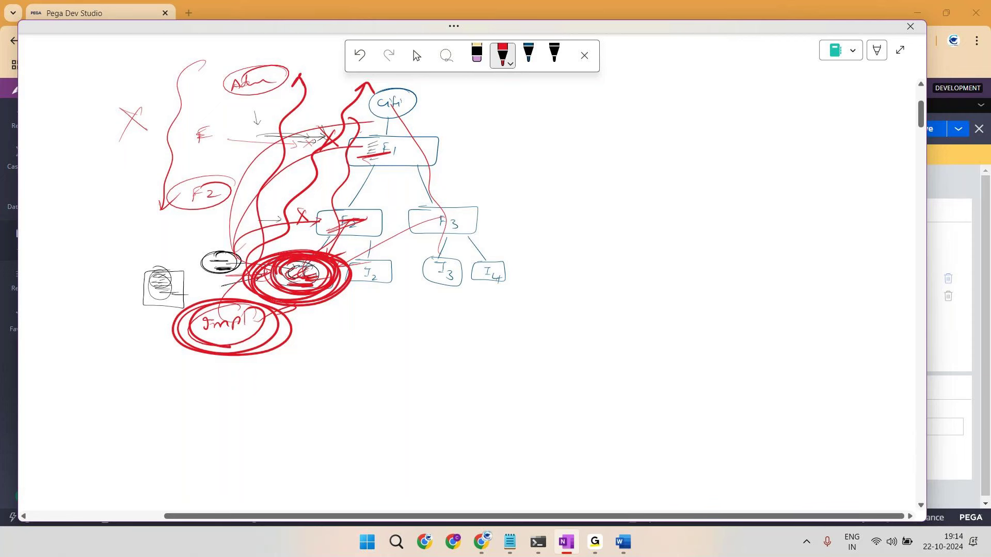
# Step: Complete the red F at left, circle F1 linking it to the F note, and add a line
pyautogui.hotkey('ctrl', 'a')
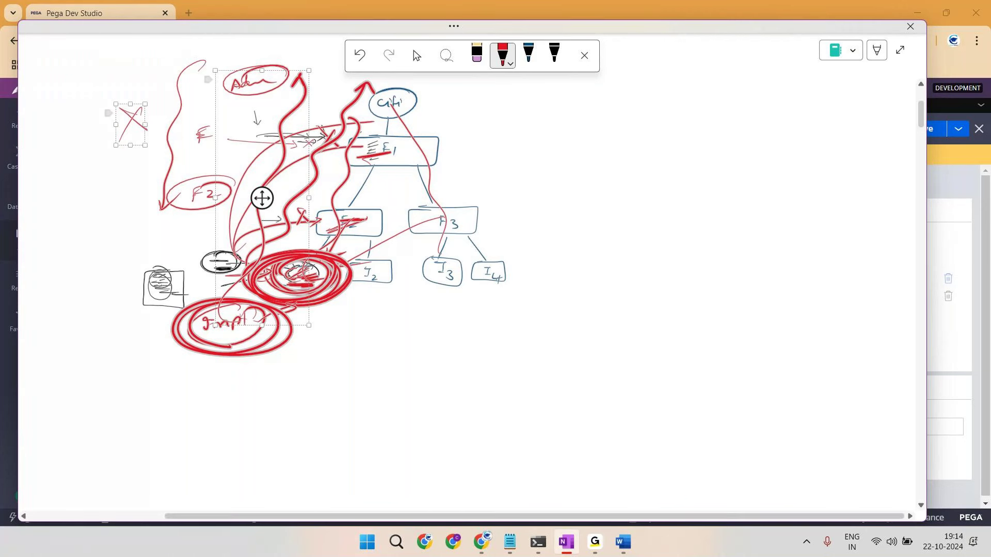
pyautogui.press('Escape')
pyautogui.moveTo(287, 344); pyautogui.dragTo(338, 343)
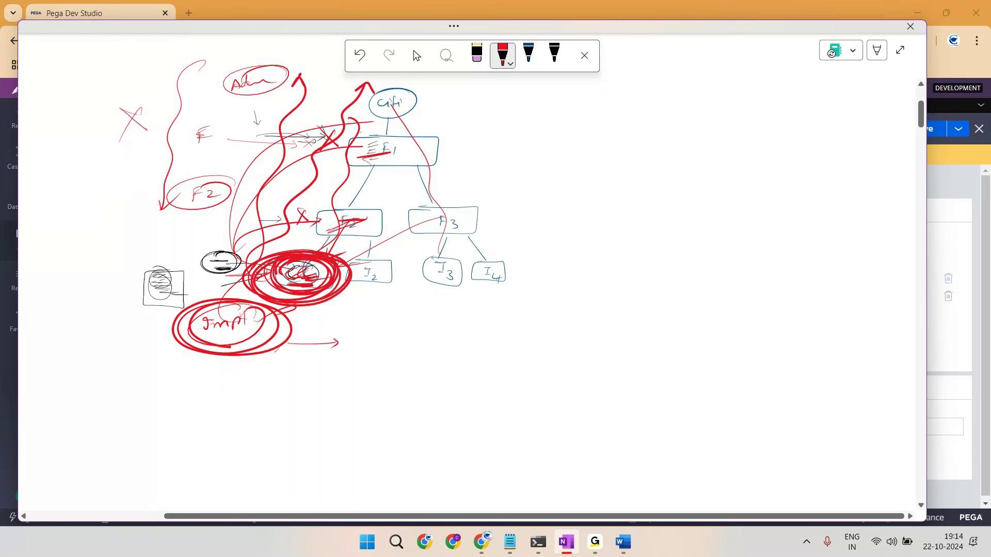
pyautogui.moveTo(68, 125); pyautogui.dragTo(74, 124)
pyautogui.moveTo(67, 130); pyautogui.dragTo(91, 122)
pyautogui.moveTo(93, 122); pyautogui.dragTo(253, 124)
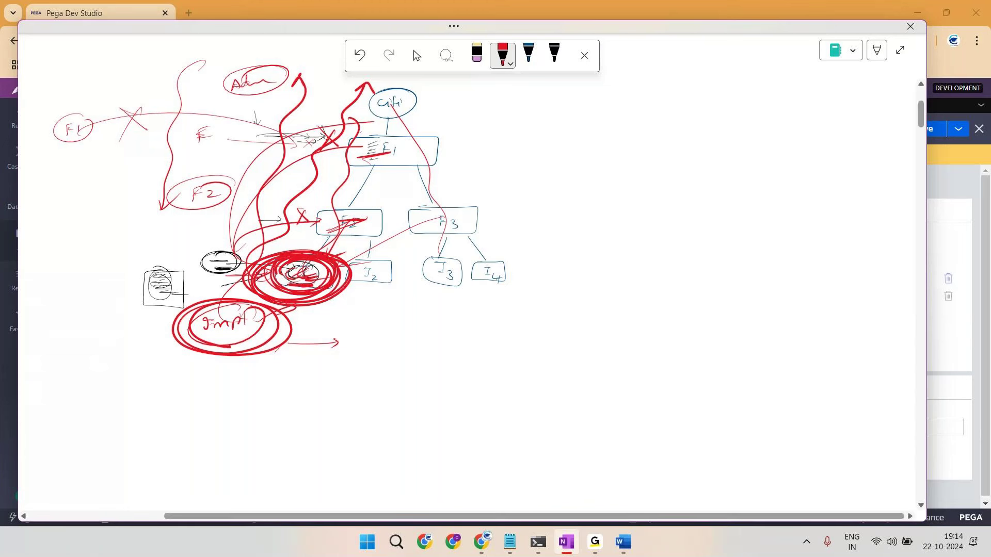
pyautogui.moveTo(124, 257); pyautogui.dragTo(231, 254)
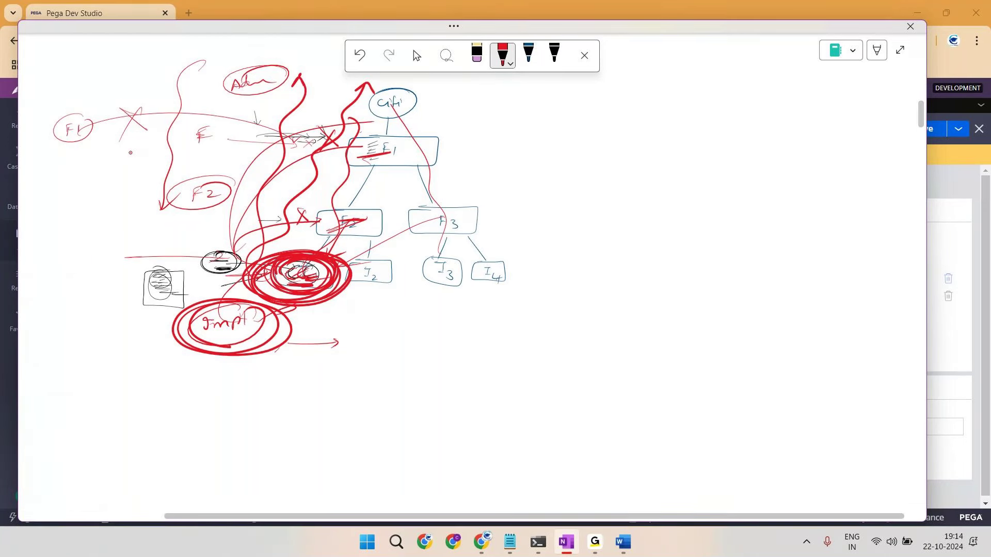
# Step: Write 'Admin' and 'F1' at the top right, cross each out and circle them together
pyautogui.hotkey('alt', 'Tab')
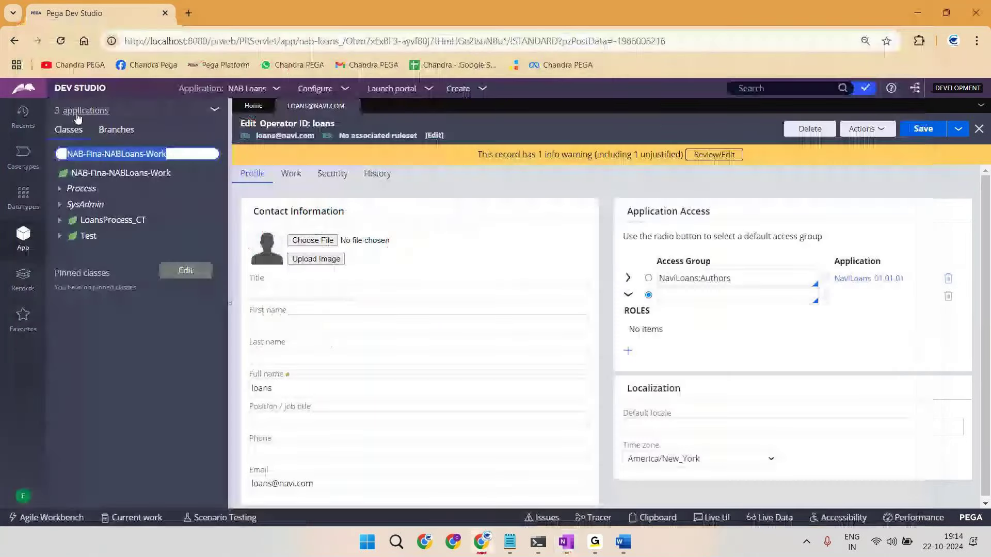
pyautogui.hotkey('alt', 'Tab')
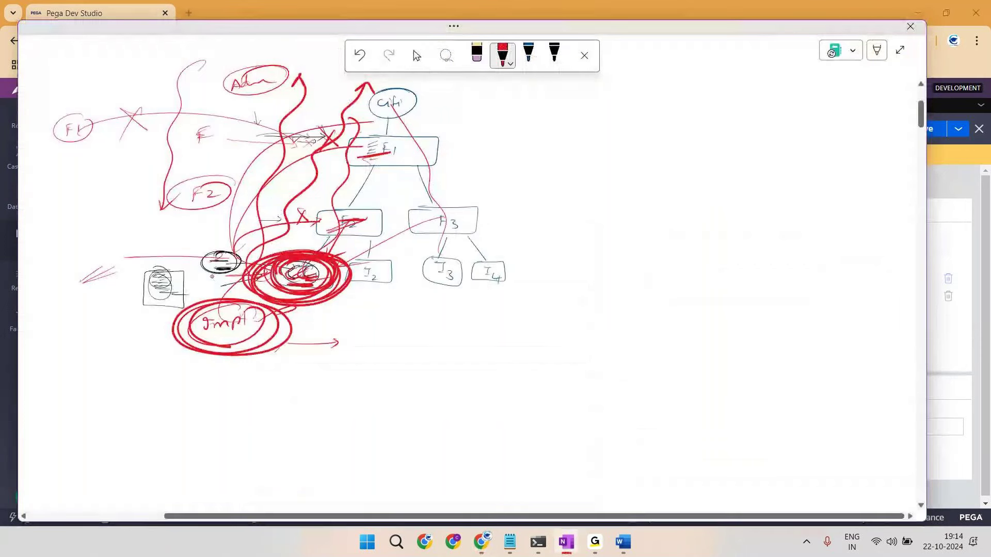
pyautogui.moveTo(635, 89)
pyautogui.mouseDown()
pyautogui.moveTo(676, 78)
pyautogui.moveTo(692, 86)
pyautogui.mouseUp()
pyautogui.moveTo(663, 121); pyautogui.dragTo(663, 132)
pyautogui.moveTo(662, 120); pyautogui.dragTo(677, 133)
pyautogui.moveTo(667, 170); pyautogui.dragTo(696, 169)
pyautogui.moveTo(701, 116); pyautogui.dragTo(711, 129)
pyautogui.moveTo(710, 116); pyautogui.dragTo(701, 129)
pyautogui.moveTo(711, 74); pyautogui.dragTo(724, 83)
pyautogui.moveTo(722, 72)
pyautogui.mouseDown()
pyautogui.moveTo(709, 93)
pyautogui.moveTo(671, 61)
pyautogui.moveTo(640, 70)
pyautogui.mouseUp()
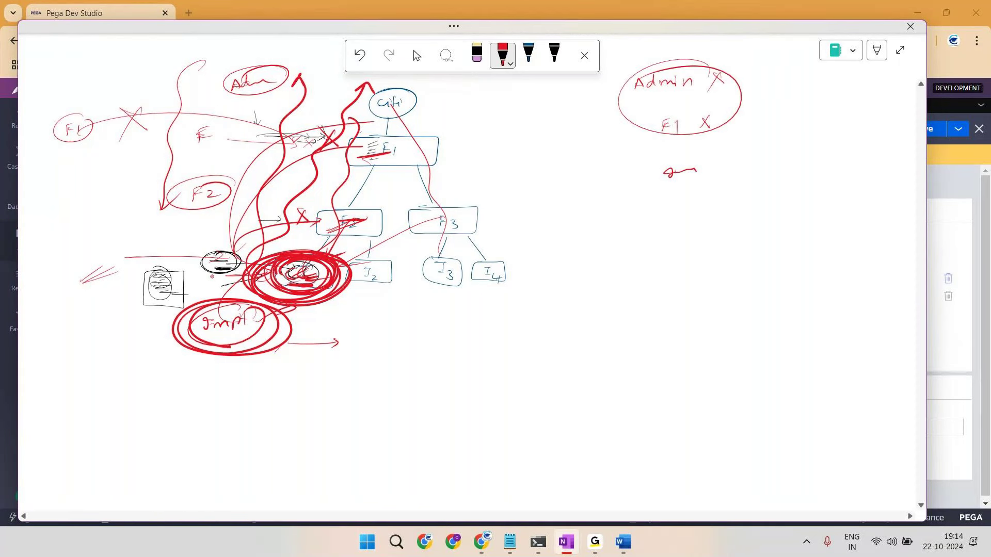
pyautogui.moveTo(693, 158); pyautogui.dragTo(671, 164)
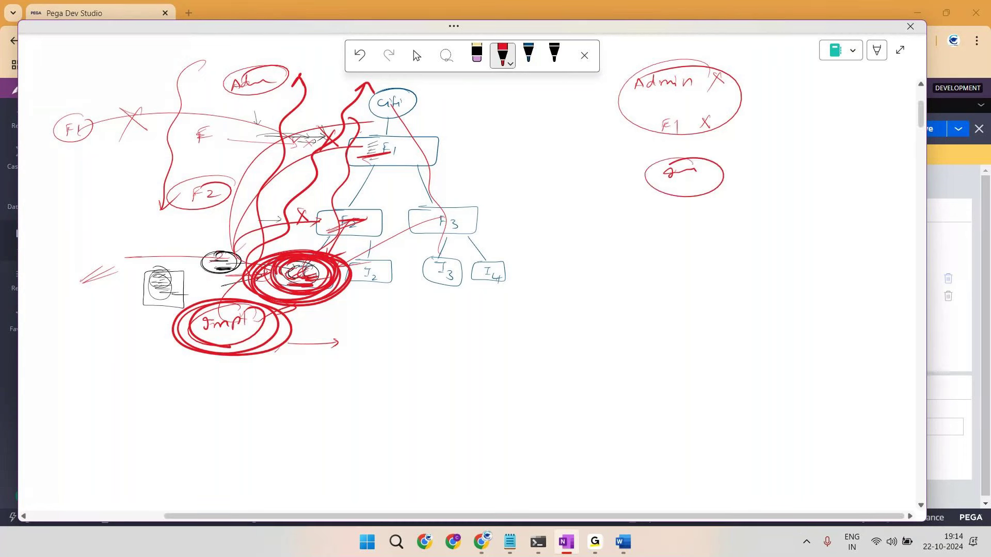
pyautogui.hotkey('ctrl', 'a')
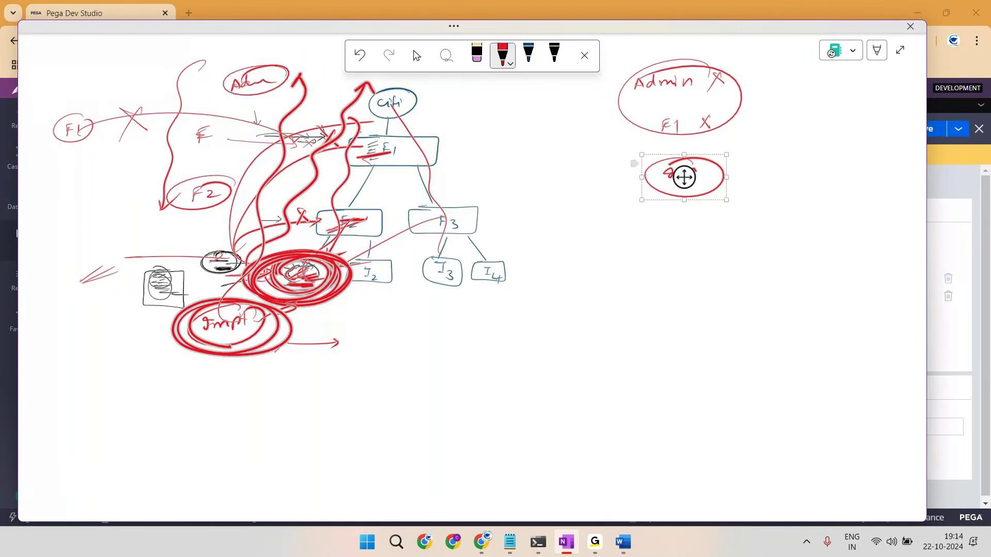
pyautogui.press('Delete')
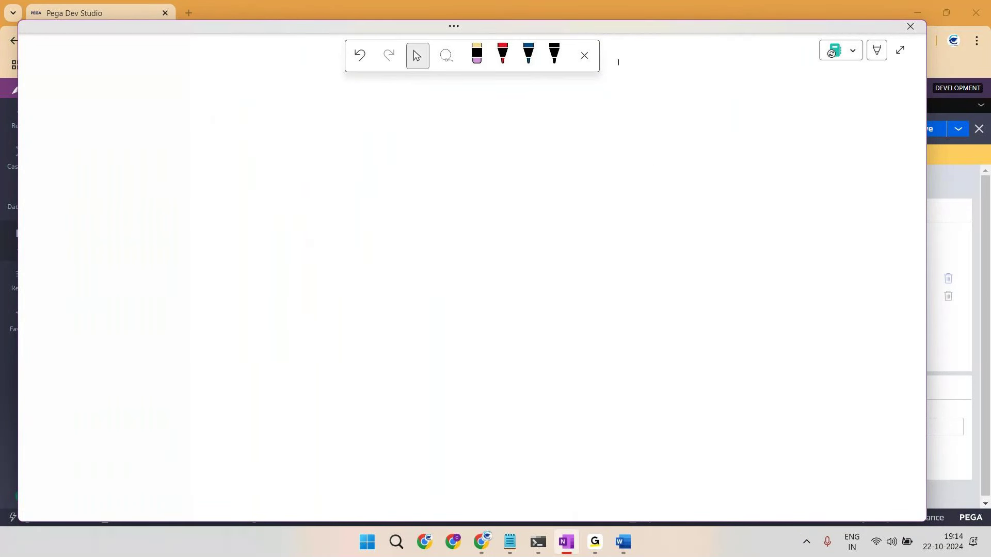
pyautogui.click(502, 55)
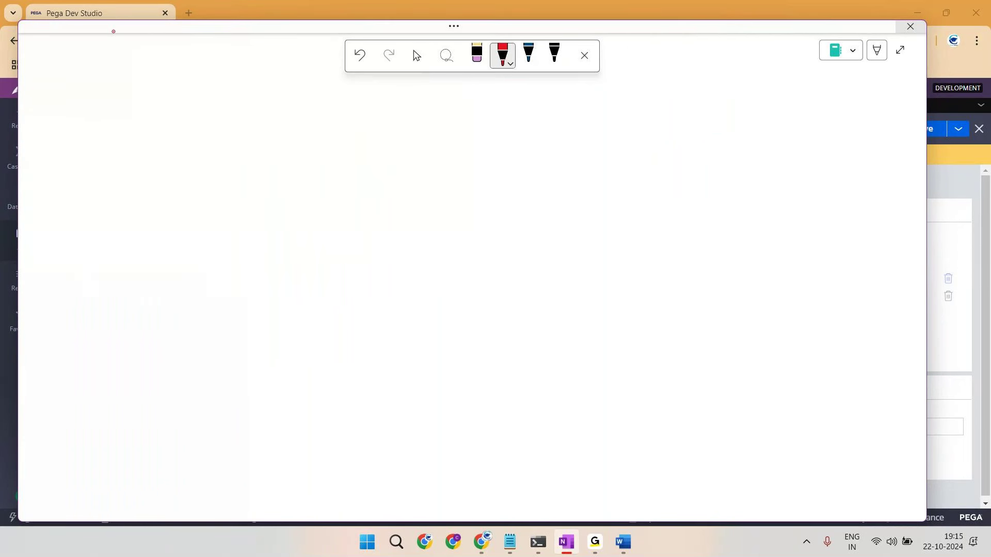
pyautogui.moveTo(120, 104)
pyautogui.mouseDown()
pyautogui.moveTo(127, 96)
pyautogui.moveTo(134, 103)
pyautogui.mouseUp()
pyautogui.moveTo(137, 105)
pyautogui.mouseDown()
pyautogui.moveTo(142, 97)
pyautogui.moveTo(146, 104)
pyautogui.mouseUp()
pyautogui.moveTo(147, 99); pyautogui.dragTo(159, 105)
pyautogui.moveTo(123, 108); pyautogui.dragTo(173, 107)
pyautogui.moveTo(119, 112)
pyautogui.mouseDown()
pyautogui.moveTo(172, 110)
pyautogui.moveTo(136, 140)
pyautogui.moveTo(142, 131)
pyautogui.mouseUp()
pyautogui.moveTo(136, 136); pyautogui.dragTo(140, 135)
pyautogui.moveTo(143, 135)
pyautogui.mouseDown()
pyautogui.moveTo(156, 133)
pyautogui.moveTo(130, 127)
pyautogui.mouseUp()
pyautogui.moveTo(130, 188); pyautogui.dragTo(128, 197)
pyautogui.moveTo(134, 192)
pyautogui.mouseDown()
pyautogui.moveTo(161, 187)
pyautogui.moveTo(155, 206)
pyautogui.moveTo(184, 186)
pyautogui.mouseUp()
pyautogui.moveTo(212, 82); pyautogui.dragTo(192, 239)
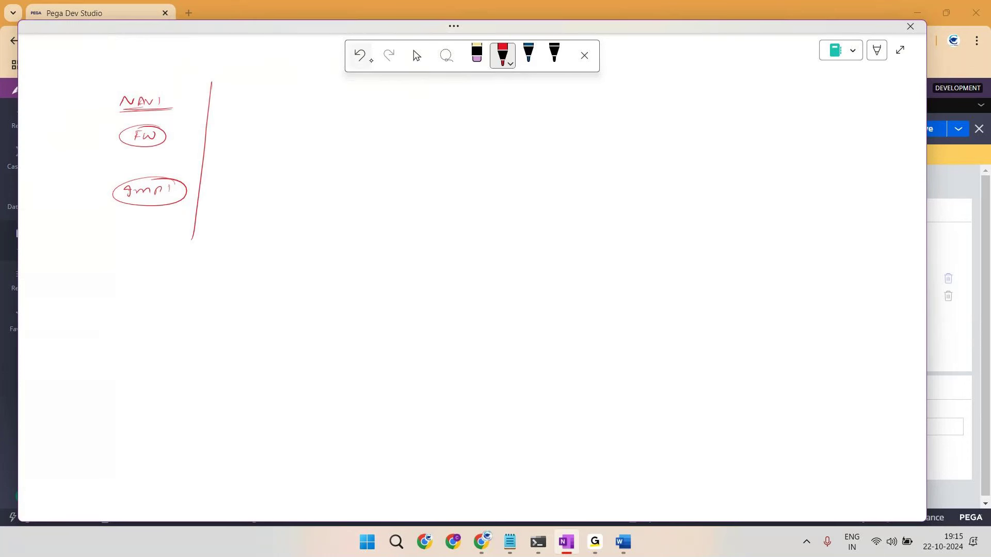
pyautogui.click(529, 56)
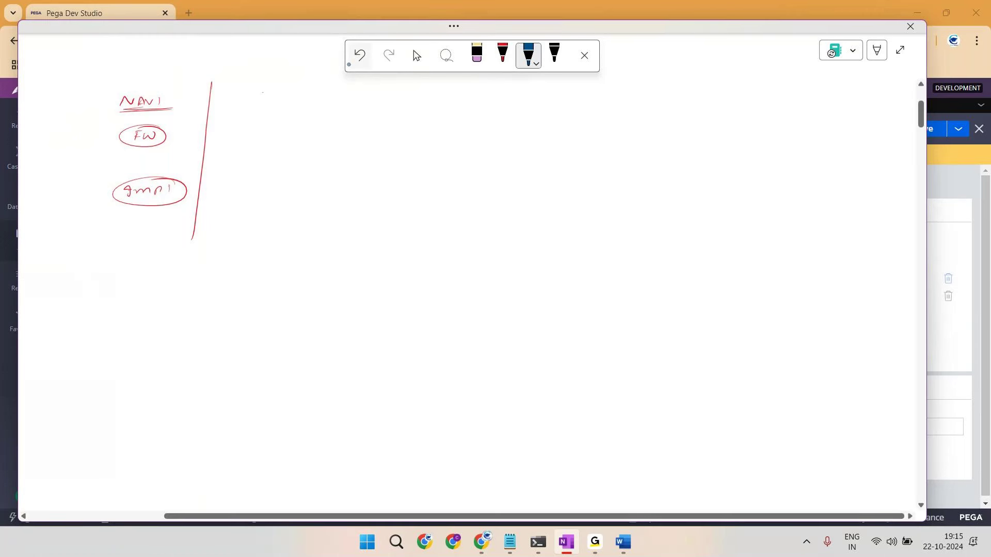
pyautogui.moveTo(263, 93)
pyautogui.mouseDown()
pyautogui.moveTo(279, 163)
pyautogui.moveTo(282, 99)
pyautogui.moveTo(268, 92)
pyautogui.mouseUp()
pyautogui.moveTo(265, 127); pyautogui.dragTo(292, 129)
pyautogui.moveTo(268, 181); pyautogui.dragTo(283, 182)
pyautogui.moveTo(289, 83)
pyautogui.mouseDown()
pyautogui.moveTo(232, 134)
pyautogui.moveTo(316, 155)
pyautogui.moveTo(292, 89)
pyautogui.moveTo(309, 154)
pyautogui.mouseUp()
pyautogui.moveTo(303, 100); pyautogui.dragTo(252, 163)
pyautogui.moveTo(147, 81)
pyautogui.mouseDown()
pyautogui.moveTo(86, 219)
pyautogui.moveTo(200, 134)
pyautogui.moveTo(104, 106)
pyautogui.mouseUp()
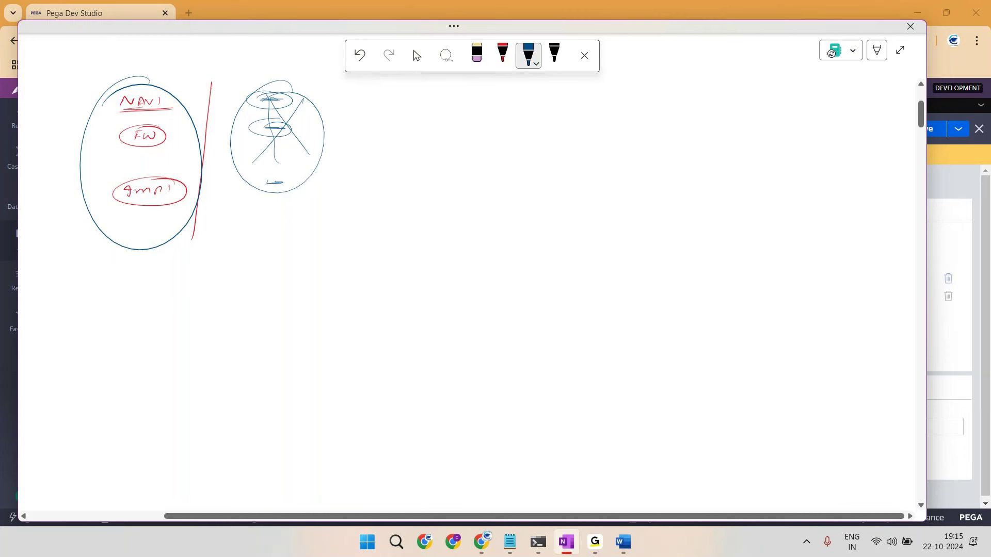
pyautogui.hotkey('ctrl', 'a')
# Step: Erase the old ink and, in blue, draw the Citi root connected to a circled F1 node
pyautogui.press('Delete')
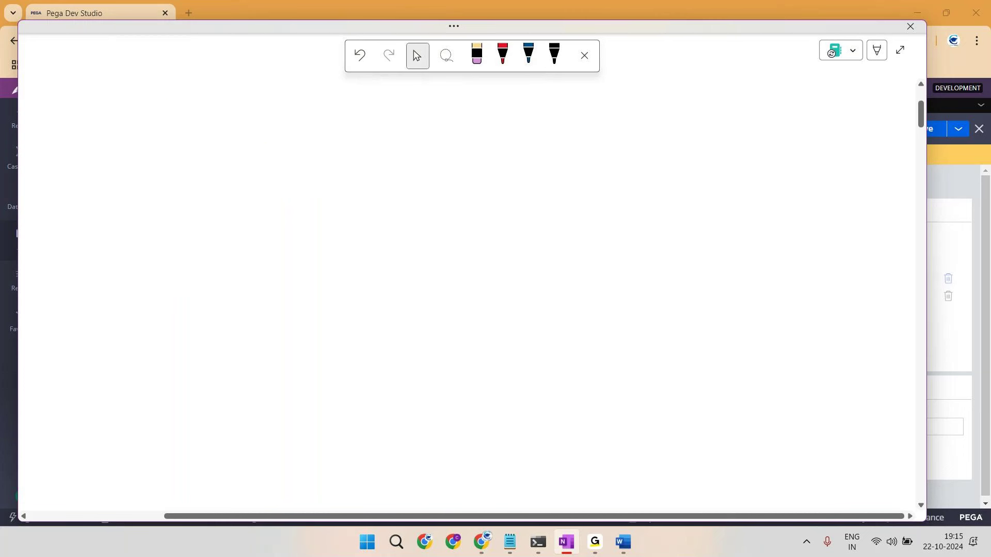
pyautogui.click(528, 53)
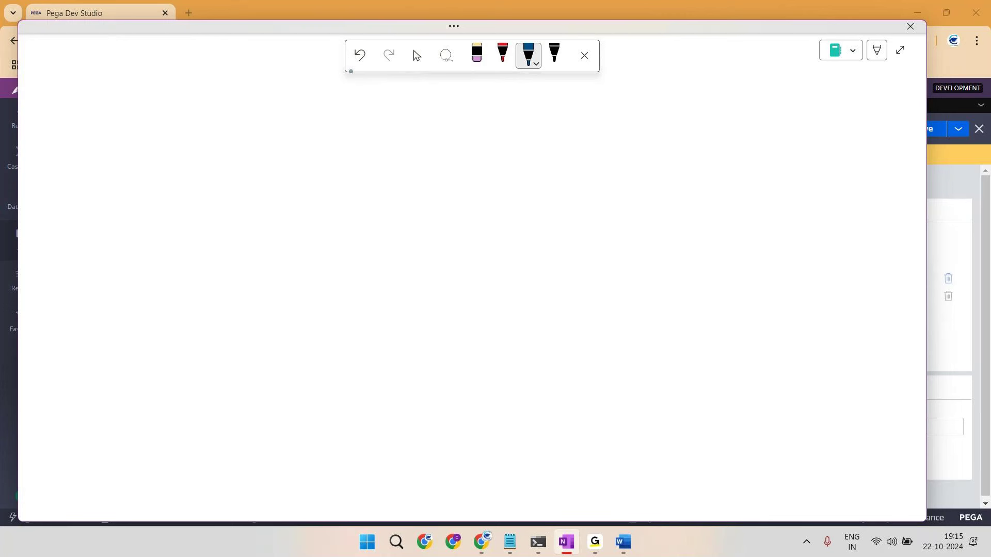
pyautogui.moveTo(433, 98); pyautogui.dragTo(432, 106)
pyautogui.moveTo(430, 100); pyautogui.dragTo(437, 105)
pyautogui.moveTo(434, 99)
pyautogui.mouseDown()
pyautogui.moveTo(445, 98)
pyautogui.moveTo(448, 114)
pyautogui.moveTo(420, 86)
pyautogui.mouseUp()
pyautogui.moveTo(438, 118)
pyautogui.mouseDown()
pyautogui.moveTo(434, 150)
pyautogui.moveTo(443, 149)
pyautogui.mouseUp()
pyautogui.moveTo(428, 132)
pyautogui.mouseDown()
pyautogui.moveTo(456, 135)
pyautogui.moveTo(395, 184)
pyautogui.moveTo(392, 193)
pyautogui.moveTo(411, 194)
pyautogui.mouseUp()
# Step: Add circled F2 and F3 under F1, with leaves I1, I2 under F2 and I3, I4 under F3
pyautogui.moveTo(404, 176)
pyautogui.mouseDown()
pyautogui.moveTo(413, 202)
pyautogui.moveTo(398, 173)
pyautogui.mouseUp()
pyautogui.moveTo(457, 153)
pyautogui.mouseDown()
pyautogui.moveTo(482, 194)
pyautogui.moveTo(507, 201)
pyautogui.moveTo(497, 176)
pyautogui.mouseUp()
pyautogui.moveTo(383, 201)
pyautogui.mouseDown()
pyautogui.moveTo(358, 228)
pyautogui.moveTo(361, 237)
pyautogui.mouseUp()
pyautogui.moveTo(356, 239); pyautogui.dragTo(365, 247)
pyautogui.moveTo(360, 227)
pyautogui.mouseDown()
pyautogui.moveTo(361, 261)
pyautogui.moveTo(360, 227)
pyautogui.mouseUp()
pyautogui.moveTo(410, 207); pyautogui.dragTo(413, 250)
pyautogui.moveTo(421, 246)
pyautogui.mouseDown()
pyautogui.moveTo(428, 253)
pyautogui.moveTo(428, 231)
pyautogui.mouseUp()
pyautogui.moveTo(500, 208); pyautogui.dragTo(489, 237)
pyautogui.moveTo(487, 240); pyautogui.dragTo(494, 238)
pyautogui.moveTo(490, 240); pyautogui.dragTo(503, 254)
pyautogui.moveTo(498, 229); pyautogui.dragTo(548, 232)
pyautogui.moveTo(545, 234)
pyautogui.mouseDown()
pyautogui.moveTo(561, 243)
pyautogui.moveTo(550, 217)
pyautogui.mouseUp()
# Step: Switch to red ink, draw a request box left of I1, and circle F2 and I1
pyautogui.click(502, 53)
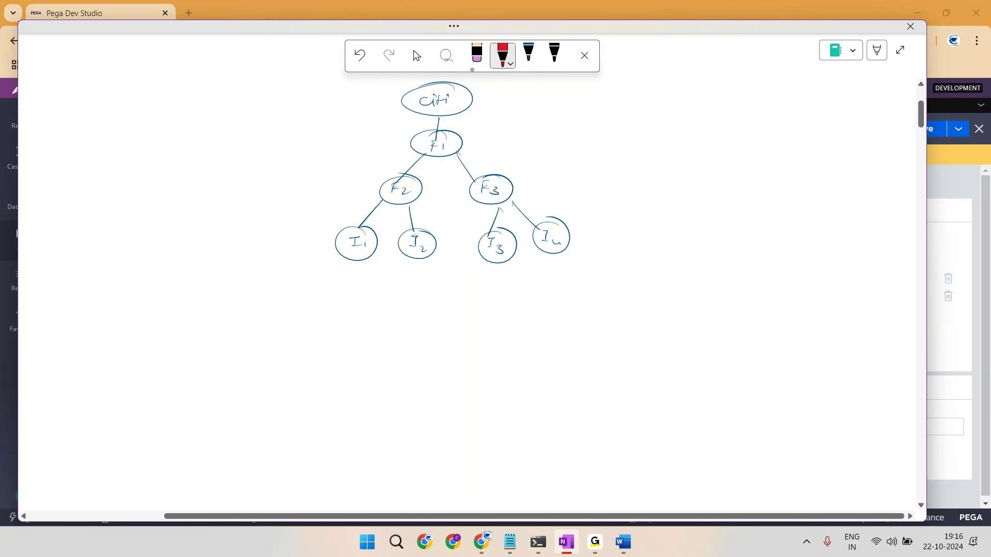
pyautogui.moveTo(290, 254); pyautogui.dragTo(317, 247)
pyautogui.moveTo(313, 245)
pyautogui.mouseDown()
pyautogui.moveTo(312, 254)
pyautogui.moveTo(361, 227)
pyautogui.mouseUp()
pyautogui.moveTo(211, 248)
pyautogui.mouseDown()
pyautogui.moveTo(245, 268)
pyautogui.moveTo(201, 248)
pyautogui.moveTo(239, 263)
pyautogui.mouseUp()
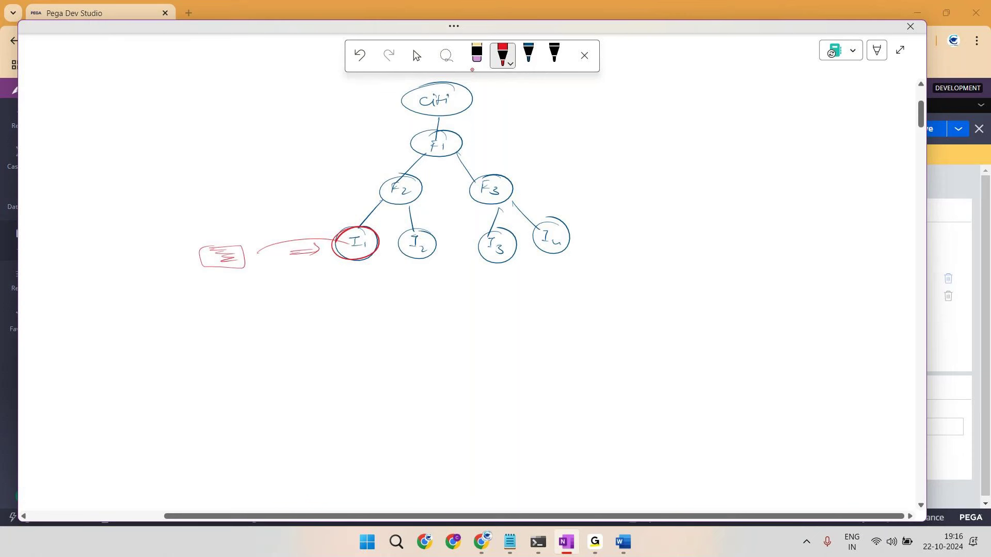
pyautogui.moveTo(402, 176)
pyautogui.mouseDown()
pyautogui.moveTo(386, 199)
pyautogui.moveTo(405, 176)
pyautogui.mouseUp()
pyautogui.moveTo(343, 229)
pyautogui.mouseDown()
pyautogui.moveTo(379, 235)
pyautogui.moveTo(341, 231)
pyautogui.mouseUp()
# Step: Add red question marks beside F2 and F1, a curve from I1 to F2, and an x by F1
pyautogui.click(363, 195)
pyautogui.click(361, 208)
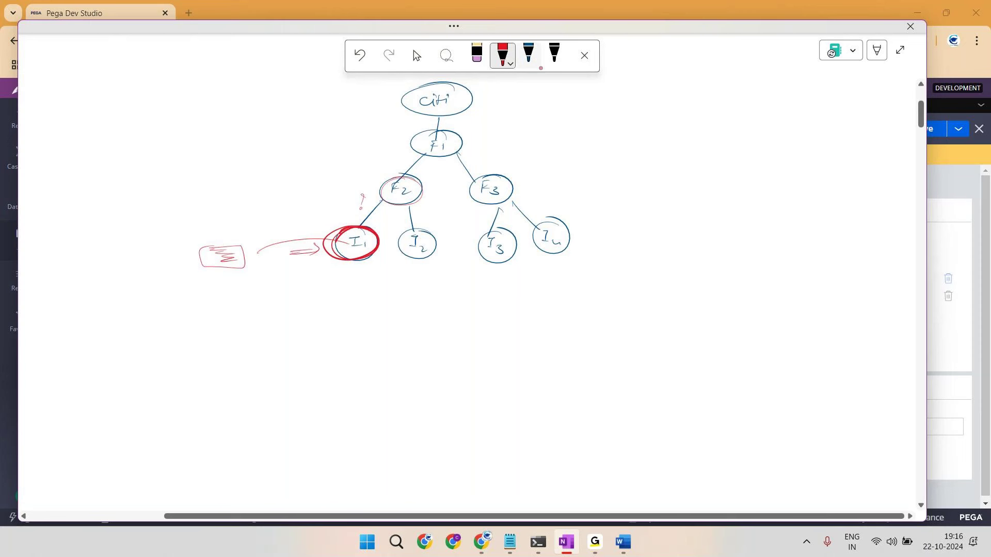
pyautogui.moveTo(396, 139); pyautogui.dragTo(398, 146)
pyautogui.click(397, 150)
pyautogui.moveTo(350, 223)
pyautogui.mouseDown()
pyautogui.moveTo(402, 199)
pyautogui.moveTo(451, 109)
pyautogui.mouseUp()
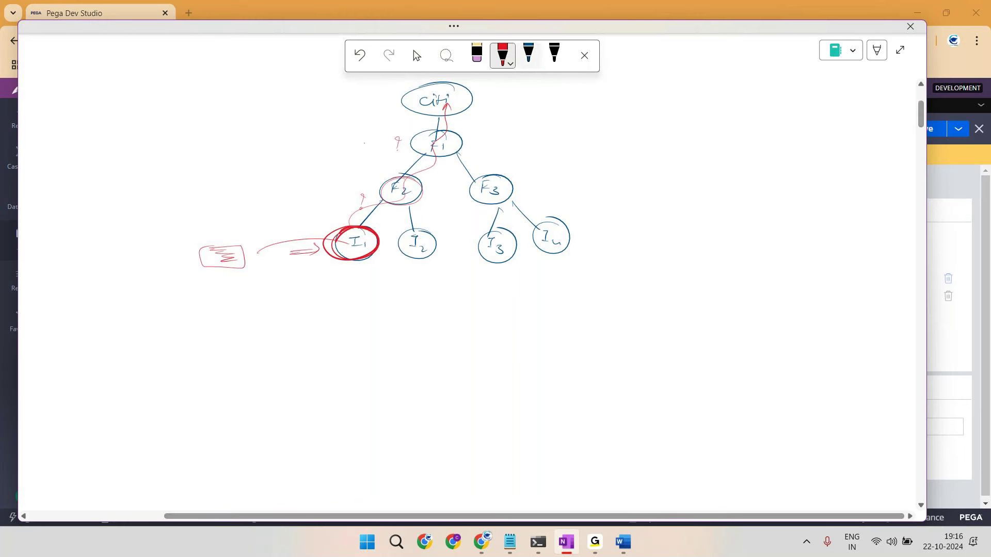
pyautogui.moveTo(362, 143); pyautogui.dragTo(369, 150)
pyautogui.moveTo(369, 143); pyautogui.dragTo(362, 149)
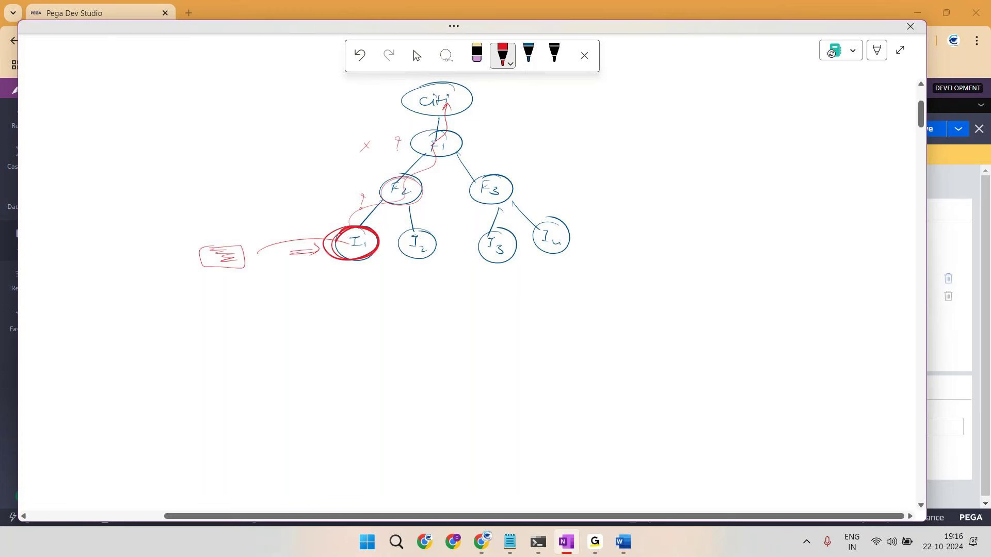
# Step: Draw the red path from I1 up through F2 to Citi, enclosing Citi, F1, F2, I1 and I2 in an ellipse
pyautogui.moveTo(339, 231)
pyautogui.mouseDown()
pyautogui.moveTo(359, 264)
pyautogui.moveTo(361, 225)
pyautogui.moveTo(384, 242)
pyautogui.moveTo(443, 98)
pyautogui.moveTo(415, 189)
pyautogui.moveTo(372, 175)
pyautogui.mouseUp()
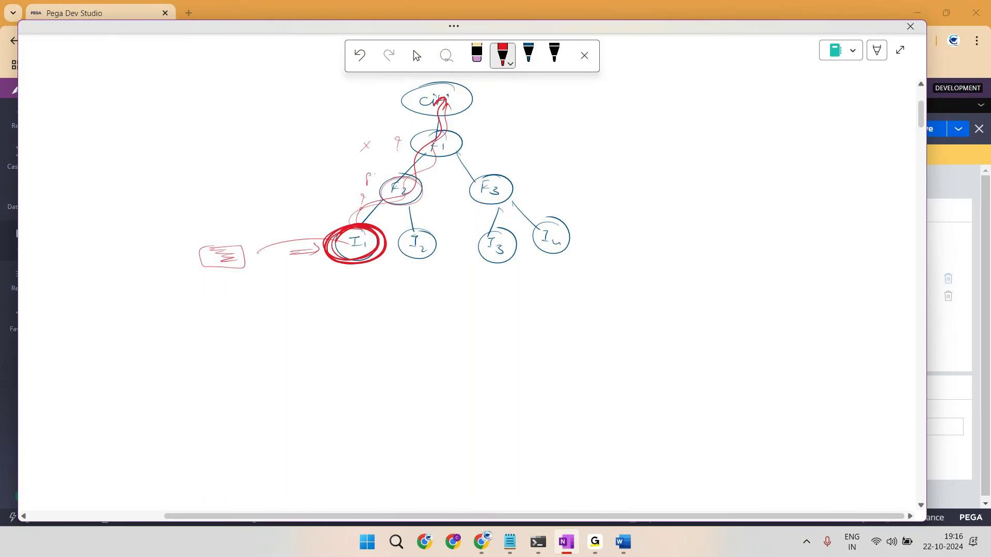
pyautogui.moveTo(418, 110); pyautogui.dragTo(374, 186)
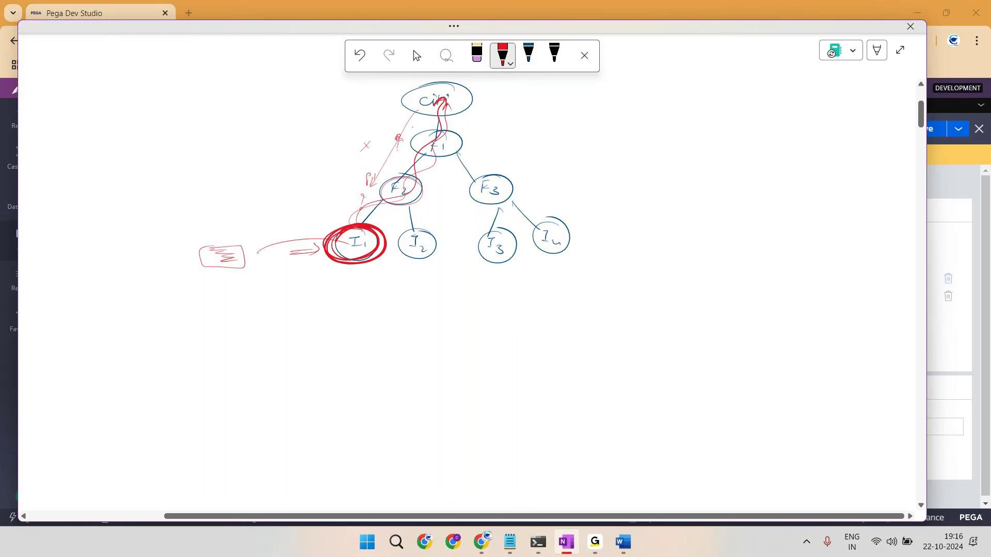
pyautogui.moveTo(443, 85)
pyautogui.mouseDown()
pyautogui.moveTo(364, 155)
pyautogui.moveTo(297, 243)
pyautogui.moveTo(385, 99)
pyautogui.mouseUp()
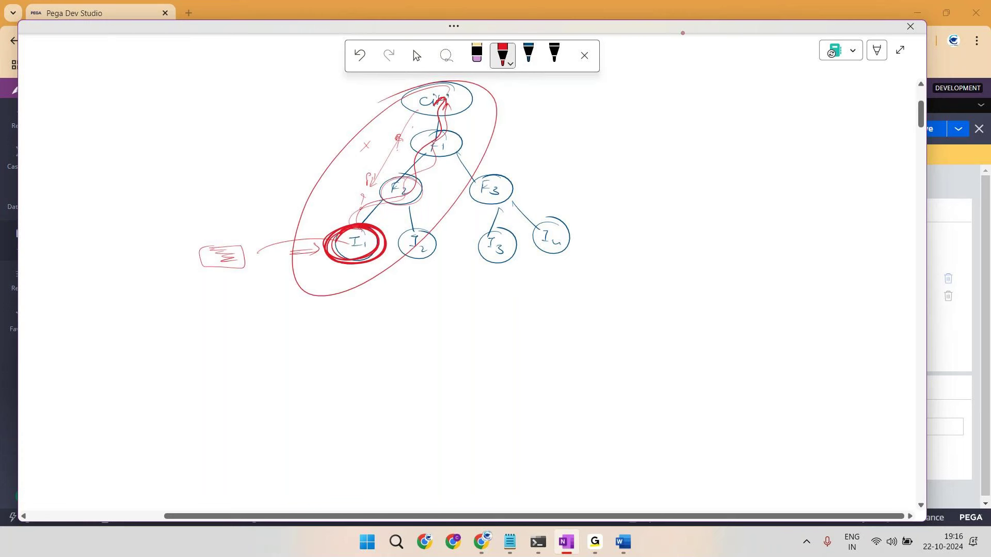
# Step: Add an arrow to a circled, underlined '3 ways' note, retrace the F1-to-Citi path, and close the sketch
pyautogui.moveTo(612, 97); pyautogui.dragTo(679, 102)
pyautogui.moveTo(696, 94)
pyautogui.mouseDown()
pyautogui.moveTo(742, 98)
pyautogui.moveTo(751, 111)
pyautogui.moveTo(722, 83)
pyautogui.moveTo(737, 81)
pyautogui.mouseUp()
pyautogui.moveTo(677, 120)
pyautogui.mouseDown()
pyautogui.moveTo(762, 118)
pyautogui.moveTo(731, 120)
pyautogui.mouseUp()
pyautogui.moveTo(331, 245); pyautogui.dragTo(362, 239)
pyautogui.moveTo(413, 158)
pyautogui.mouseDown()
pyautogui.moveTo(347, 242)
pyautogui.moveTo(430, 113)
pyautogui.moveTo(423, 101)
pyautogui.mouseUp()
pyautogui.moveTo(697, 118); pyautogui.dragTo(762, 122)
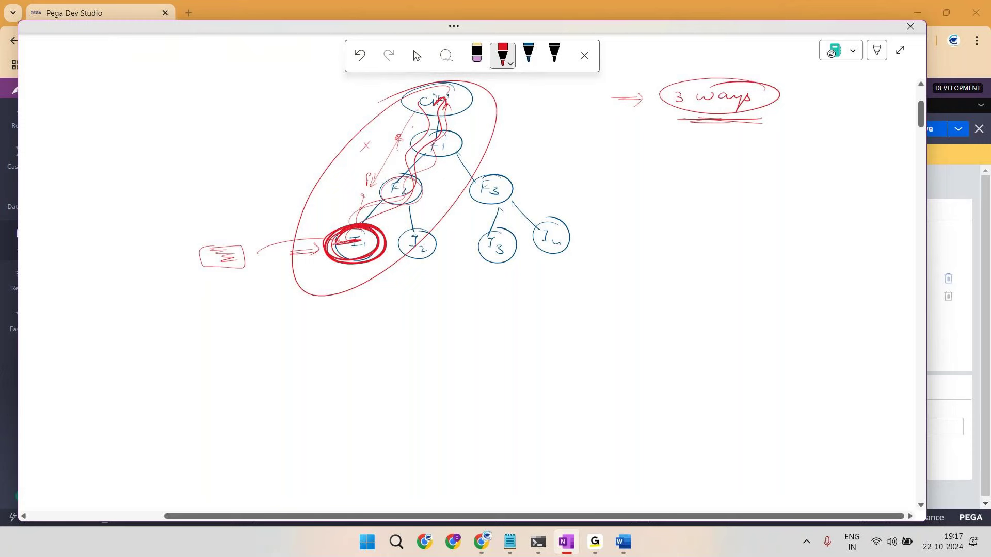
pyautogui.hotkey('alt', 'Tab')
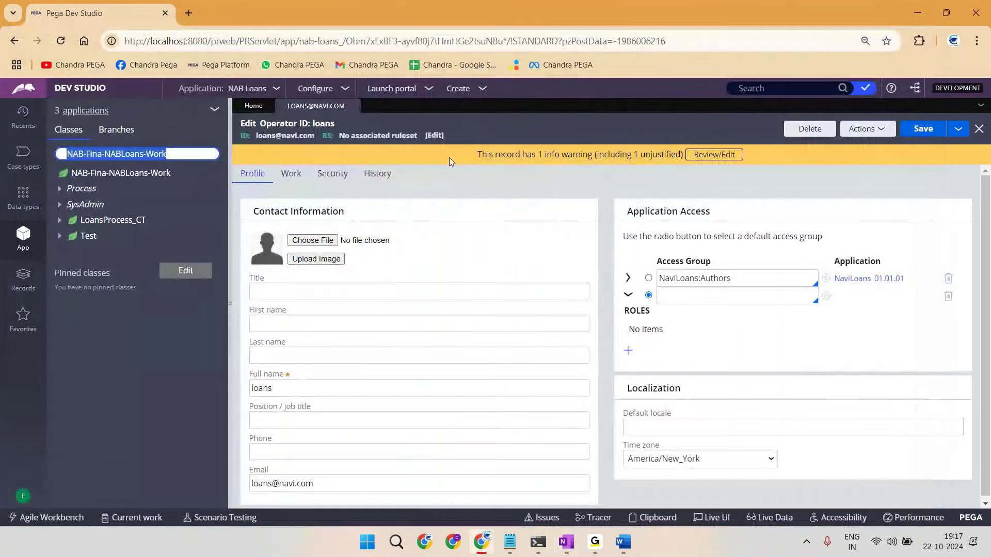
# Step: Close the operator record tab, discarding its unsaved changes
pyautogui.click(351, 106)
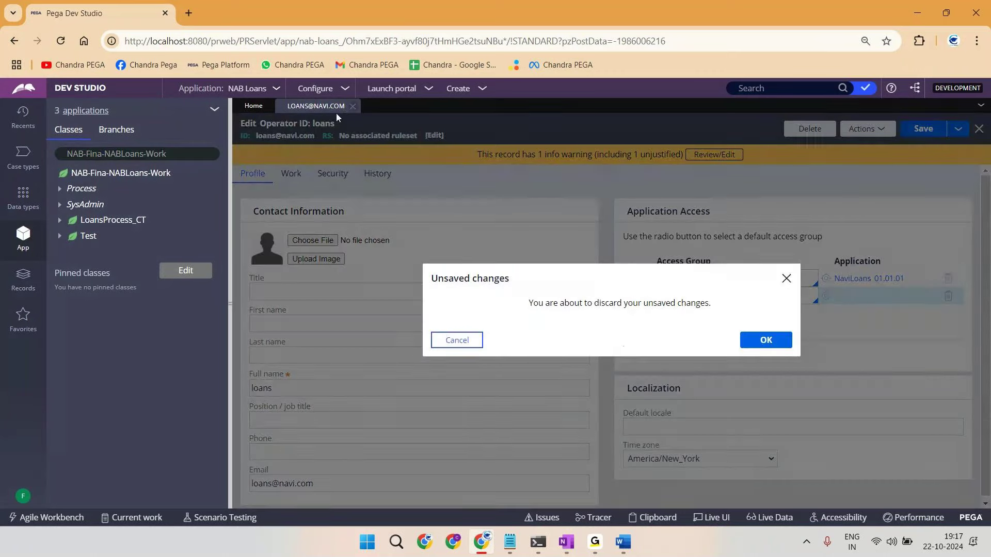
pyautogui.click(458, 338)
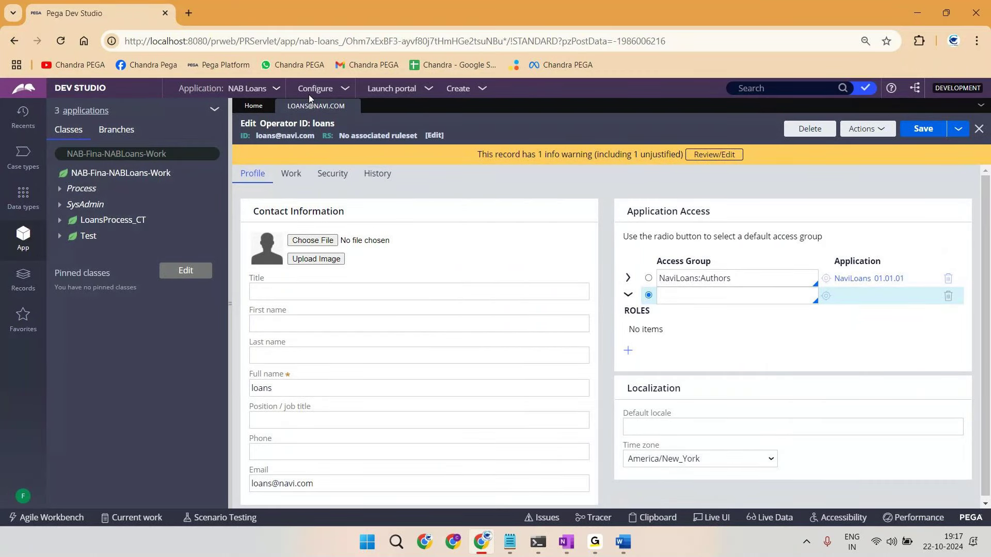
pyautogui.click(352, 106)
pyautogui.click(763, 339)
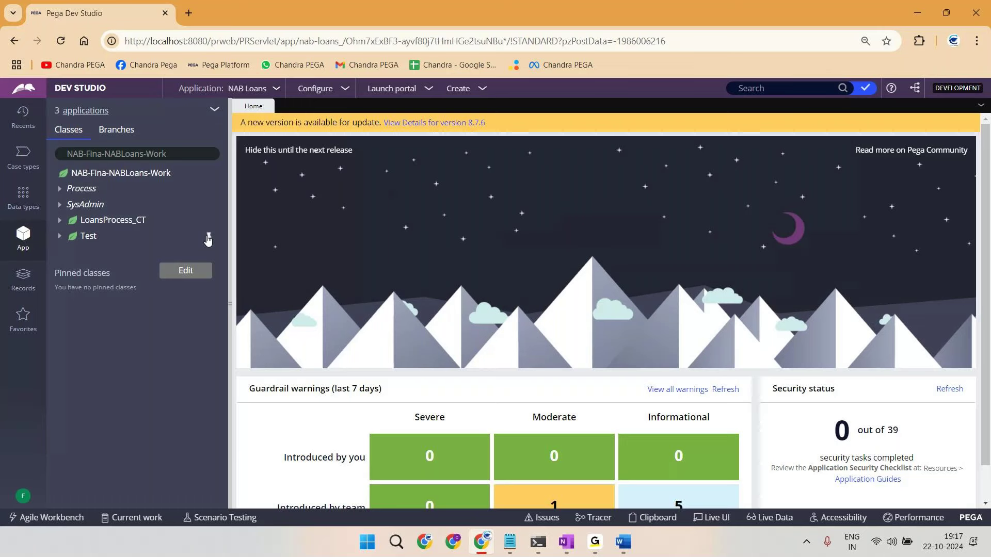
# Step: Open the NAB Loans application definition and point out its Built on applications section
pyautogui.click(276, 91)
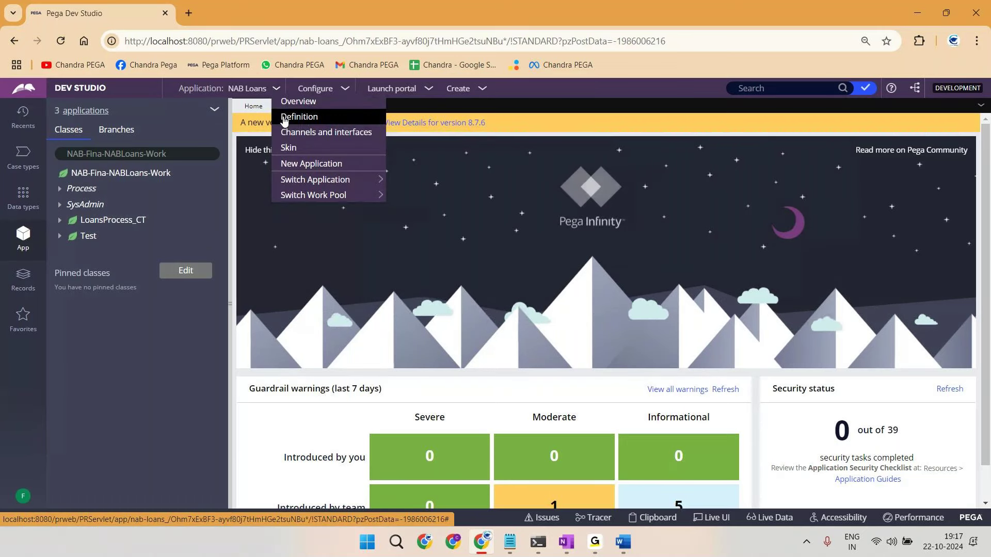
pyautogui.click(292, 118)
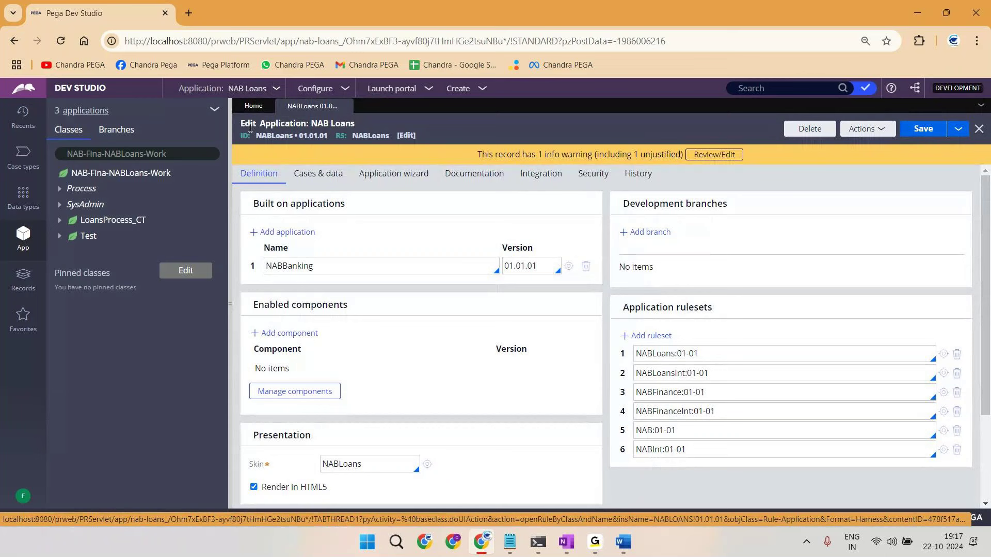
pyautogui.moveTo(249, 203); pyautogui.dragTo(317, 269)
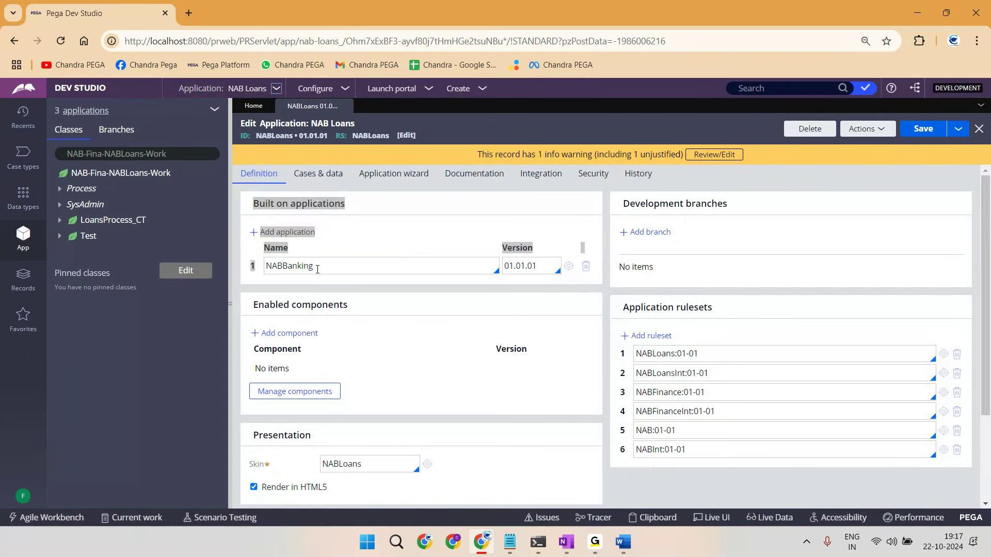
pyautogui.click(320, 267)
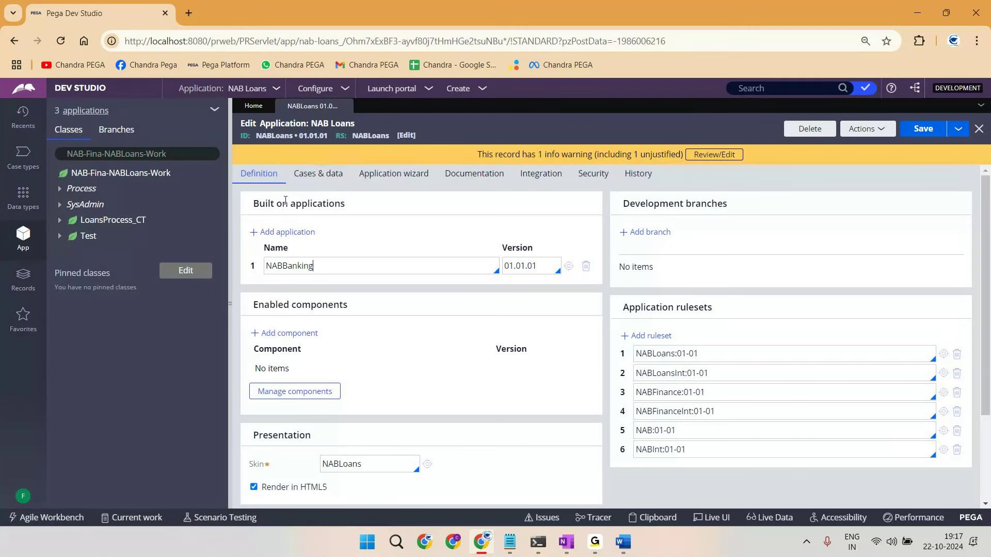
# Step: Highlight the NABLoans application ID and the NABBanking built-on application name
pyautogui.doubleClick(274, 135)
pyautogui.click(290, 268)
pyautogui.doubleClick(291, 269)
pyautogui.hotkey('ctrl', 'c')
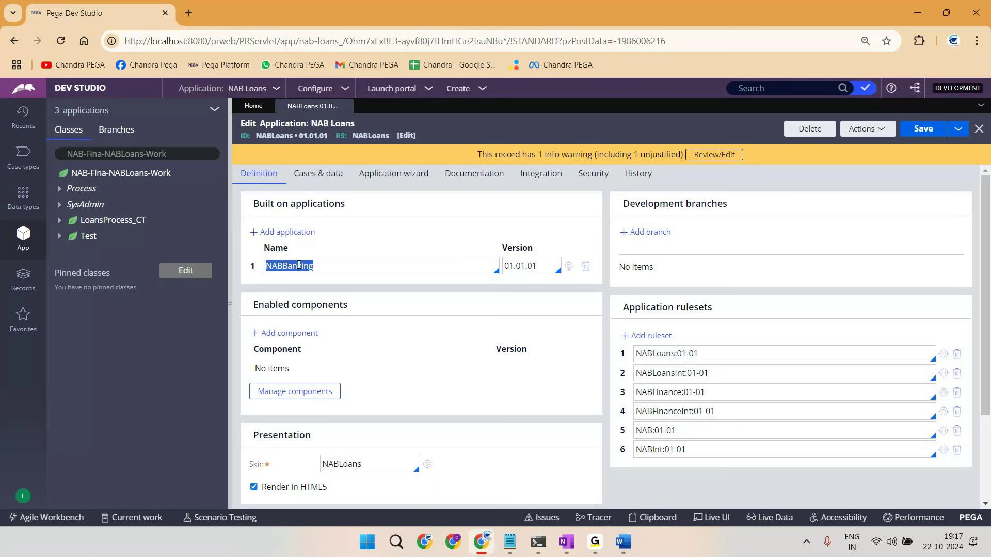
pyautogui.doubleClick(274, 137)
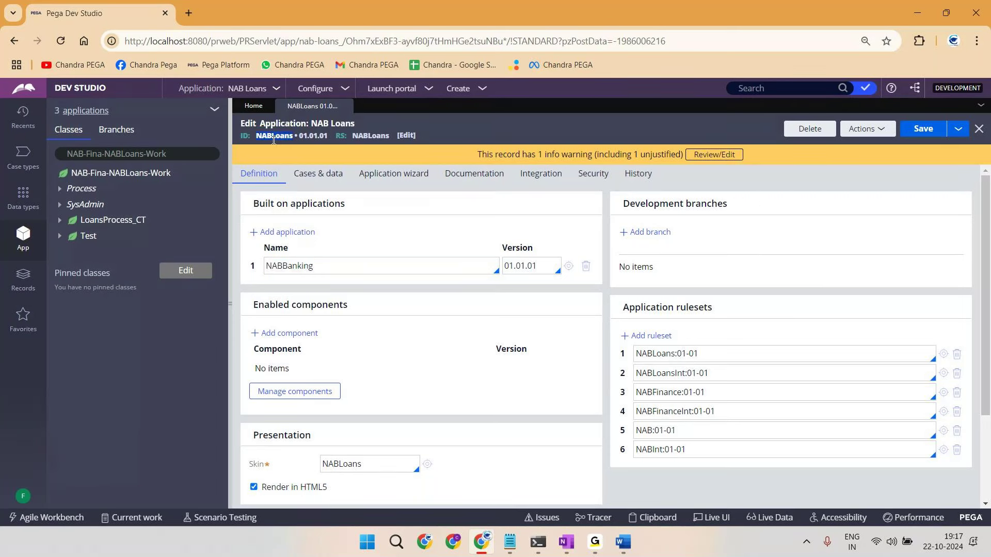
pyautogui.doubleClick(292, 267)
# Step: Overwrite the built-on name with 'ABC', then restore it to NABBanking
pyautogui.write('ABC')
pyautogui.doubleClick(262, 137)
pyautogui.click(305, 272)
pyautogui.hotkey('ctrl', 'a')
pyautogui.hotkey('ctrl', 'v')
pyautogui.hotkey('alt', 'Tab')
# Step: Handwrite a circled red 'Navi' label next to F2 and close the ink overlay
pyautogui.moveTo(335, 193)
pyautogui.mouseDown()
pyautogui.moveTo(368, 182)
pyautogui.moveTo(361, 149)
pyautogui.mouseUp()
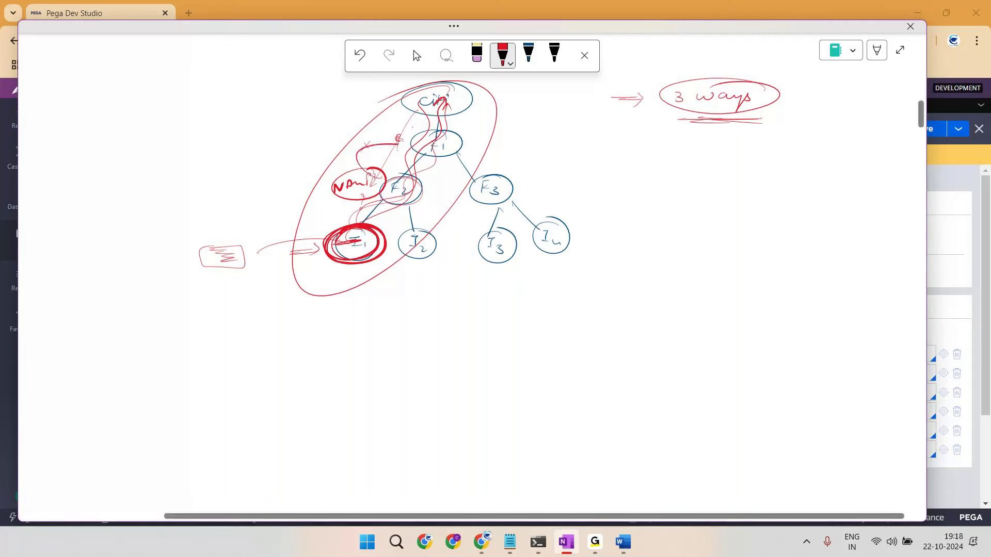
pyautogui.hotkey('alt', 'Tab')
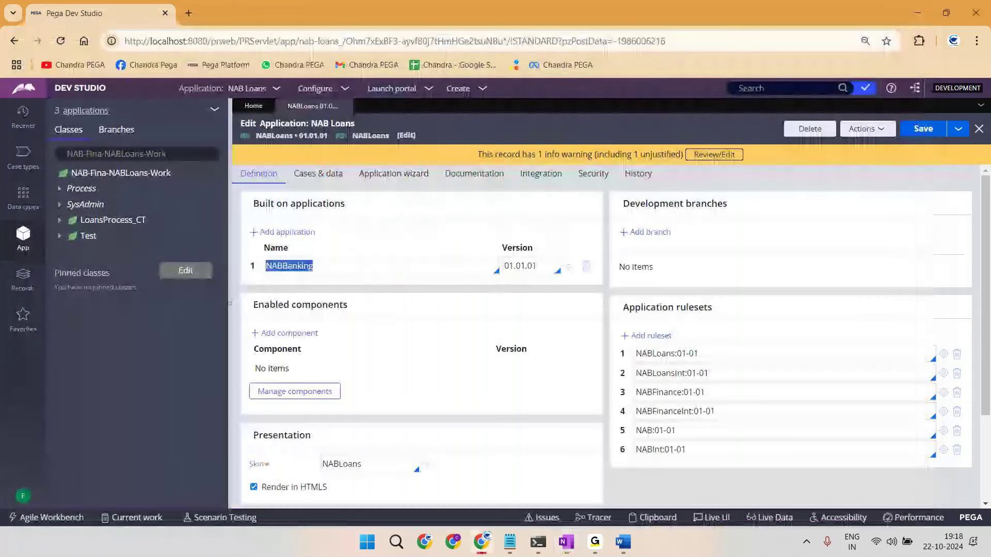
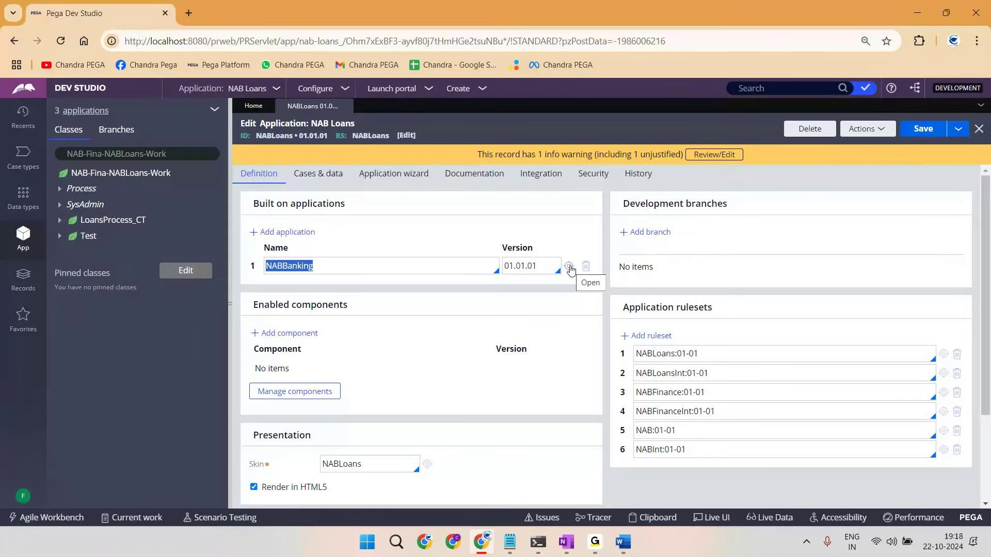
# Step: Open the NABBanking built-on application, showing NAB Banking Frame work built on Theme-Cosmos 04.01
pyautogui.click(570, 267)
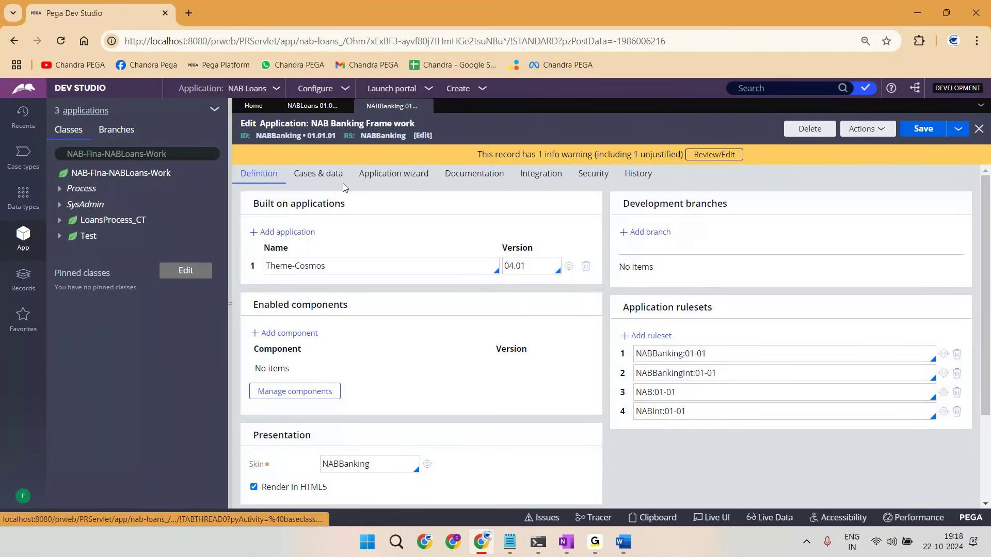
pyautogui.doubleClick(288, 137)
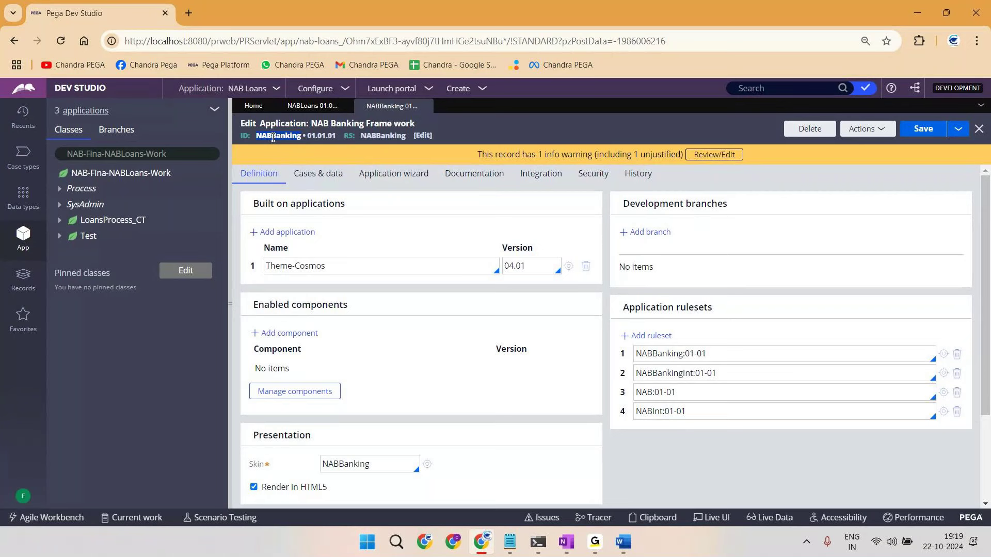
# Step: Replace the Theme-Cosmos built-on application name with NaviManiFW
pyautogui.tripleClick(331, 266)
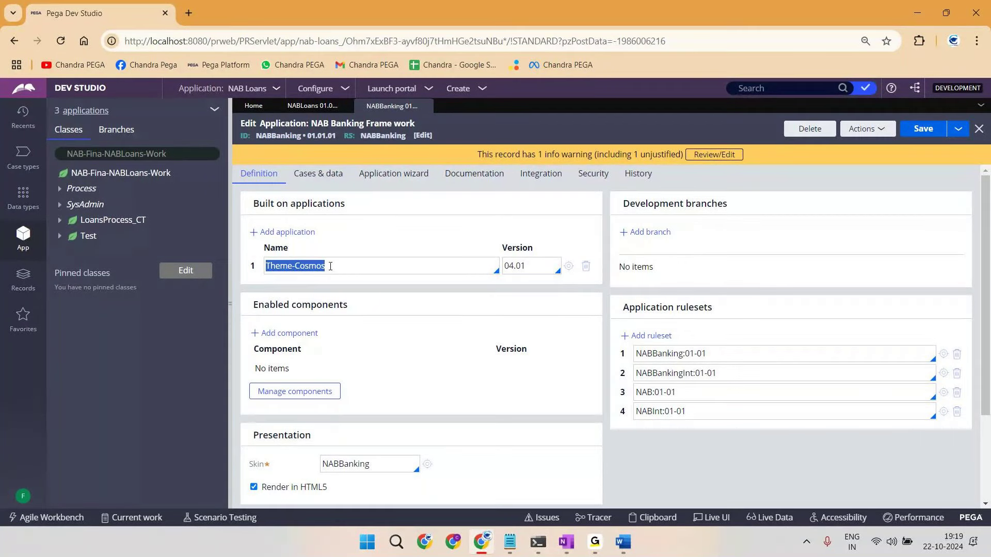
pyautogui.write('NaviManiF')
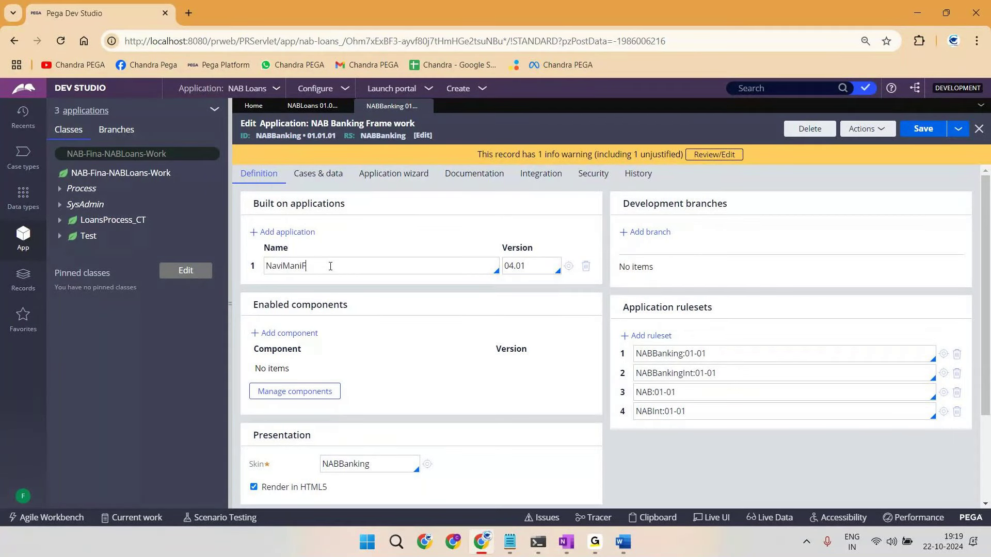
pyautogui.write('W')
pyautogui.doubleClick(267, 136)
pyautogui.doubleClick(286, 265)
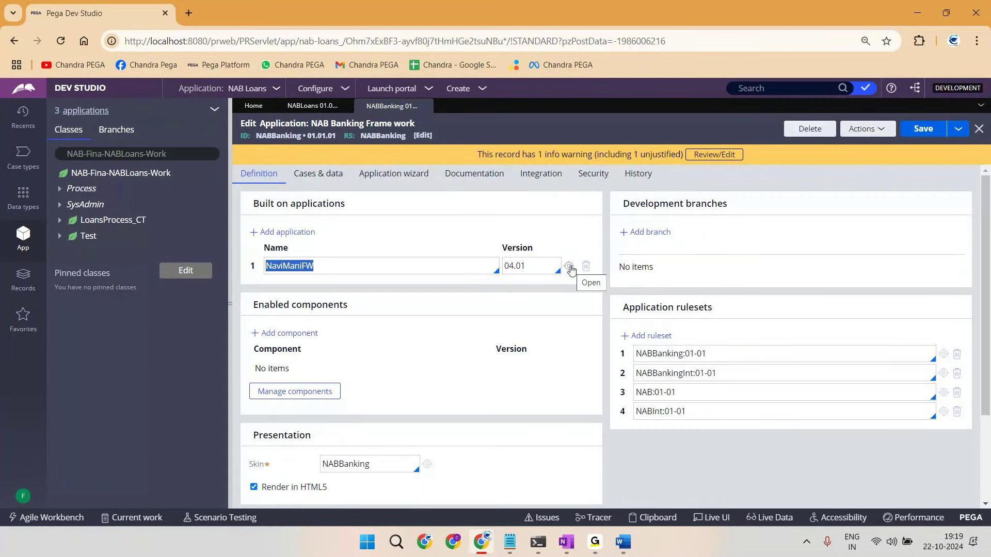
# Step: Refresh the record to discard the NaviManiFW edit, restoring Theme-Cosmos 04.01
pyautogui.click(878, 130)
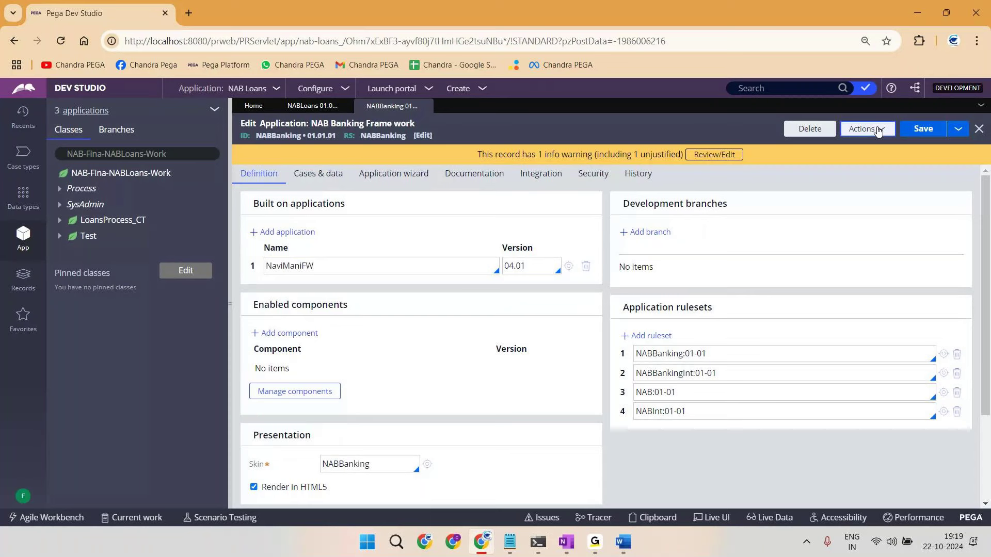
pyautogui.click(878, 130)
pyautogui.click(814, 144)
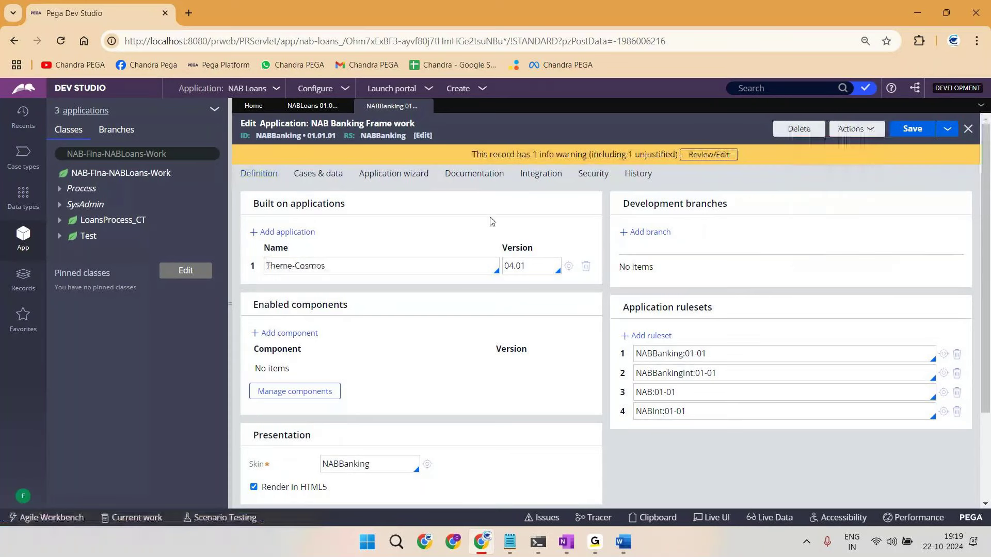
pyautogui.doubleClick(268, 135)
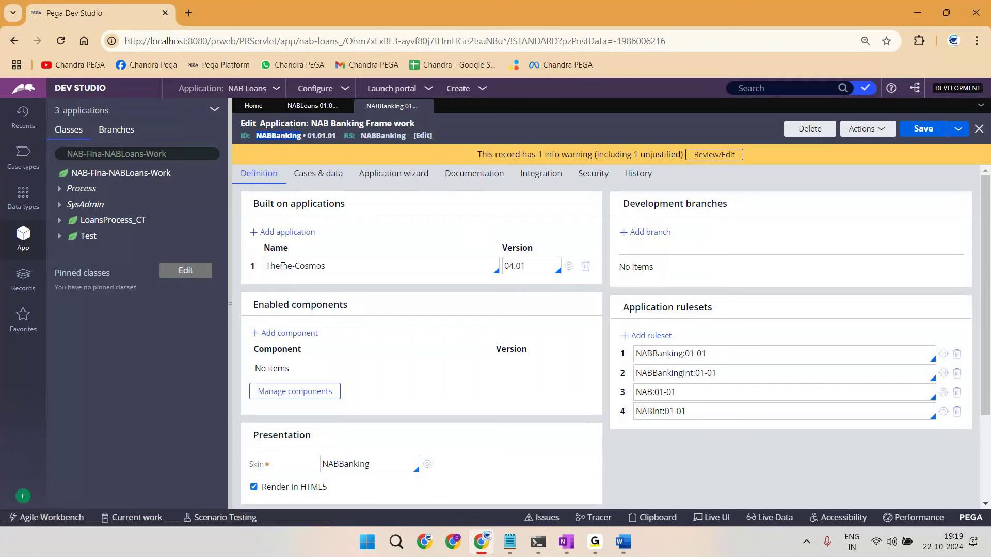
pyautogui.tripleClick(283, 267)
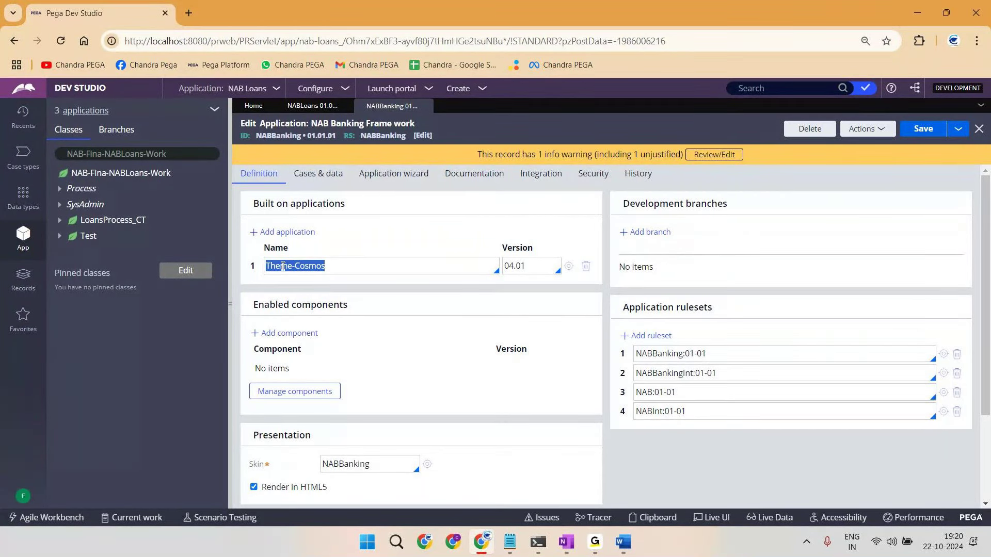
# Step: Dismiss the red-ink drawing canvas and open the Theme-Cosmos 04.01 application, Cosmos Rules
pyautogui.click(570, 548)
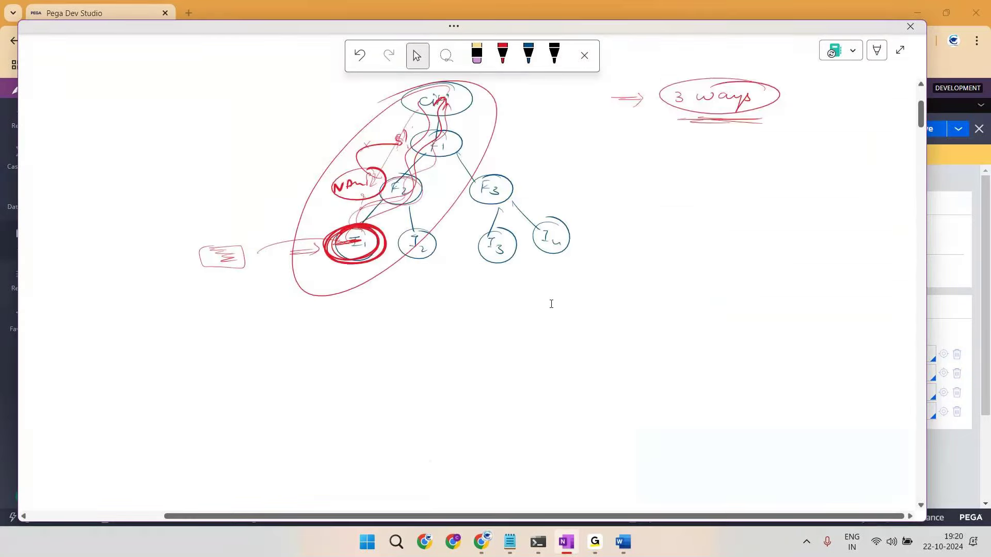
pyautogui.click(501, 55)
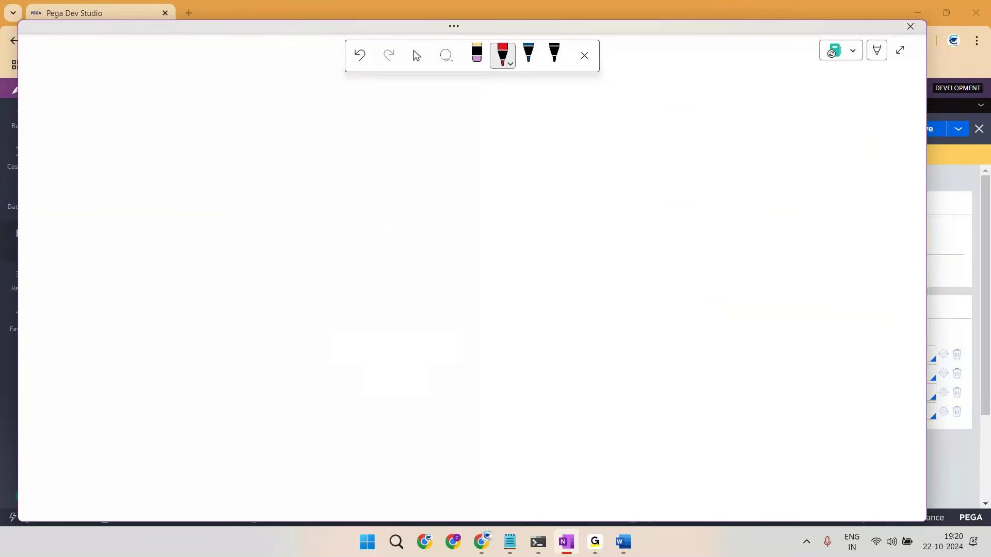
pyautogui.hotkey('alt', 'Tab')
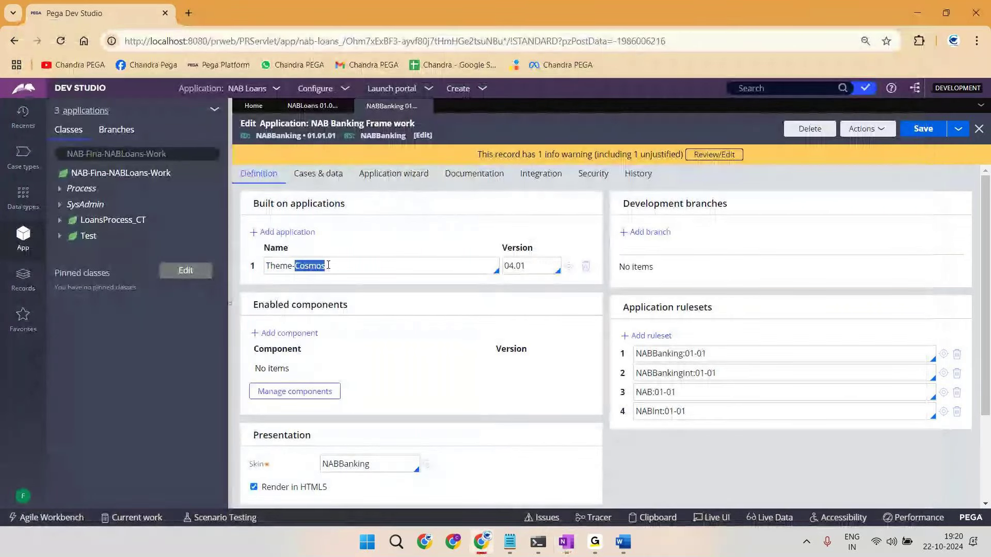
pyautogui.tripleClick(328, 265)
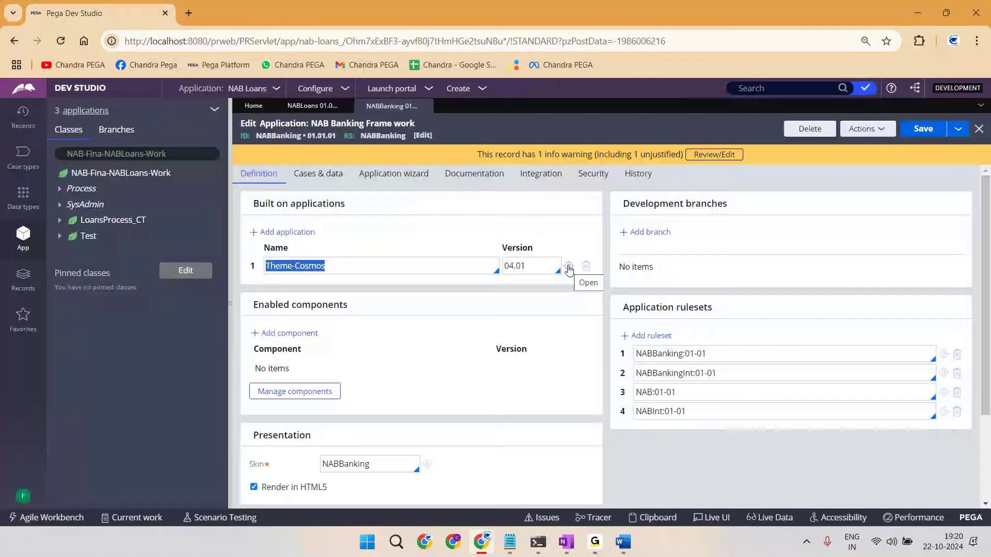
pyautogui.click(568, 267)
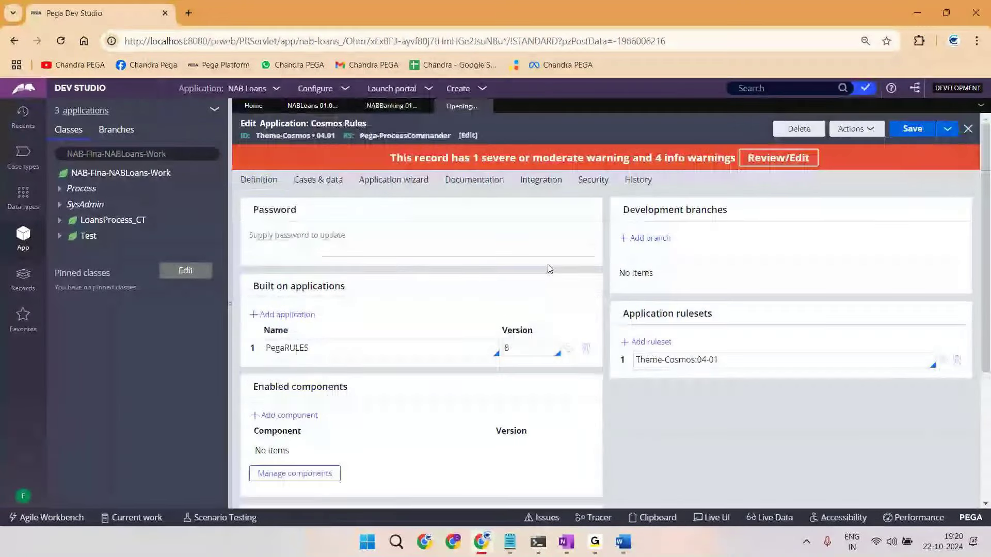
# Step: Open the PegaRULES 8 built-on application to show the Pega Platform record
pyautogui.doubleClick(288, 348)
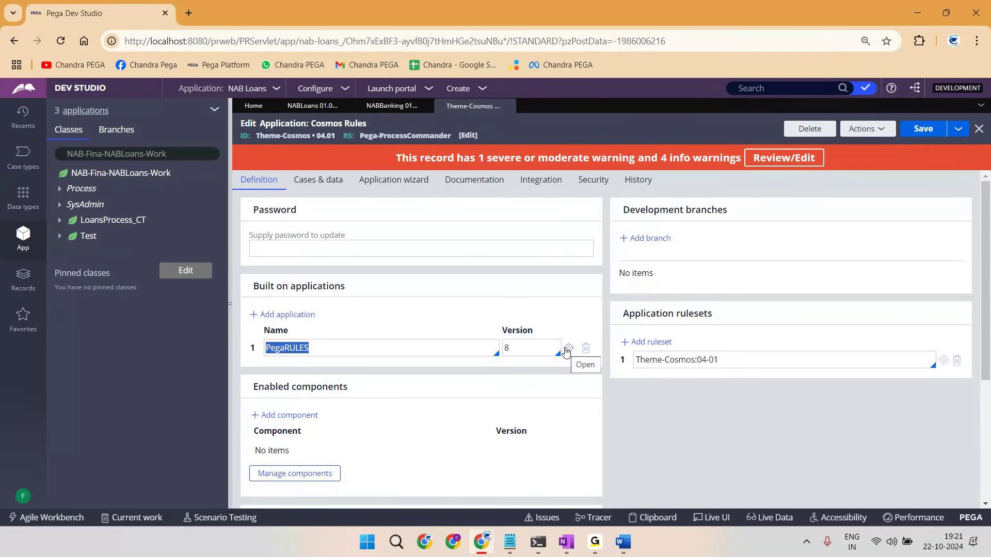
pyautogui.click(567, 349)
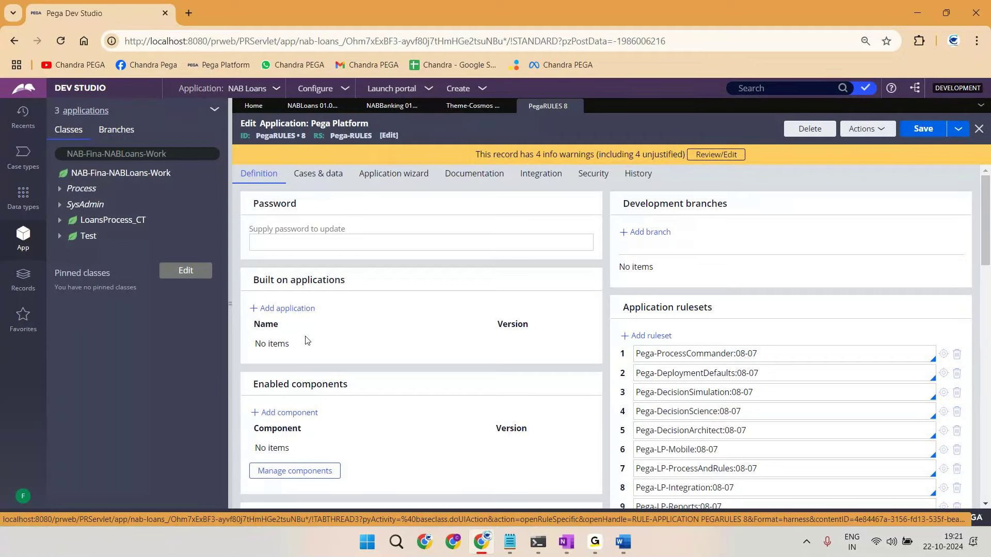
pyautogui.hotkey('alt', 'Tab')
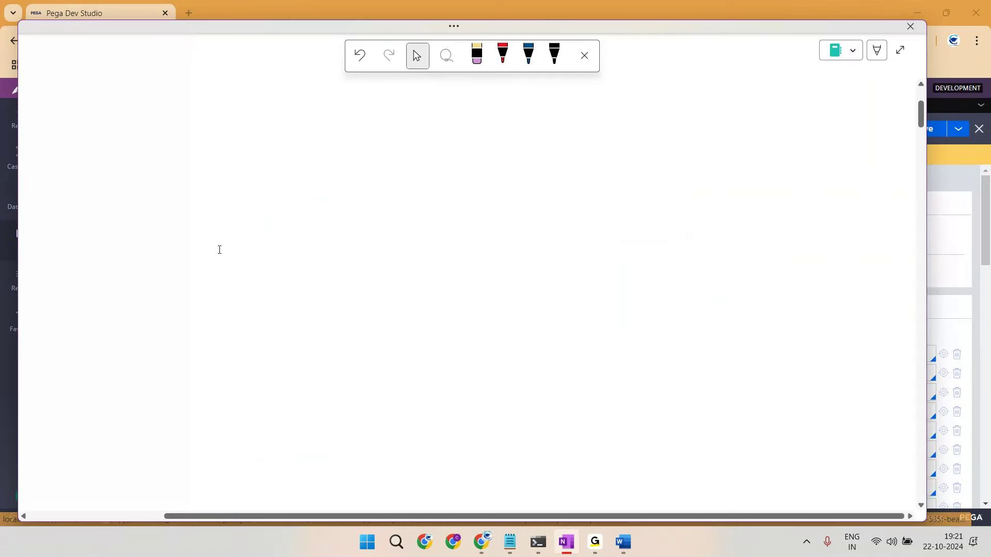
pyautogui.hotkey('alt', 'Tab')
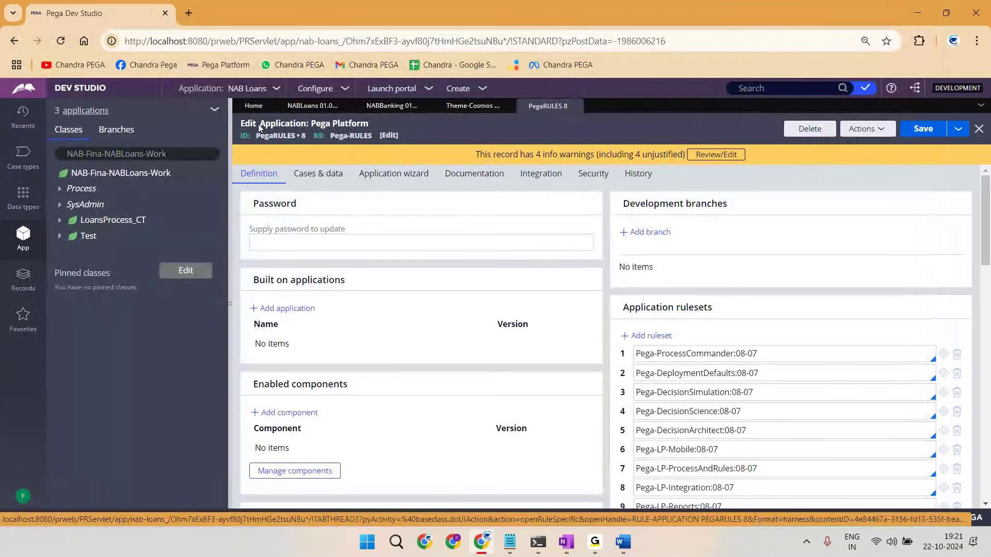
pyautogui.moveTo(259, 121); pyautogui.dragTo(439, 141)
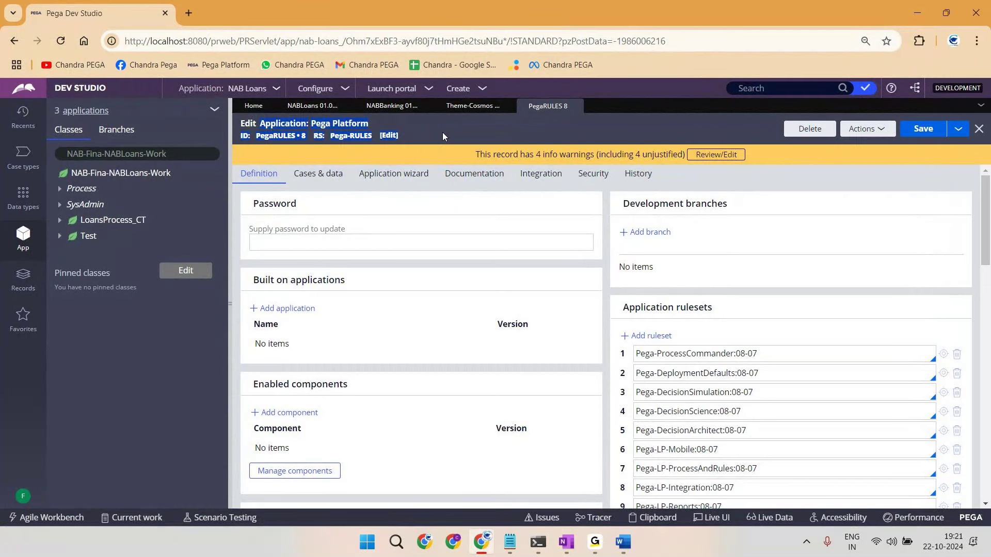
# Step: Sketch 'pegaplat' in red with three labelled branches beneath it
pyautogui.hotkey('alt', 'Tab')
pyautogui.moveTo(532, 104)
pyautogui.mouseDown()
pyautogui.moveTo(536, 88)
pyautogui.moveTo(547, 106)
pyautogui.mouseUp()
pyautogui.moveTo(562, 93); pyautogui.dragTo(574, 88)
pyautogui.moveTo(579, 81); pyautogui.dragTo(591, 93)
pyautogui.moveTo(595, 82)
pyautogui.mouseDown()
pyautogui.moveTo(597, 94)
pyautogui.moveTo(620, 81)
pyautogui.mouseUp()
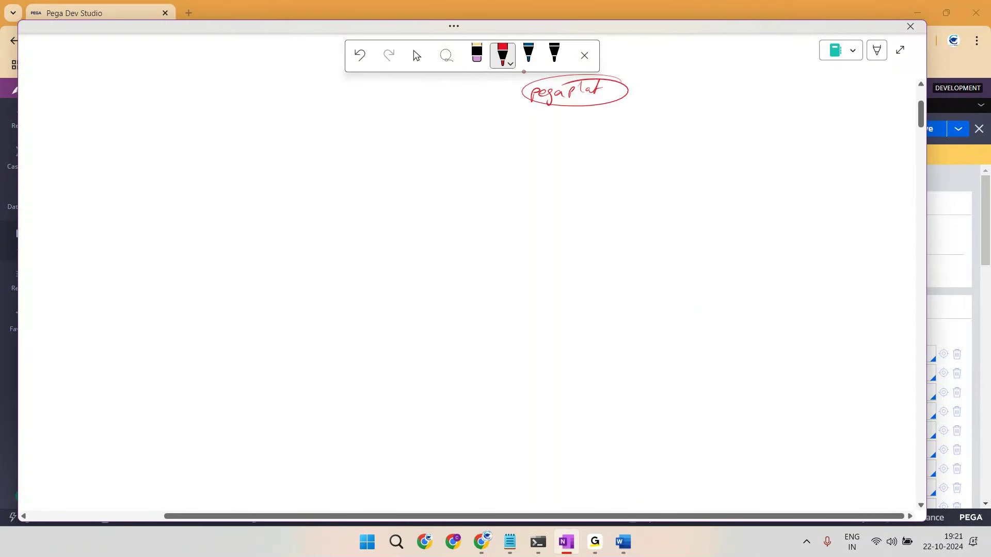
pyautogui.moveTo(547, 106); pyautogui.dragTo(520, 137)
pyautogui.moveTo(570, 107); pyautogui.dragTo(572, 143)
pyautogui.moveTo(600, 104); pyautogui.dragTo(638, 139)
pyautogui.moveTo(499, 145); pyautogui.dragTo(512, 153)
pyautogui.moveTo(518, 150); pyautogui.dragTo(563, 155)
pyautogui.moveTo(568, 148); pyautogui.dragTo(583, 152)
pyautogui.moveTo(593, 148); pyautogui.dragTo(642, 151)
pyautogui.moveTo(649, 150); pyautogui.dragTo(653, 150)
pyautogui.moveTo(665, 153); pyautogui.dragTo(669, 147)
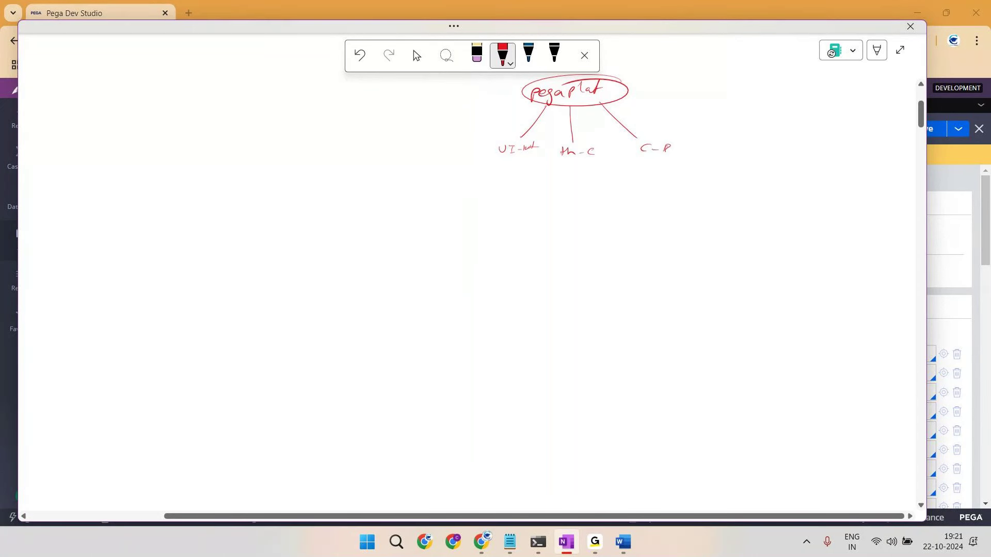
# Step: Draw the chain below th-c down through framework node F2 to an application node
pyautogui.moveTo(574, 143)
pyautogui.mouseDown()
pyautogui.moveTo(557, 161)
pyautogui.moveTo(572, 143)
pyautogui.moveTo(574, 190)
pyautogui.mouseUp()
pyautogui.moveTo(571, 185)
pyautogui.mouseDown()
pyautogui.moveTo(580, 186)
pyautogui.moveTo(569, 202)
pyautogui.mouseUp()
pyautogui.moveTo(569, 195)
pyautogui.mouseDown()
pyautogui.moveTo(578, 202)
pyautogui.moveTo(572, 186)
pyautogui.moveTo(568, 244)
pyautogui.moveTo(588, 247)
pyautogui.mouseUp()
pyautogui.moveTo(576, 197)
pyautogui.mouseDown()
pyautogui.moveTo(597, 206)
pyautogui.moveTo(574, 235)
pyautogui.moveTo(568, 300)
pyautogui.mouseUp()
pyautogui.moveTo(568, 304); pyautogui.dragTo(567, 311)
pyautogui.moveTo(538, 380); pyautogui.dragTo(573, 378)
pyautogui.moveTo(577, 366)
pyautogui.mouseDown()
pyautogui.moveTo(594, 392)
pyautogui.moveTo(568, 339)
pyautogui.moveTo(586, 309)
pyautogui.moveTo(568, 299)
pyautogui.moveTo(597, 185)
pyautogui.moveTo(586, 135)
pyautogui.moveTo(554, 79)
pyautogui.mouseUp()
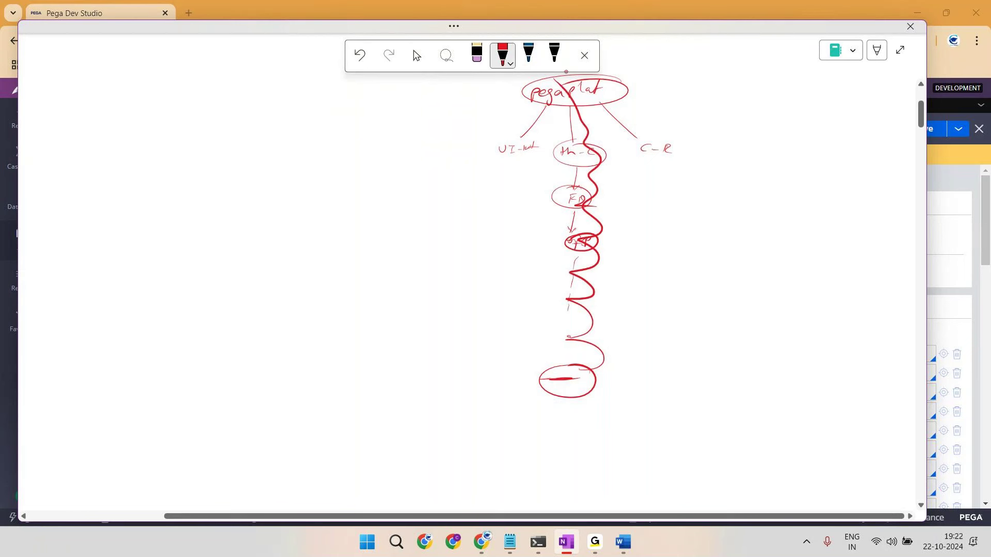
# Step: Cross out the side branches and trace inheritance paths up from two application circles
pyautogui.moveTo(512, 161); pyautogui.dragTo(519, 170)
pyautogui.moveTo(519, 162); pyautogui.dragTo(511, 170)
pyautogui.moveTo(649, 158); pyautogui.dragTo(655, 165)
pyautogui.moveTo(655, 158); pyautogui.dragTo(649, 166)
pyautogui.moveTo(505, 196); pyautogui.dragTo(505, 205)
pyautogui.moveTo(497, 228); pyautogui.dragTo(498, 268)
pyautogui.moveTo(497, 260); pyautogui.dragTo(494, 310)
pyautogui.moveTo(488, 372)
pyautogui.mouseDown()
pyautogui.moveTo(491, 399)
pyautogui.moveTo(483, 370)
pyautogui.mouseUp()
pyautogui.moveTo(474, 417)
pyautogui.mouseDown()
pyautogui.moveTo(480, 395)
pyautogui.moveTo(491, 401)
pyautogui.mouseUp()
pyautogui.moveTo(565, 417); pyautogui.dragTo(567, 396)
pyautogui.moveTo(562, 406)
pyautogui.mouseDown()
pyautogui.moveTo(568, 396)
pyautogui.moveTo(575, 408)
pyautogui.mouseUp()
pyautogui.moveTo(482, 370)
pyautogui.mouseDown()
pyautogui.moveTo(464, 402)
pyautogui.moveTo(488, 369)
pyautogui.mouseUp()
pyautogui.moveTo(470, 383)
pyautogui.mouseDown()
pyautogui.moveTo(504, 334)
pyautogui.moveTo(486, 281)
pyautogui.moveTo(520, 225)
pyautogui.mouseUp()
pyautogui.moveTo(598, 363); pyautogui.dragTo(605, 185)
pyautogui.moveTo(627, 225); pyautogui.dragTo(633, 247)
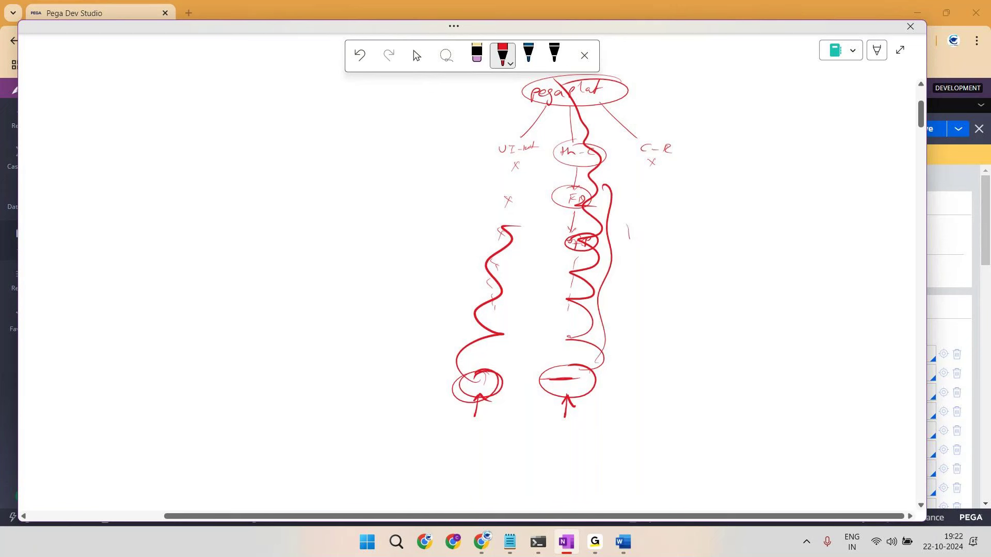
pyautogui.moveTo(480, 369); pyautogui.dragTo(508, 382)
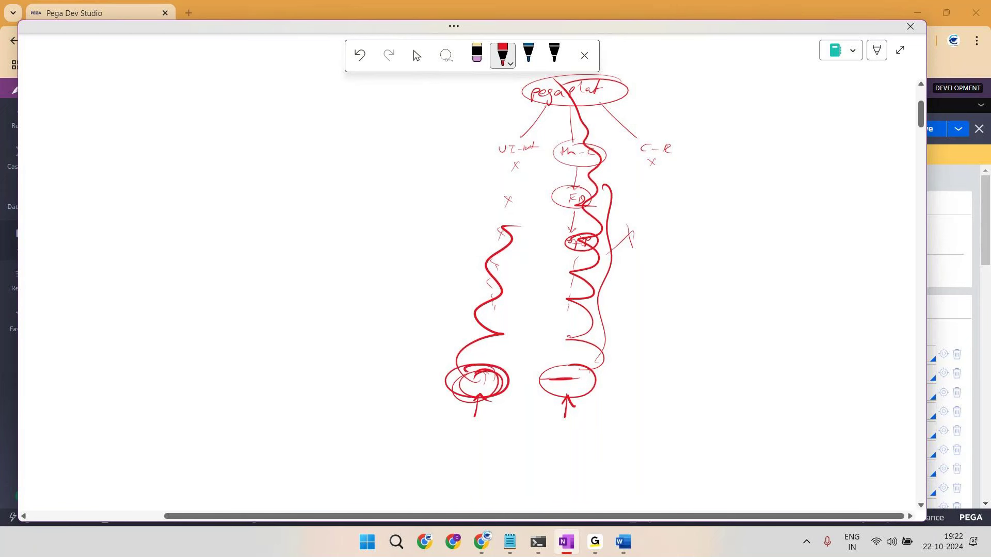
pyautogui.moveTo(459, 364)
pyautogui.mouseDown()
pyautogui.moveTo(501, 276)
pyautogui.moveTo(518, 145)
pyautogui.moveTo(537, 111)
pyautogui.mouseUp()
pyautogui.moveTo(465, 166)
pyautogui.mouseDown()
pyautogui.moveTo(480, 180)
pyautogui.moveTo(472, 171)
pyautogui.mouseUp()
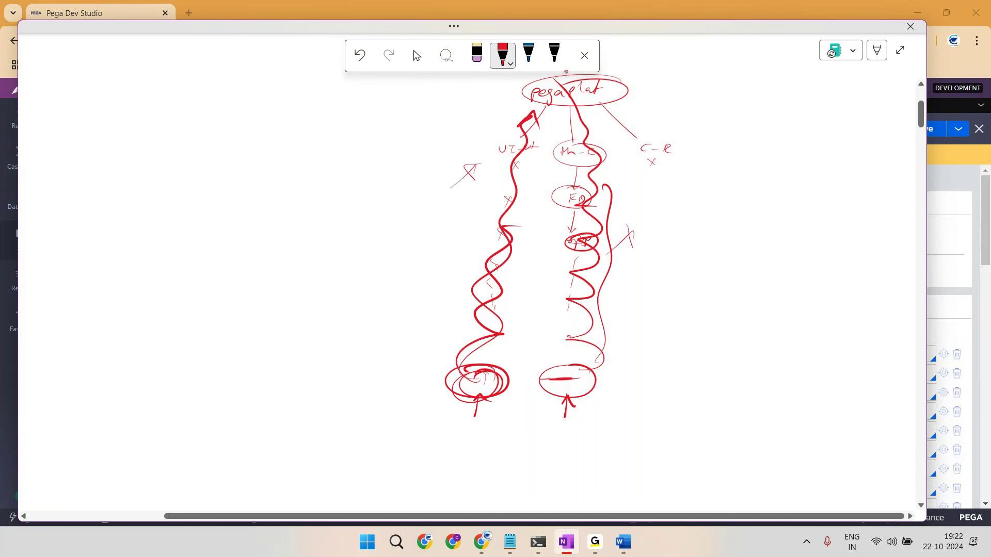
# Step: Start a numbered note on the right, then close the whiteboard canvas
pyautogui.moveTo(739, 87)
pyautogui.mouseDown()
pyautogui.moveTo(739, 95)
pyautogui.moveTo(747, 77)
pyautogui.moveTo(720, 79)
pyautogui.mouseUp()
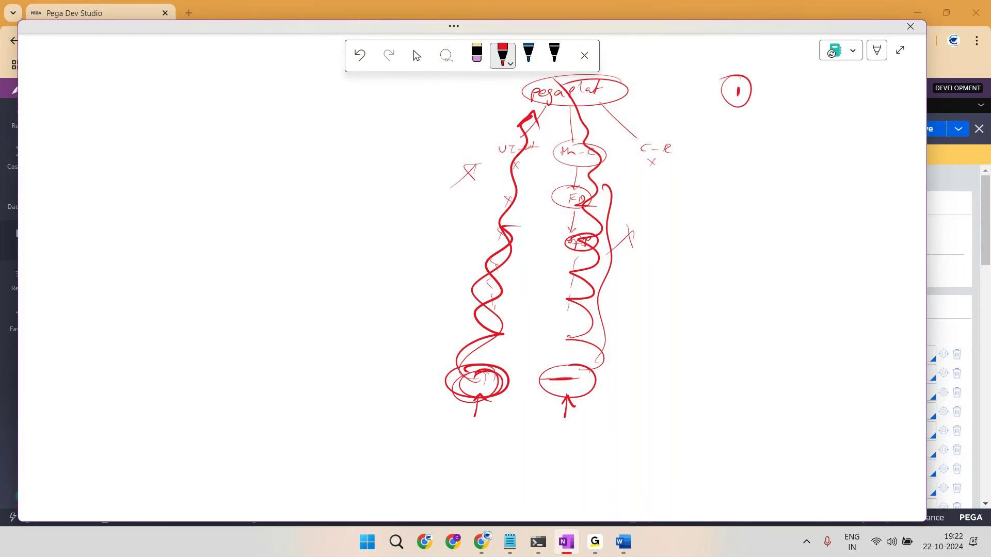
pyautogui.moveTo(731, 124)
pyautogui.mouseDown()
pyautogui.moveTo(744, 134)
pyautogui.moveTo(734, 119)
pyautogui.mouseUp()
pyautogui.click(956, 58)
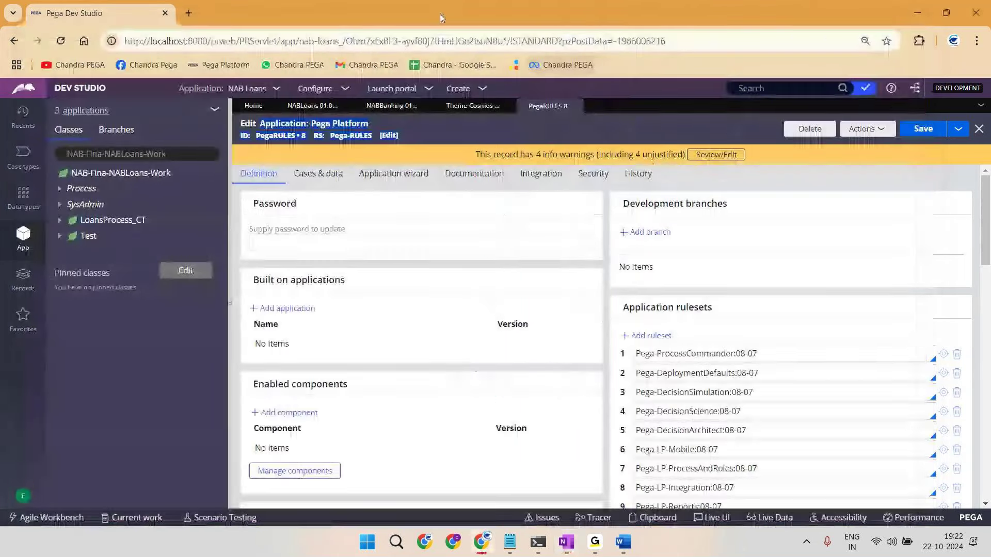
pyautogui.click(978, 111)
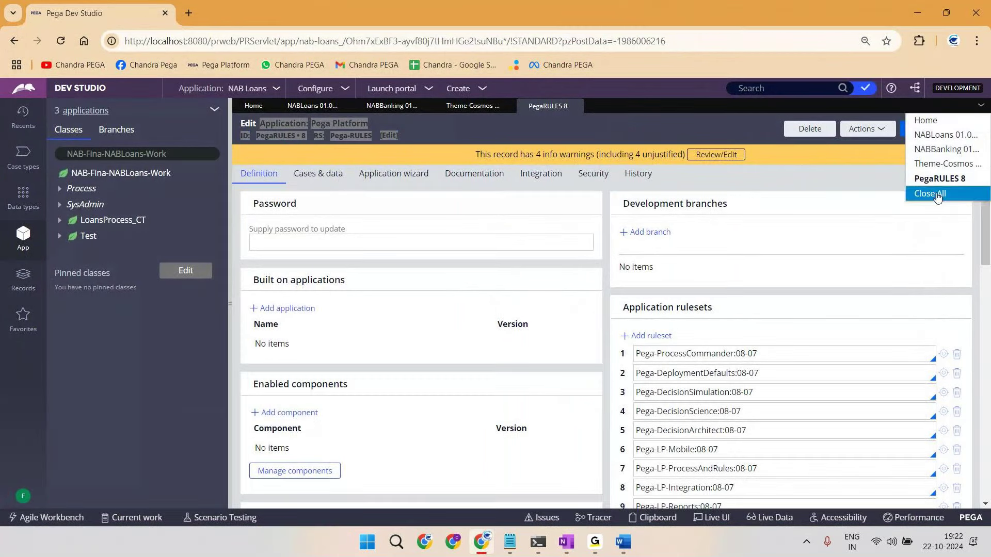
pyautogui.click(928, 196)
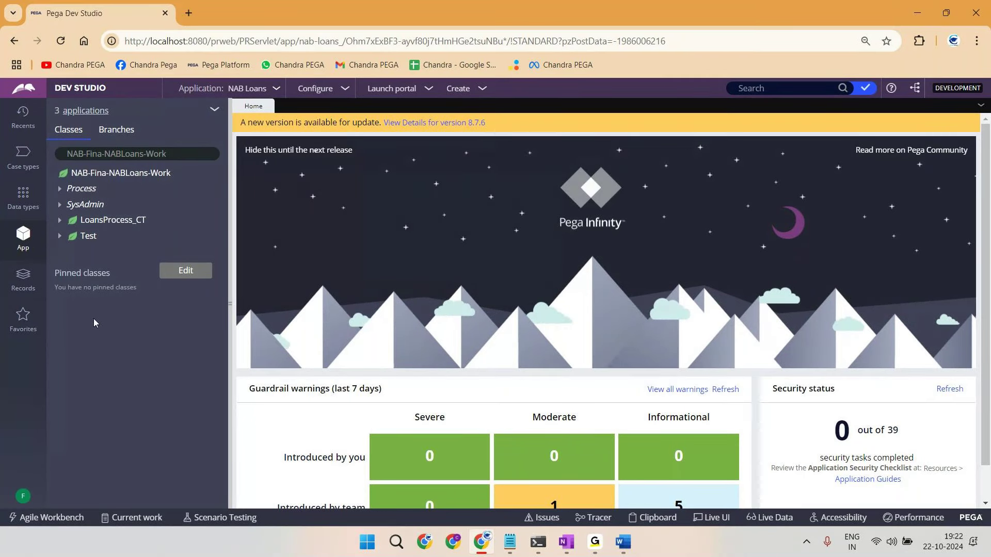
pyautogui.click(87, 116)
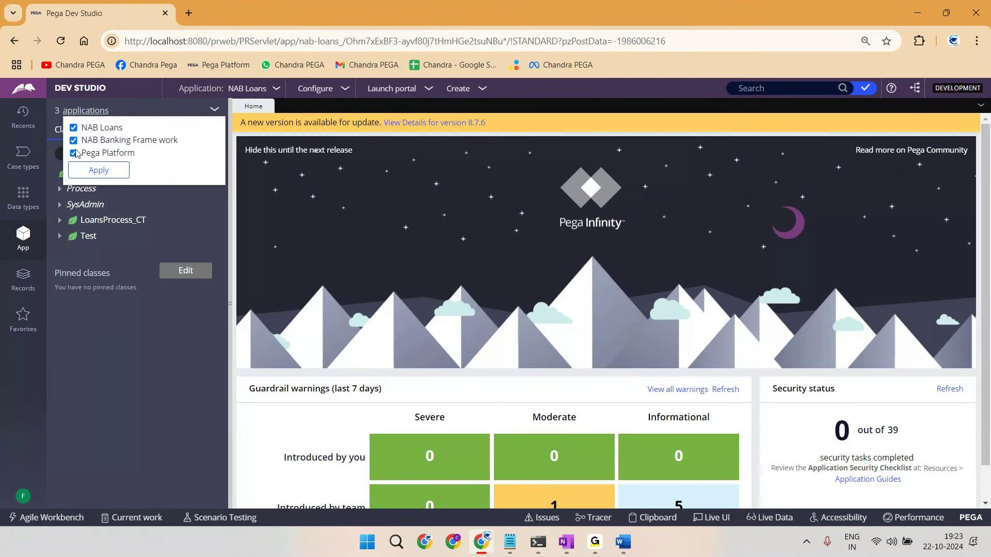
pyautogui.moveTo(90, 127); pyautogui.dragTo(143, 129)
pyautogui.moveTo(82, 153); pyautogui.dragTo(153, 158)
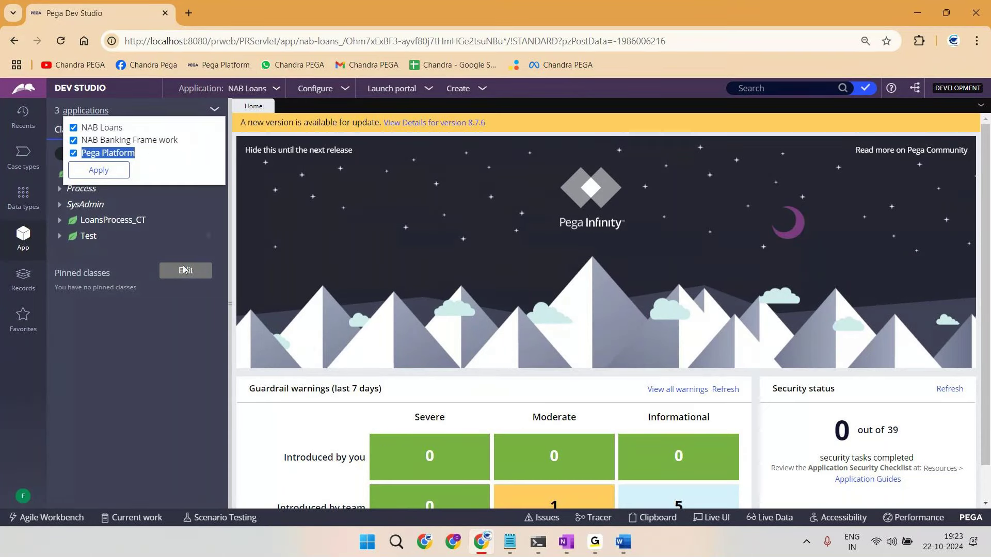
pyautogui.click(161, 377)
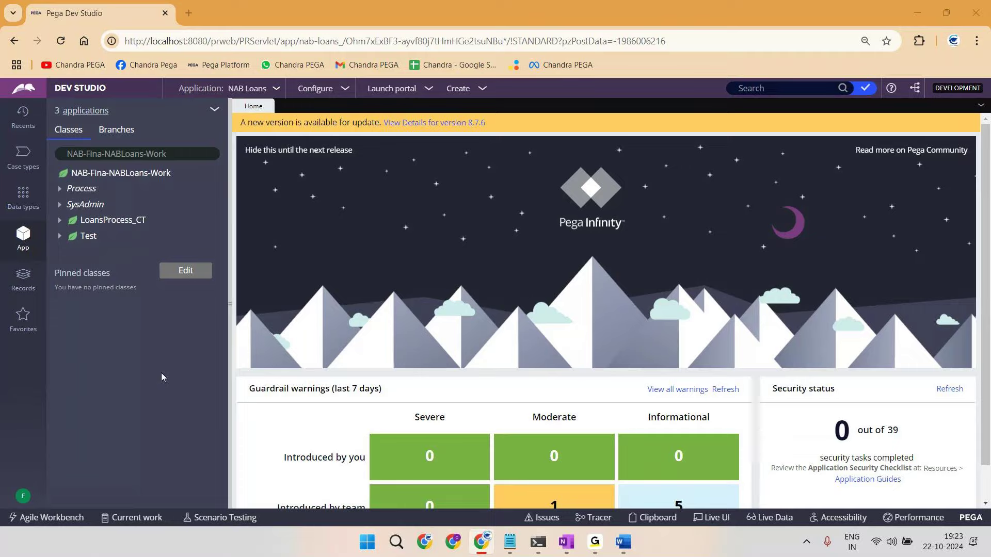
pyautogui.hotkey('alt', 'Tab')
# Step: Draw a circled P-R above F-O above a circled 2, joined by lines
pyautogui.moveTo(764, 198)
pyautogui.mouseDown()
pyautogui.moveTo(787, 190)
pyautogui.moveTo(776, 174)
pyautogui.moveTo(749, 186)
pyautogui.moveTo(772, 239)
pyautogui.mouseUp()
pyautogui.moveTo(763, 244)
pyautogui.mouseDown()
pyautogui.moveTo(770, 255)
pyautogui.moveTo(787, 248)
pyautogui.mouseUp()
pyautogui.moveTo(787, 239); pyautogui.dragTo(795, 242)
pyautogui.moveTo(772, 273); pyautogui.dragTo(762, 319)
pyautogui.moveTo(745, 317); pyautogui.dragTo(763, 333)
pyautogui.moveTo(770, 224); pyautogui.dragTo(801, 221)
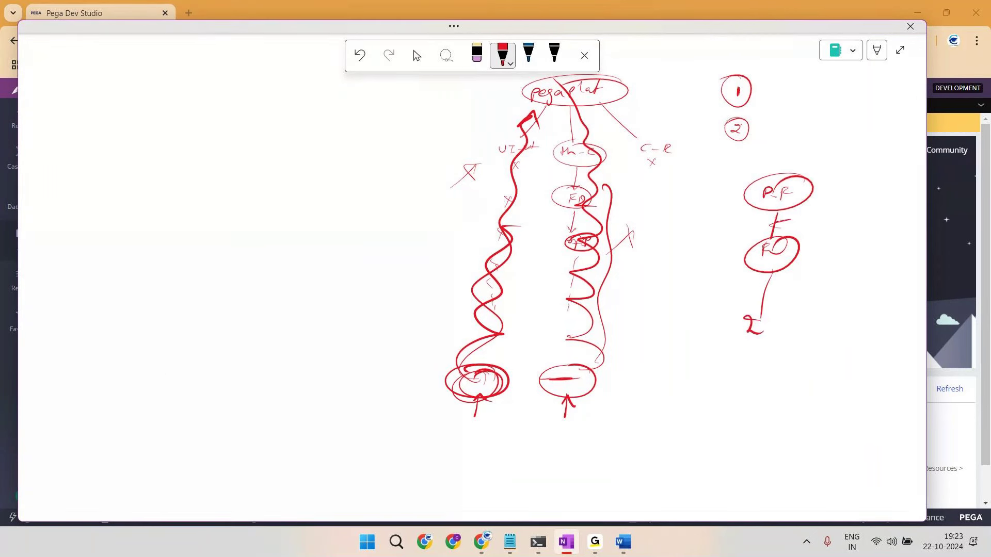
pyautogui.moveTo(765, 292); pyautogui.dragTo(790, 290)
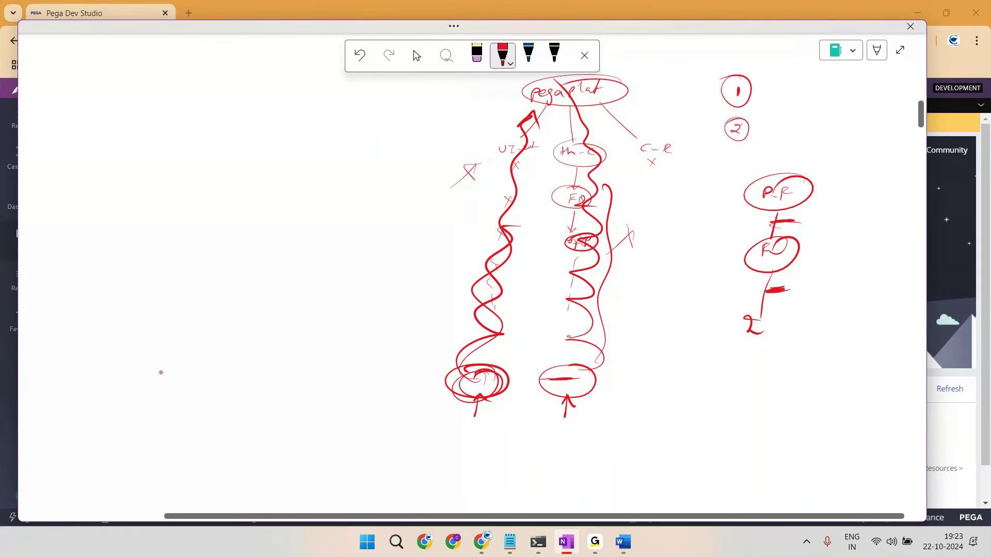
# Step: Strike through P-R, bracket the chain labelled 3, and circle the 2
pyautogui.moveTo(752, 197); pyautogui.dragTo(798, 183)
pyautogui.moveTo(739, 335); pyautogui.dragTo(757, 329)
pyautogui.moveTo(807, 214); pyautogui.dragTo(801, 292)
pyautogui.moveTo(837, 241); pyautogui.dragTo(841, 254)
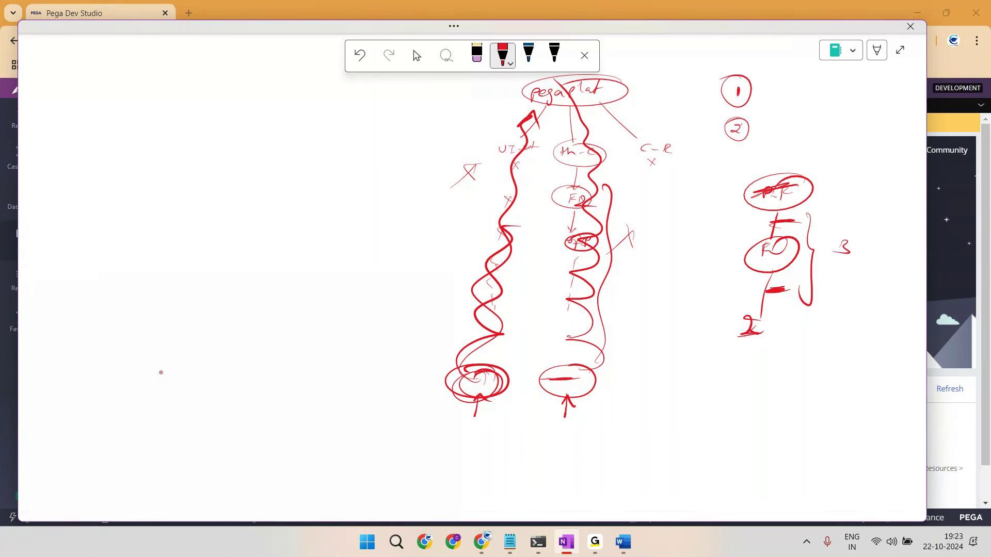
pyautogui.moveTo(758, 312); pyautogui.dragTo(747, 314)
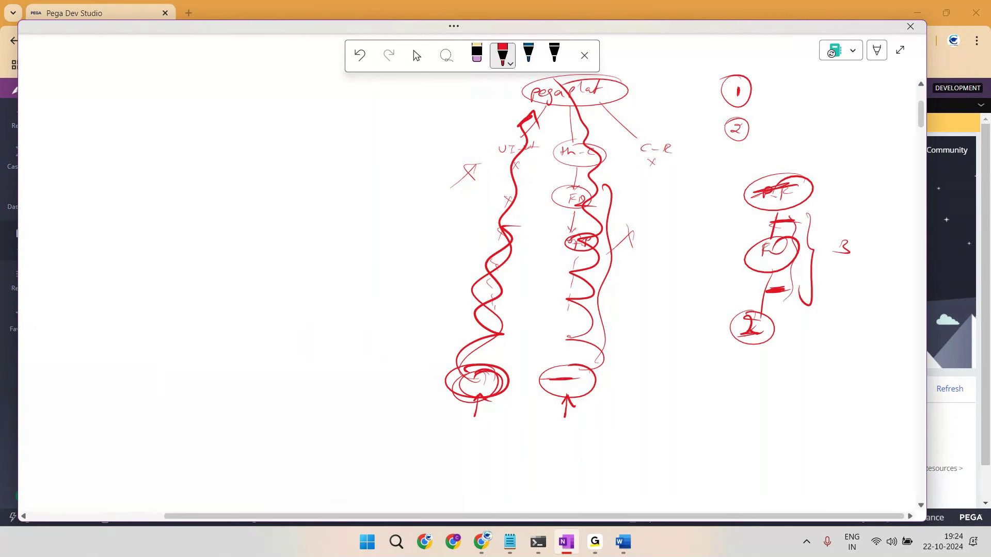
pyautogui.hotkey('alt', 'Tab')
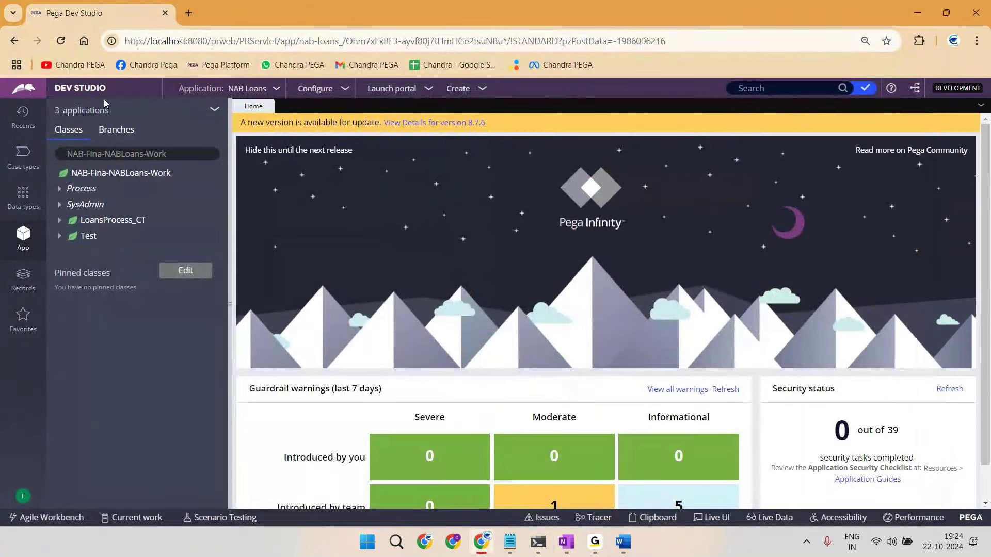
# Step: List the three applications in the current stack, pointing out NAB Loans
pyautogui.click(86, 110)
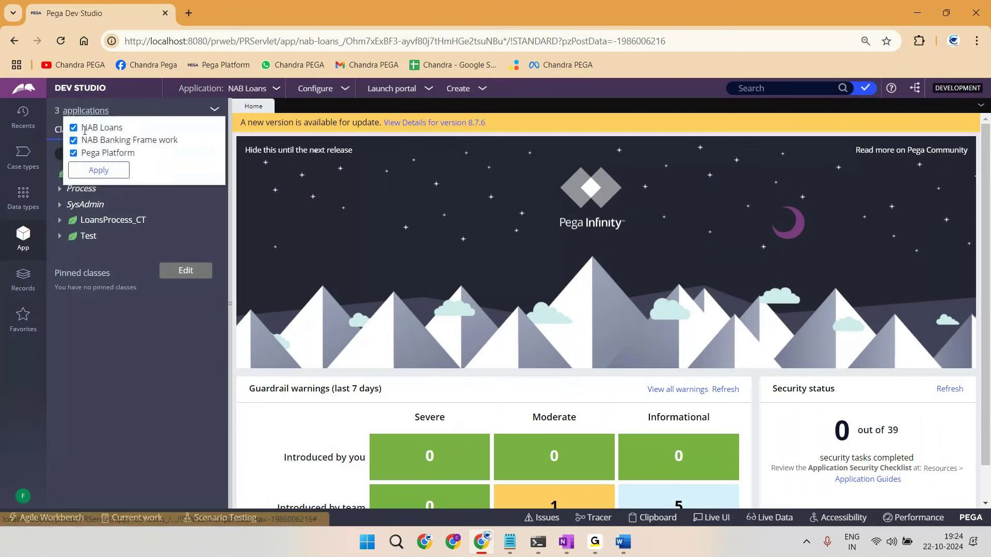
pyautogui.moveTo(83, 128); pyautogui.dragTo(123, 128)
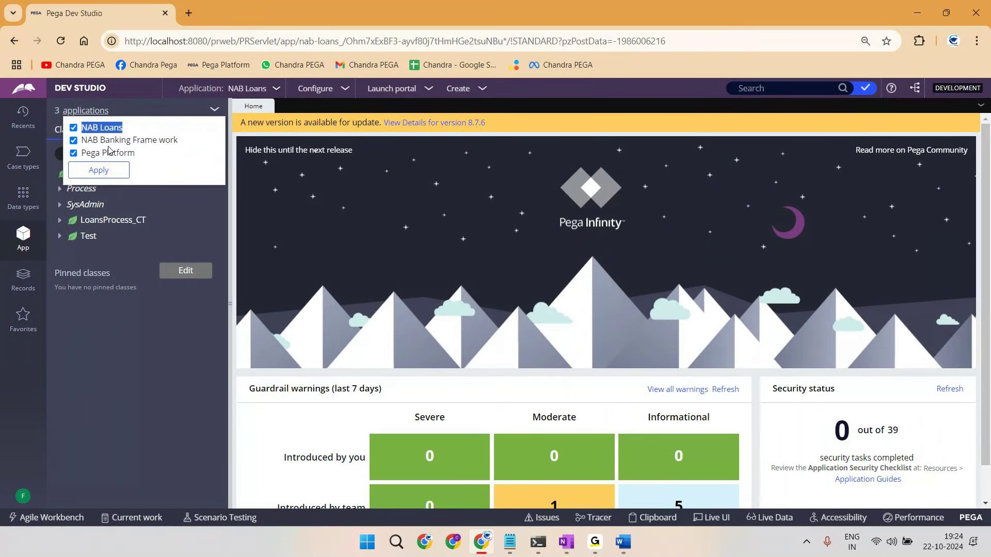
pyautogui.click(167, 233)
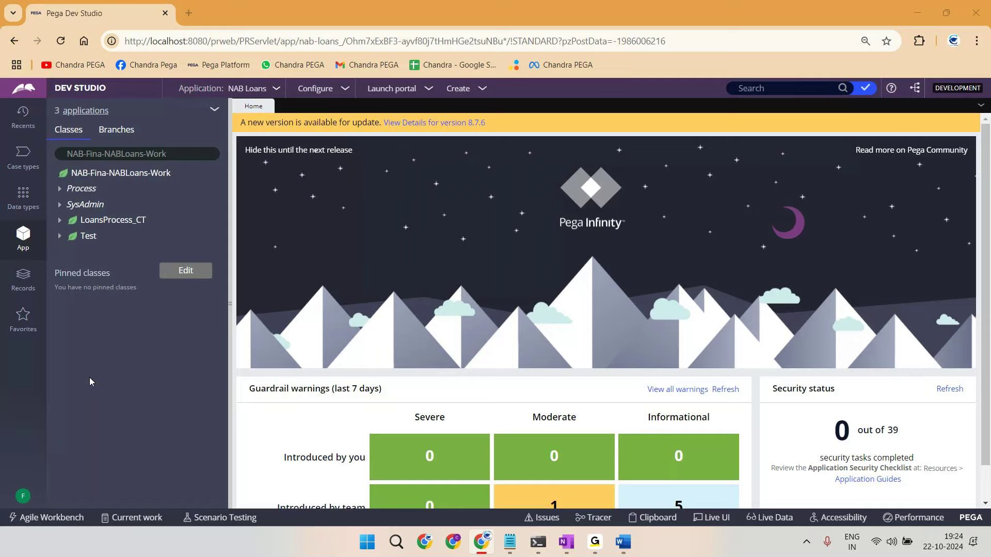
# Step: Undo on the whiteboard and bring its blank drawing canvas back over Pega
pyautogui.hotkey('alt', 'Tab')
pyautogui.hotkey('ctrl', 'z')
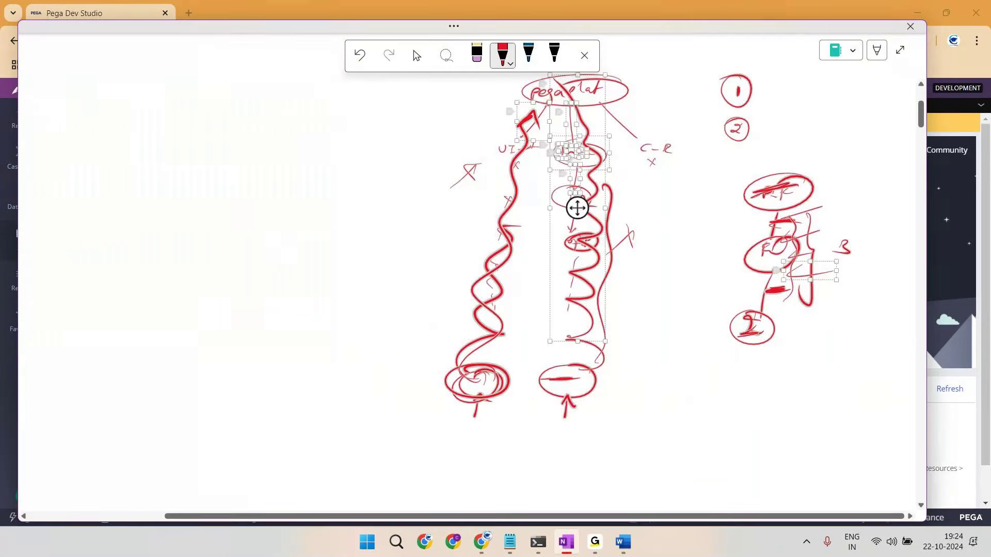
pyautogui.hotkey('alt', 'Tab')
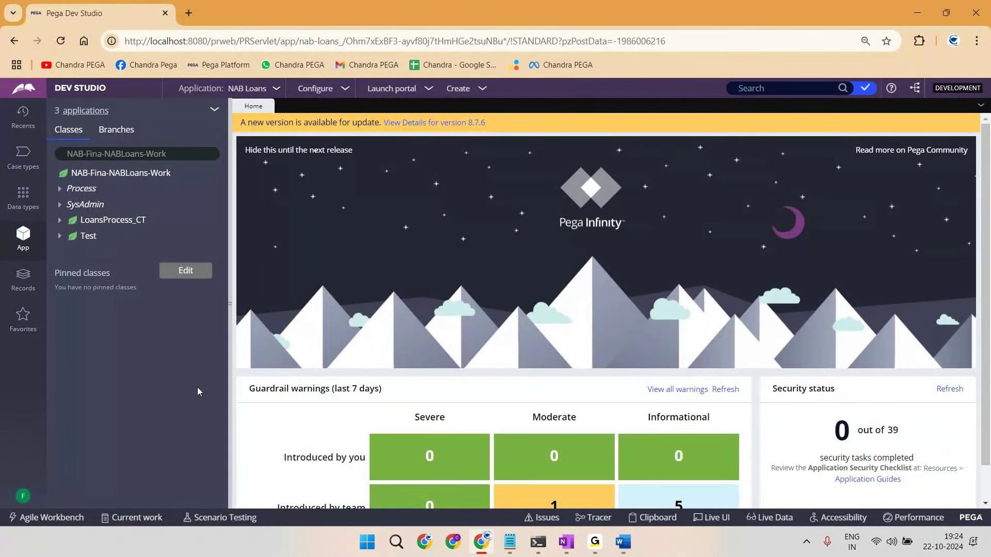
pyautogui.hotkey('alt', 'Tab')
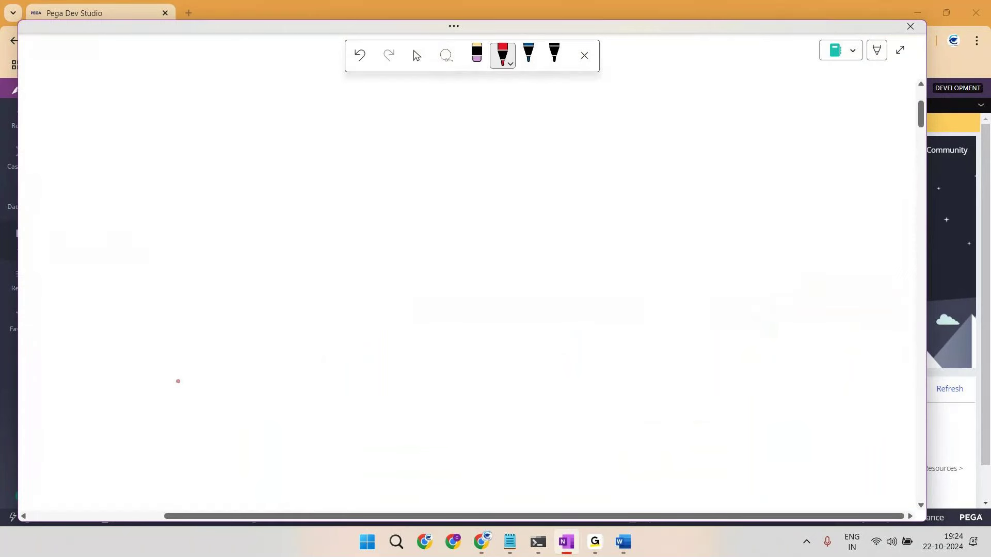
# Step: Review the current operator's two access groups from the avatar menu, then log off
pyautogui.hotkey('alt', 'Tab')
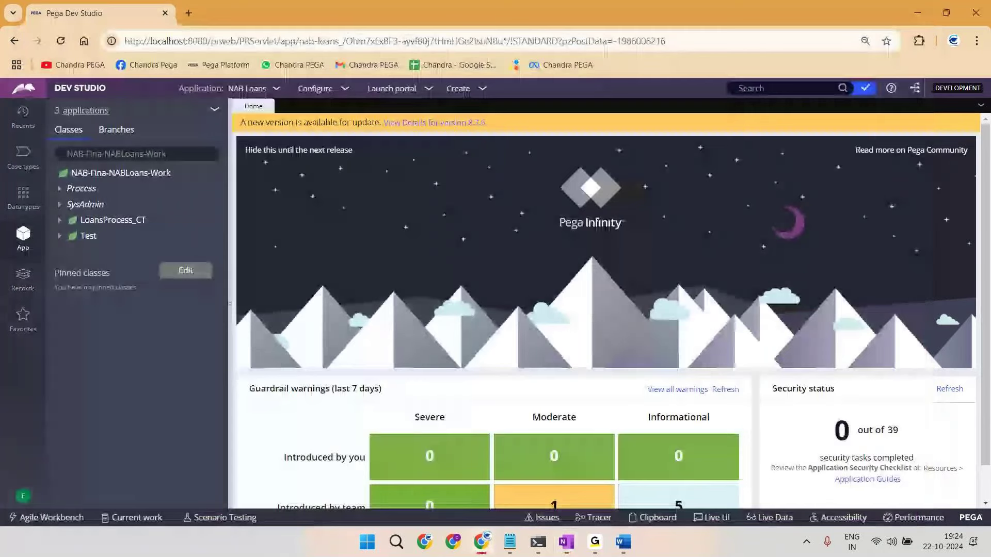
pyautogui.click(23, 279)
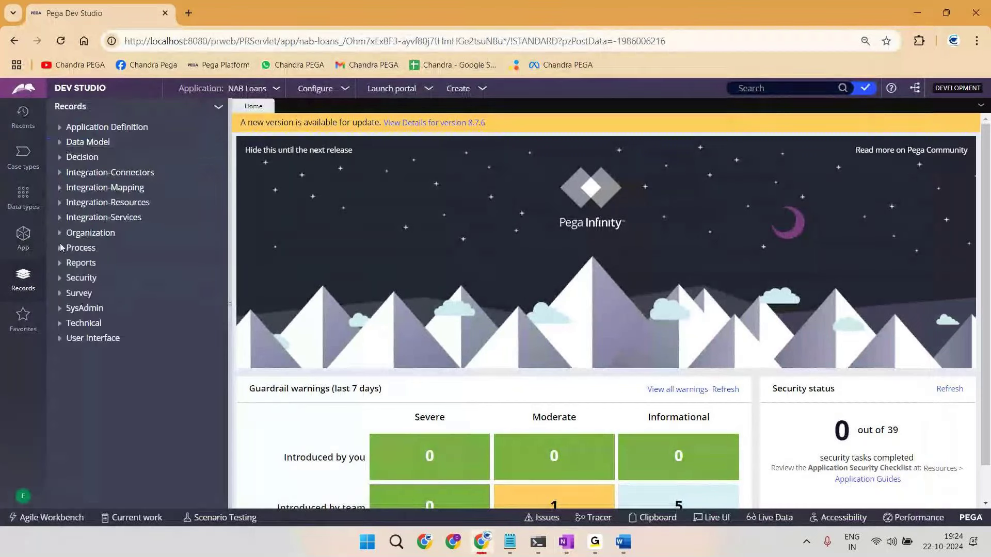
pyautogui.click(28, 239)
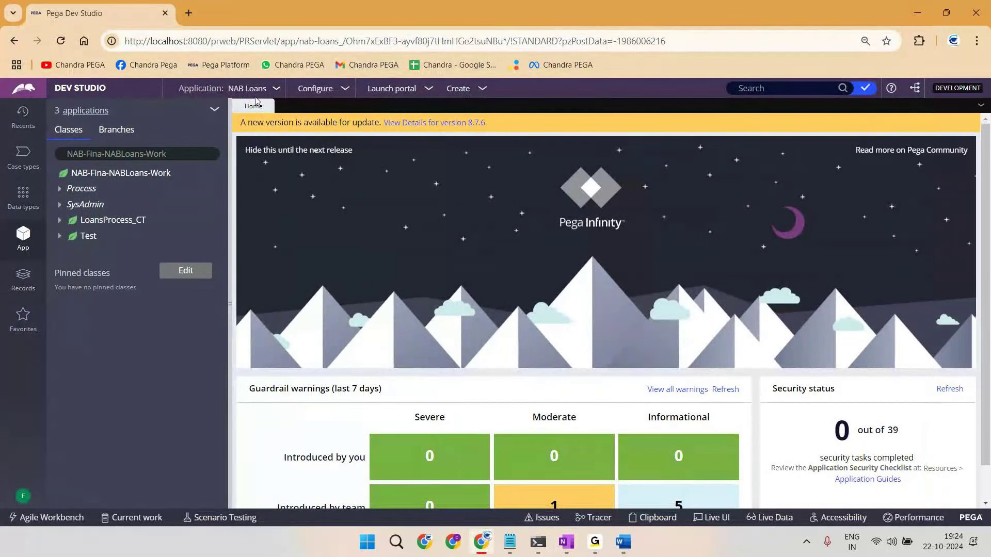
pyautogui.click(23, 496)
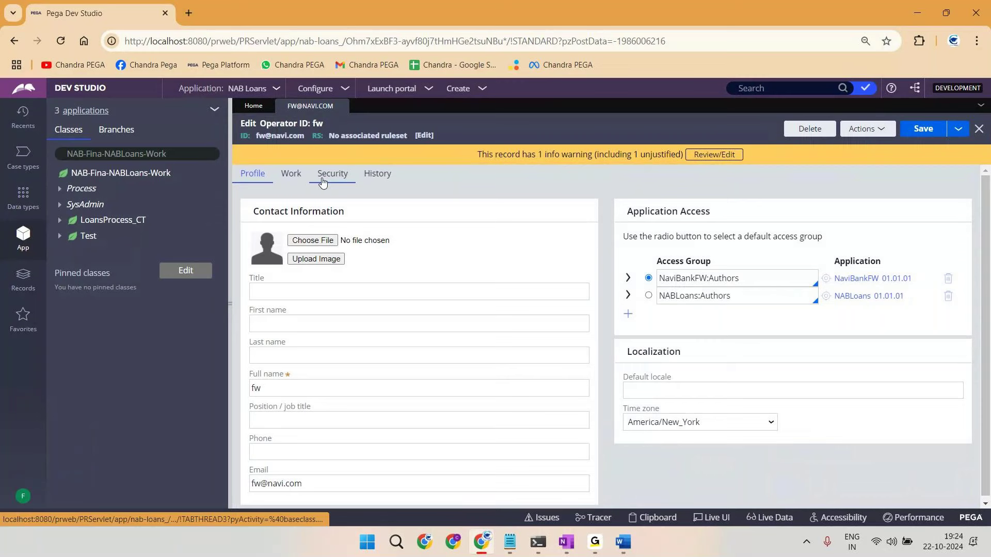
pyautogui.click(341, 106)
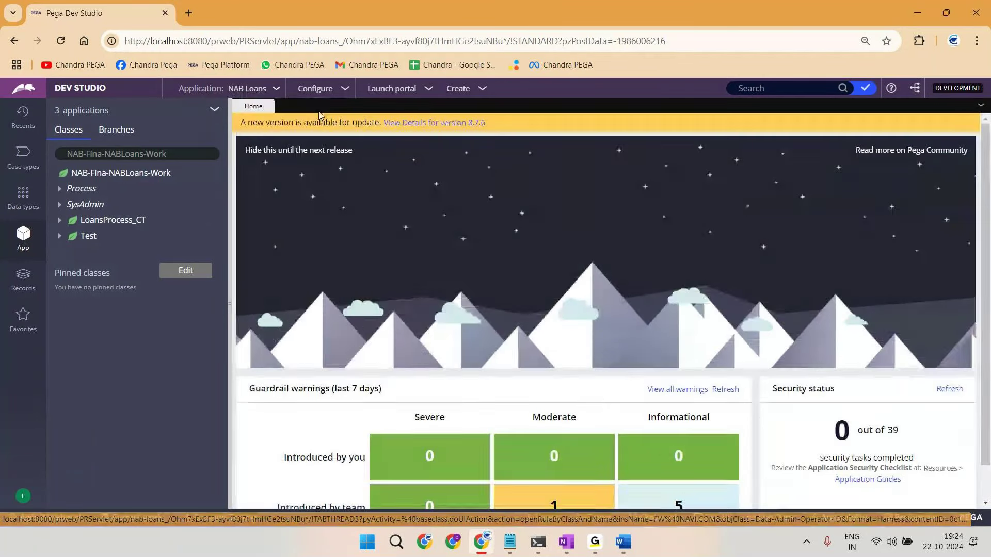
pyautogui.click(23, 496)
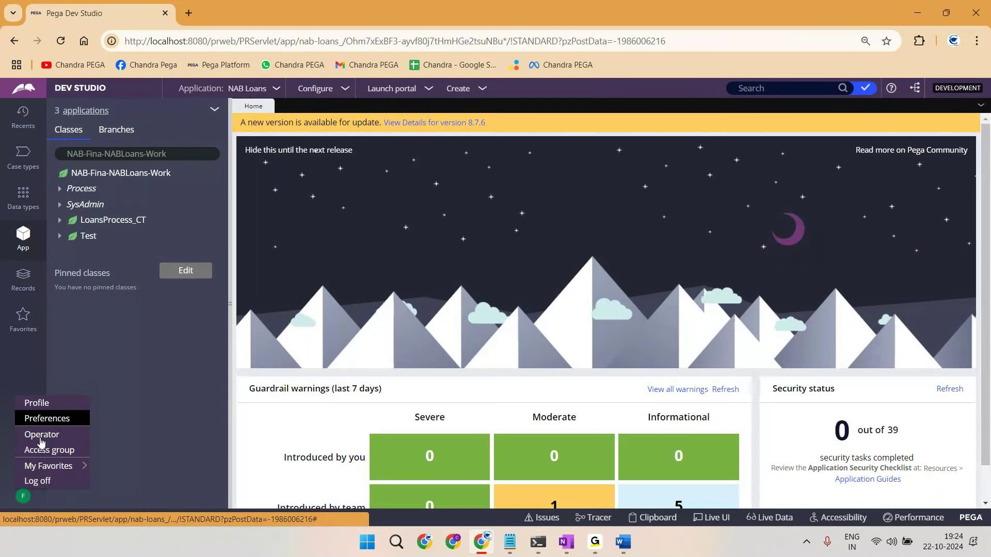
pyautogui.click(43, 436)
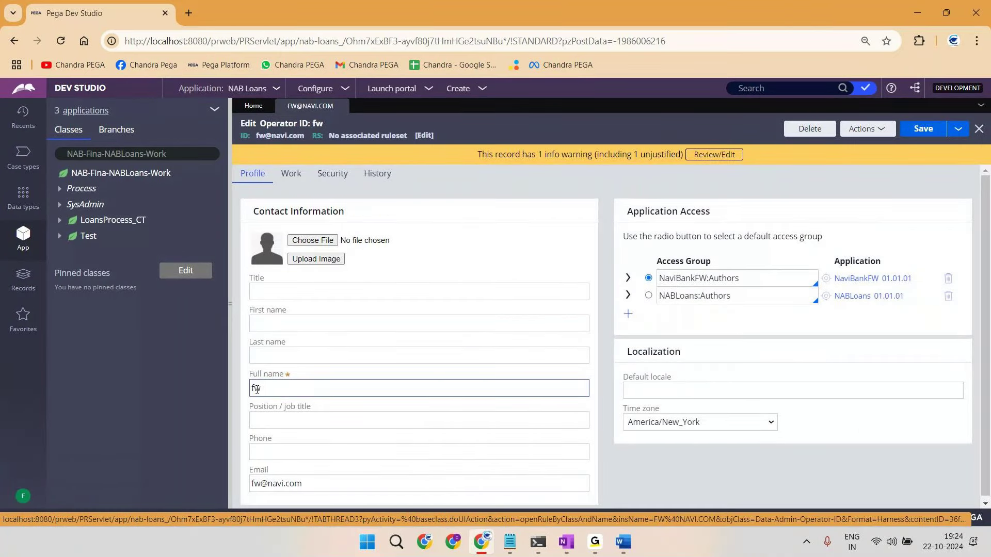
pyautogui.click(23, 498)
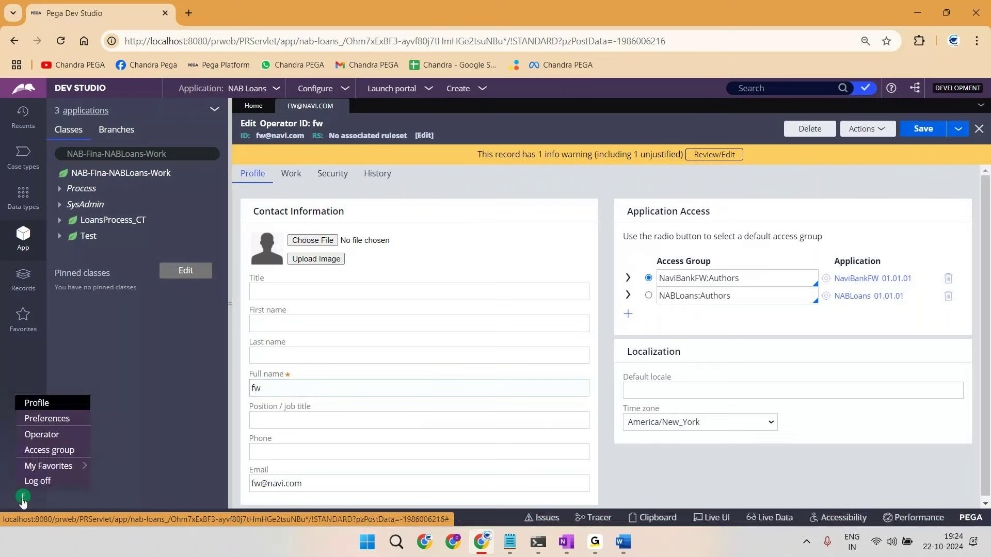
pyautogui.click(37, 481)
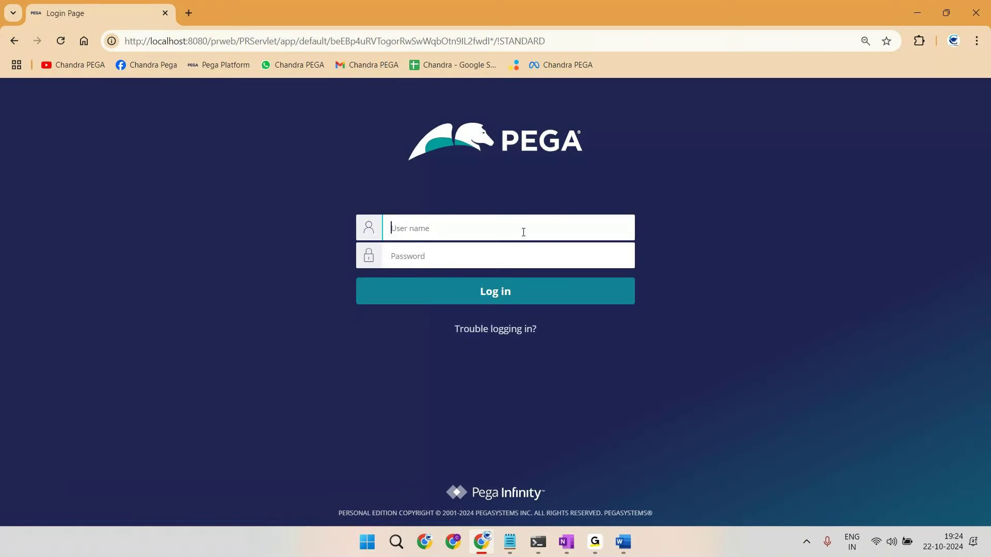
# Step: Log in with the loans operator's e-mail ID and password
pyautogui.press('Tab')
pyautogui.write('••')
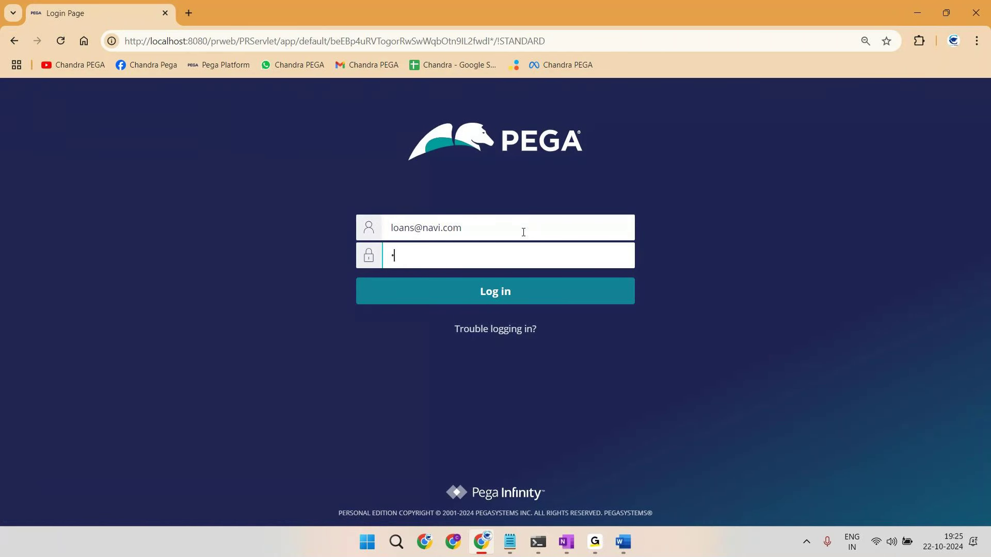
pyautogui.write('•••')
pyautogui.press('Return')
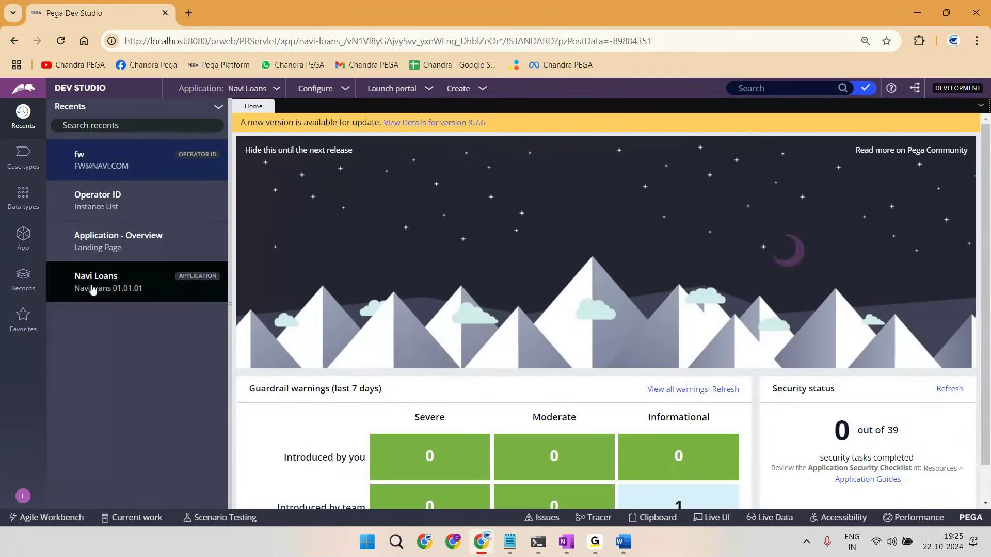
# Step: Open the loans Operator ID record, showing access group NaviLoans:Authors for NaviLoans 01.01.01
pyautogui.click(101, 201)
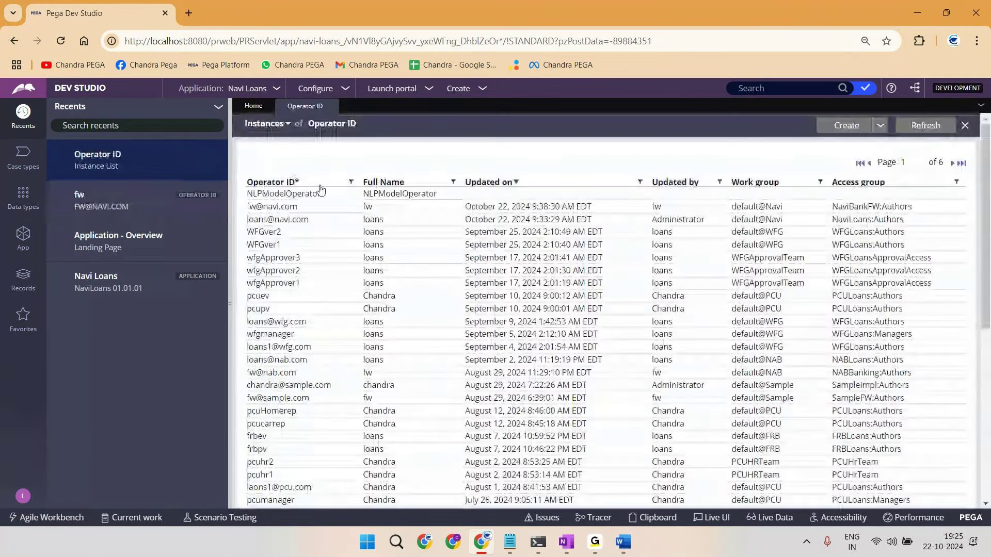
pyautogui.click(321, 192)
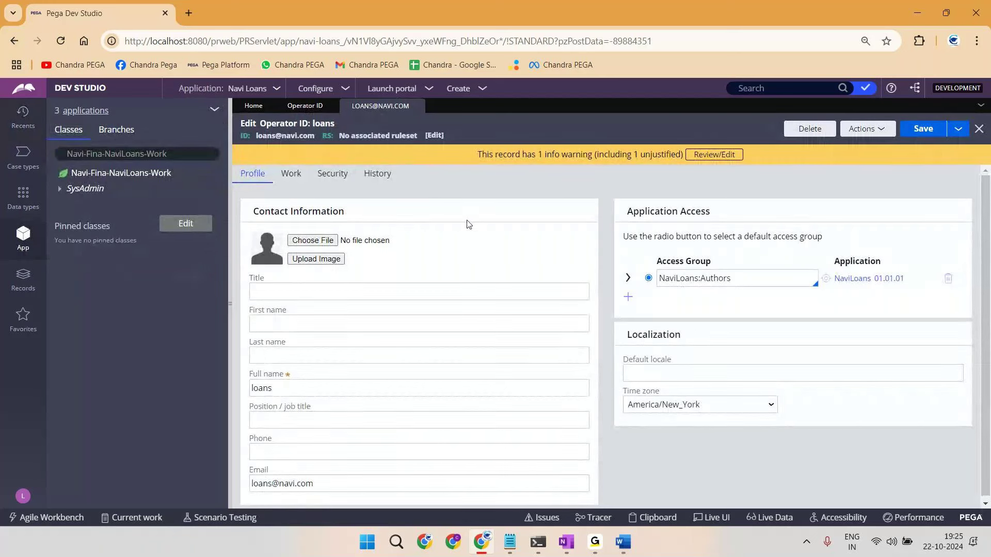
pyautogui.moveTo(257, 136); pyautogui.dragTo(327, 138)
pyautogui.doubleClick(687, 279)
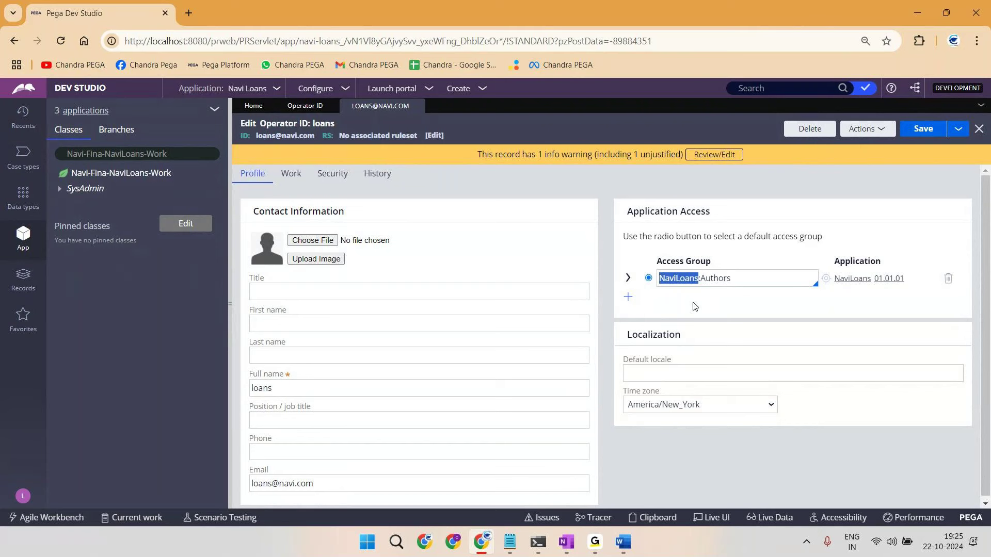
pyautogui.tripleClick(271, 135)
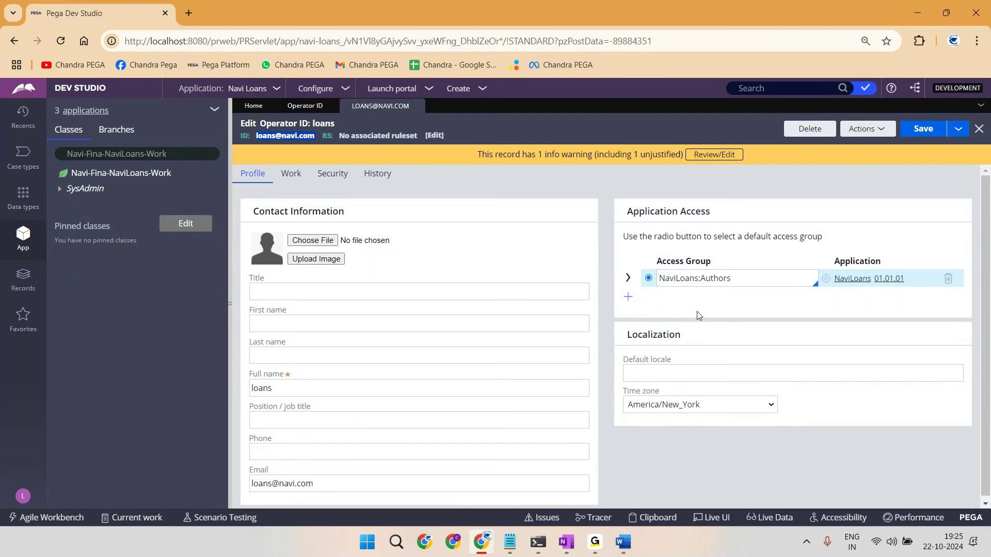
# Step: Draw a red application tree: top node, two branches, CC, L, M2 and PI nodes
pyautogui.press('super+alt+n')
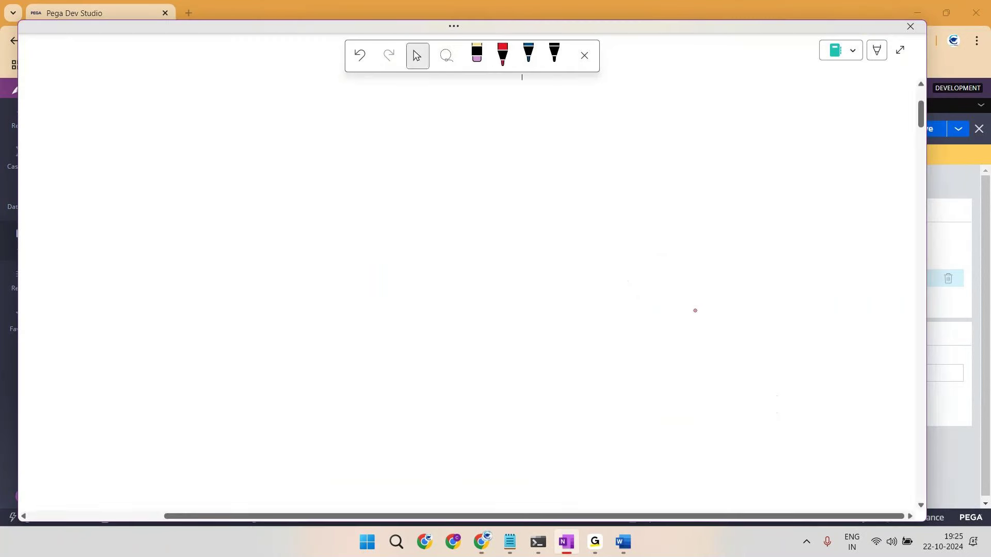
pyautogui.moveTo(447, 93)
pyautogui.mouseDown()
pyautogui.moveTo(449, 103)
pyautogui.moveTo(464, 102)
pyautogui.moveTo(422, 103)
pyautogui.moveTo(465, 77)
pyautogui.mouseUp()
pyautogui.moveTo(438, 119)
pyautogui.mouseDown()
pyautogui.moveTo(396, 170)
pyautogui.moveTo(443, 160)
pyautogui.moveTo(384, 173)
pyautogui.mouseUp()
pyautogui.moveTo(477, 108); pyautogui.dragTo(527, 164)
pyautogui.moveTo(522, 164); pyautogui.dragTo(557, 171)
pyautogui.moveTo(568, 149)
pyautogui.mouseDown()
pyautogui.moveTo(517, 165)
pyautogui.moveTo(568, 152)
pyautogui.mouseUp()
pyautogui.moveTo(403, 179); pyautogui.dragTo(360, 243)
pyautogui.moveTo(377, 233)
pyautogui.mouseDown()
pyautogui.moveTo(374, 243)
pyautogui.moveTo(375, 223)
pyautogui.mouseUp()
pyautogui.moveTo(421, 187)
pyautogui.mouseDown()
pyautogui.moveTo(424, 229)
pyautogui.moveTo(438, 243)
pyautogui.mouseUp()
pyautogui.moveTo(442, 228); pyautogui.dragTo(428, 226)
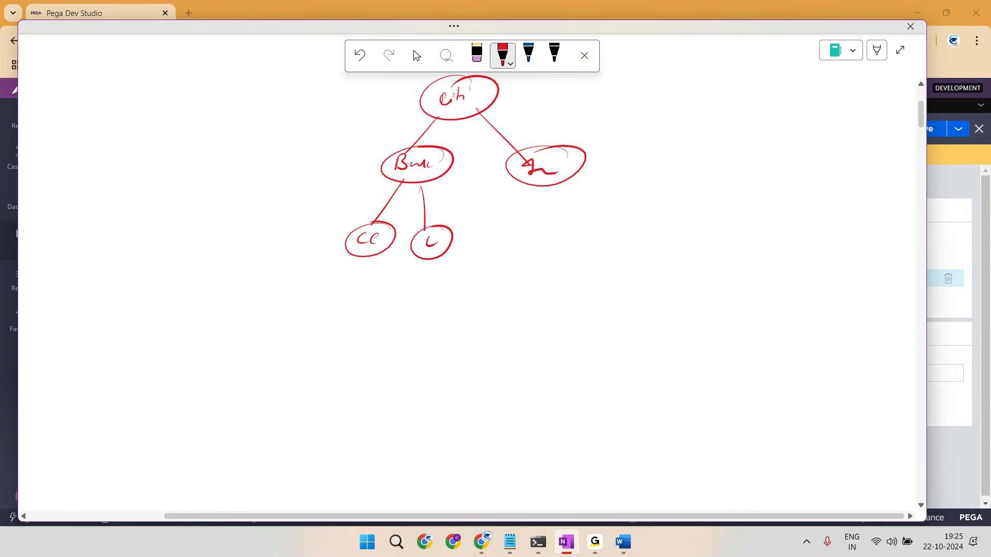
pyautogui.moveTo(544, 187)
pyautogui.mouseDown()
pyautogui.moveTo(526, 227)
pyautogui.moveTo(538, 238)
pyautogui.mouseUp()
pyautogui.moveTo(541, 239); pyautogui.dragTo(567, 227)
pyautogui.moveTo(578, 177)
pyautogui.mouseDown()
pyautogui.moveTo(618, 225)
pyautogui.moveTo(645, 234)
pyautogui.mouseUp()
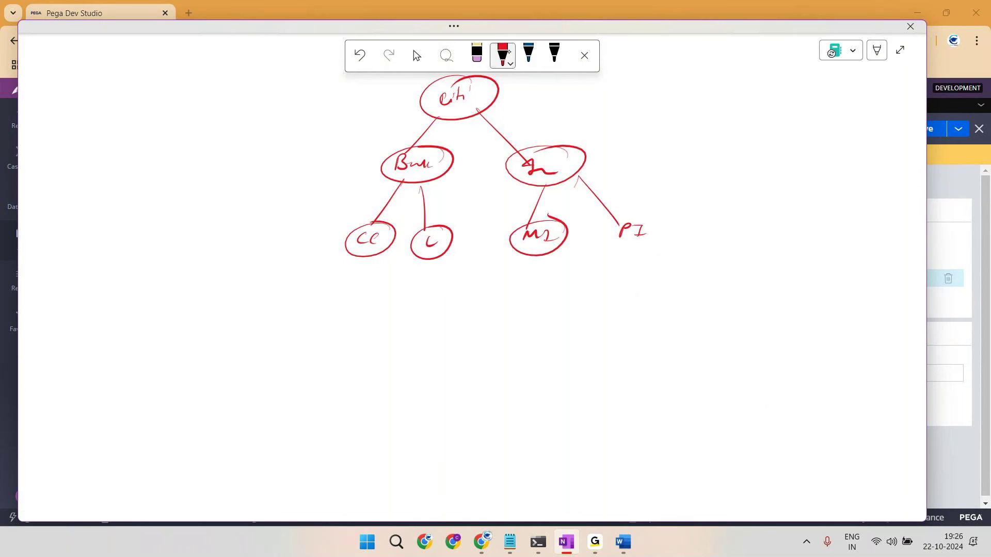
# Step: In blue, write an operator with access group CC:Author and a second group below
pyautogui.click(528, 55)
pyautogui.moveTo(202, 253)
pyautogui.mouseDown()
pyautogui.moveTo(249, 235)
pyautogui.moveTo(259, 247)
pyautogui.moveTo(266, 237)
pyautogui.moveTo(333, 245)
pyautogui.mouseUp()
pyautogui.moveTo(265, 278); pyautogui.dragTo(338, 288)
pyautogui.moveTo(350, 283); pyautogui.dragTo(377, 287)
pyautogui.moveTo(376, 279); pyautogui.dragTo(393, 288)
pyautogui.moveTo(395, 288); pyautogui.dragTo(403, 283)
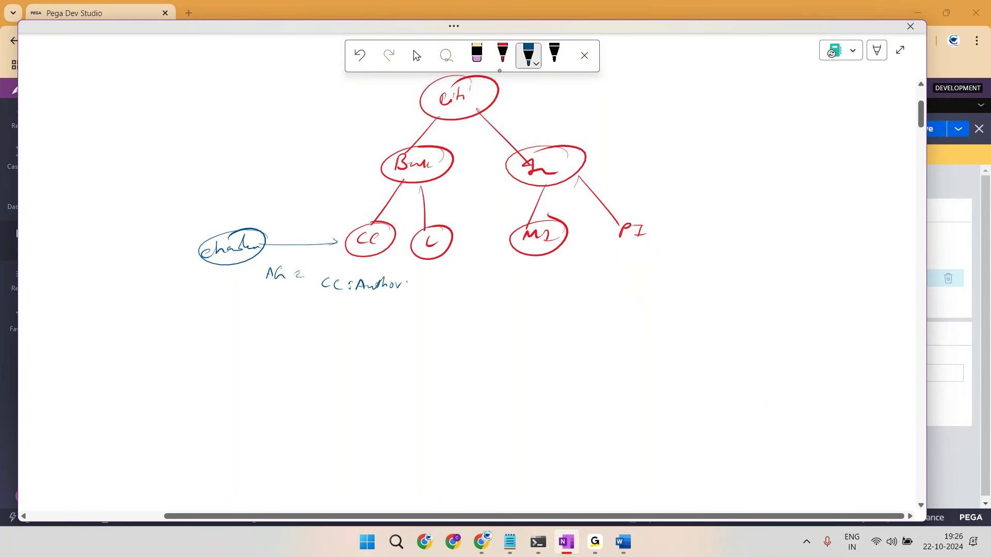
pyautogui.moveTo(324, 304)
pyautogui.mouseDown()
pyautogui.moveTo(326, 313)
pyautogui.moveTo(378, 312)
pyautogui.mouseUp()
# Step: Finish the second access group note, put a question mark by Bun, then cross that note out
pyautogui.click(354, 307)
pyautogui.click(354, 312)
pyautogui.moveTo(368, 309); pyautogui.dragTo(377, 308)
pyautogui.moveTo(365, 156); pyautogui.dragTo(364, 180)
pyautogui.moveTo(309, 321); pyautogui.dragTo(378, 307)
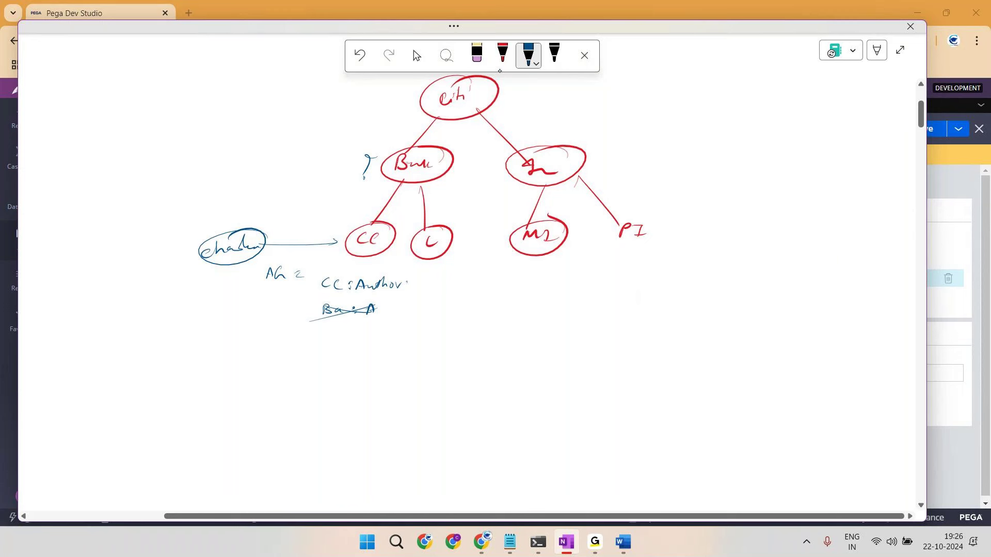
# Step: Circle the operator and CC:Author note, link M2 down to MI:AA, and mark MI:AA as default
pyautogui.moveTo(248, 224); pyautogui.dragTo(260, 227)
pyautogui.moveTo(366, 270)
pyautogui.mouseDown()
pyautogui.moveTo(373, 302)
pyautogui.moveTo(358, 274)
pyautogui.moveTo(340, 278)
pyautogui.moveTo(337, 242)
pyautogui.moveTo(345, 198)
pyautogui.moveTo(394, 106)
pyautogui.mouseUp()
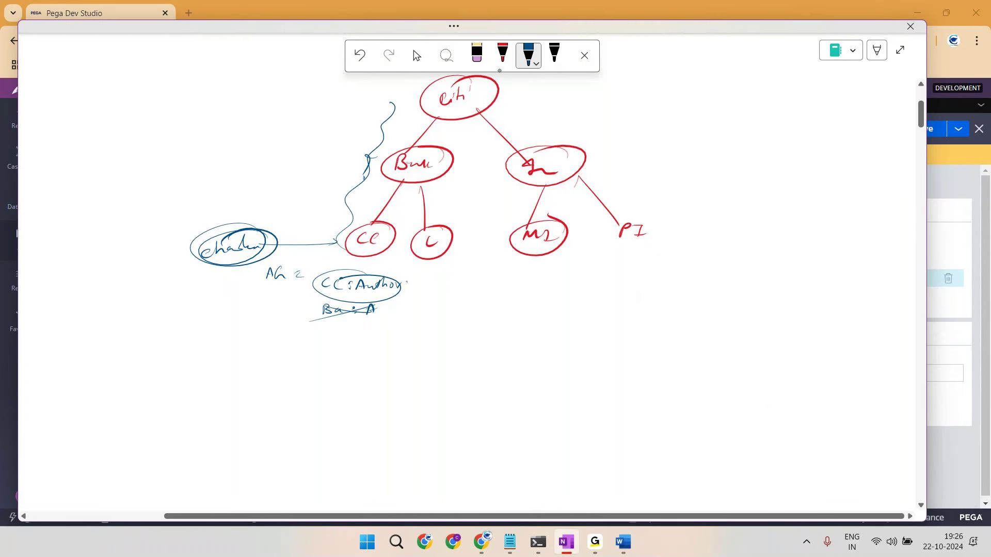
pyautogui.moveTo(344, 313); pyautogui.dragTo(345, 331)
pyautogui.moveTo(549, 218)
pyautogui.mouseDown()
pyautogui.moveTo(565, 258)
pyautogui.moveTo(542, 223)
pyautogui.moveTo(358, 331)
pyautogui.moveTo(316, 343)
pyautogui.moveTo(380, 333)
pyautogui.mouseUp()
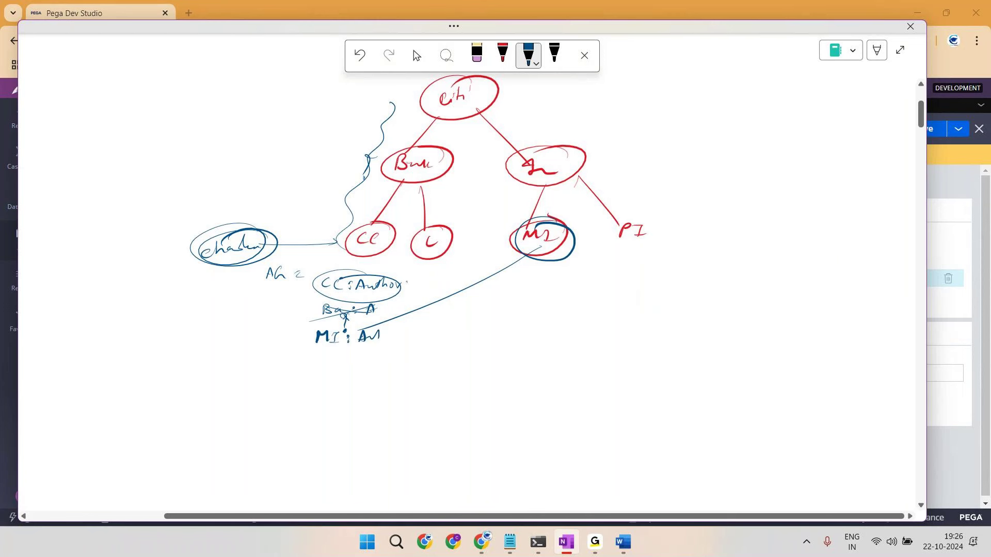
pyautogui.moveTo(306, 332); pyautogui.dragTo(304, 333)
pyautogui.moveTo(551, 223)
pyautogui.mouseDown()
pyautogui.moveTo(553, 238)
pyautogui.moveTo(537, 223)
pyautogui.moveTo(503, 140)
pyautogui.moveTo(498, 98)
pyautogui.mouseUp()
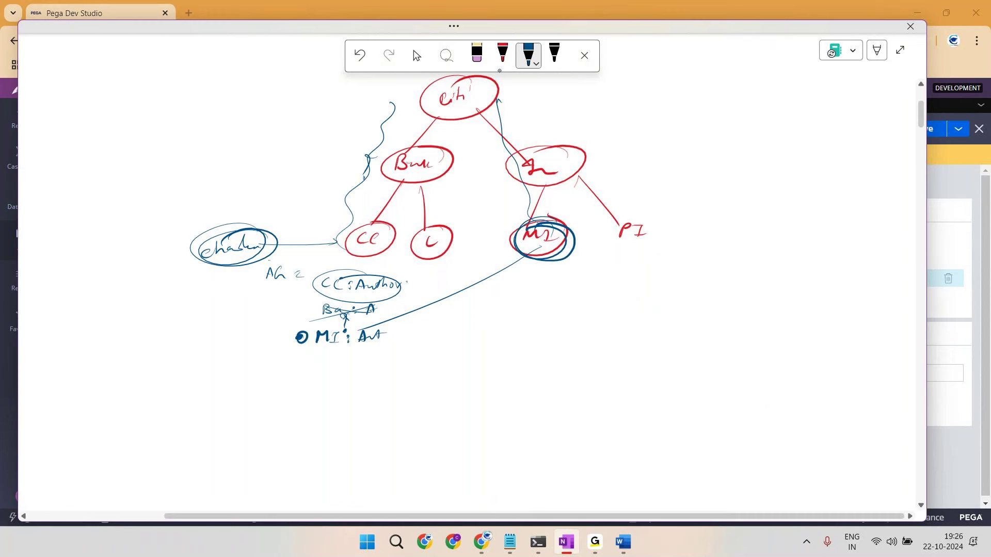
# Step: Mark the CC:Author note, trace CC up to the top node, and circle the MI:AA note
pyautogui.moveTo(301, 286); pyautogui.dragTo(326, 269)
pyautogui.moveTo(360, 227)
pyautogui.mouseDown()
pyautogui.moveTo(397, 156)
pyautogui.moveTo(441, 113)
pyautogui.mouseUp()
pyautogui.moveTo(260, 229)
pyautogui.mouseDown()
pyautogui.moveTo(276, 243)
pyautogui.moveTo(222, 236)
pyautogui.mouseUp()
pyautogui.moveTo(376, 270); pyautogui.dragTo(362, 268)
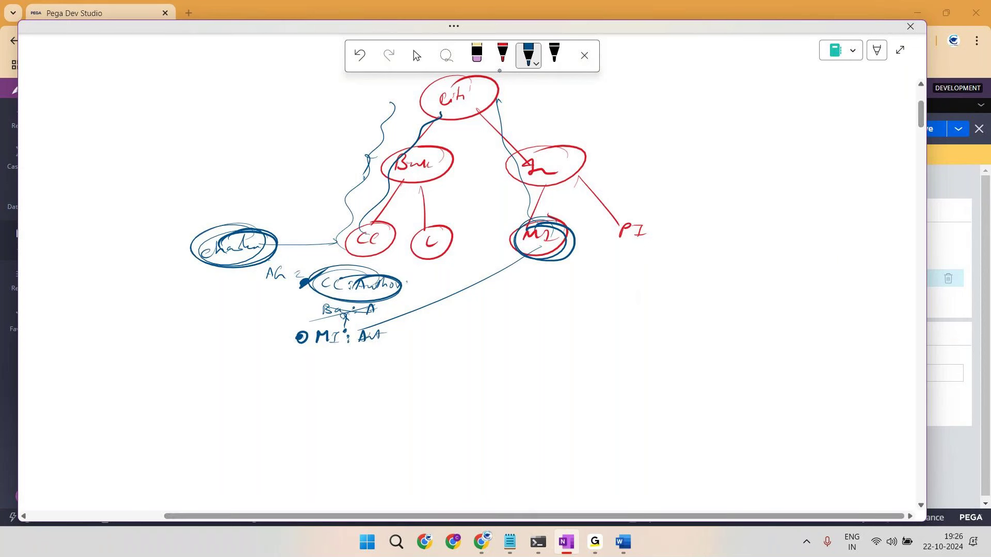
pyautogui.moveTo(356, 321); pyautogui.dragTo(330, 320)
pyautogui.moveTo(383, 236); pyautogui.dragTo(376, 252)
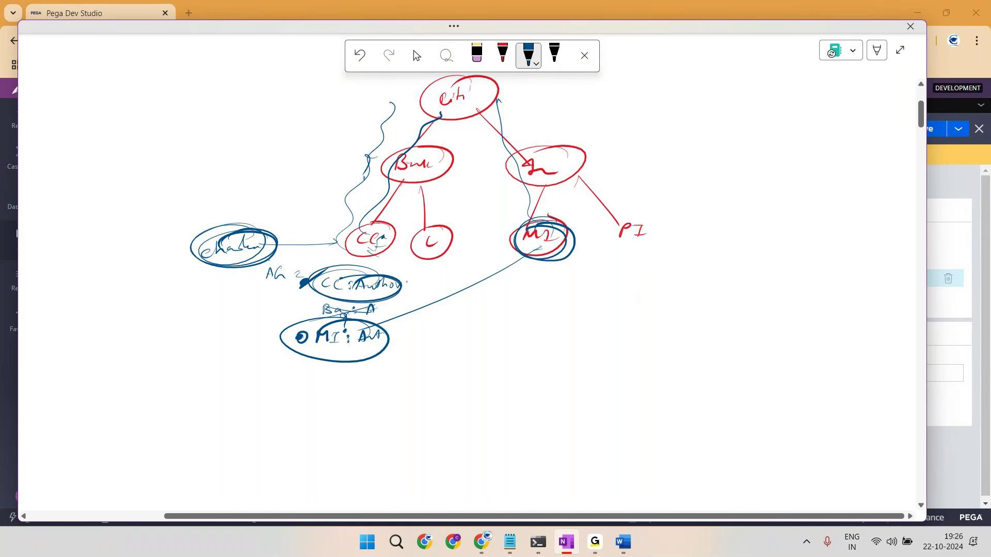
# Step: Circle and connect Bun and CC, emphasise their path, and add a question mark beside MI:AA
pyautogui.moveTo(438, 145)
pyautogui.mouseDown()
pyautogui.moveTo(402, 152)
pyautogui.moveTo(439, 144)
pyautogui.mouseUp()
pyautogui.moveTo(407, 199); pyautogui.dragTo(361, 203)
pyautogui.moveTo(410, 168); pyautogui.dragTo(346, 246)
pyautogui.moveTo(405, 170); pyautogui.dragTo(356, 237)
pyautogui.moveTo(281, 227); pyautogui.dragTo(335, 233)
pyautogui.moveTo(407, 152); pyautogui.dragTo(365, 171)
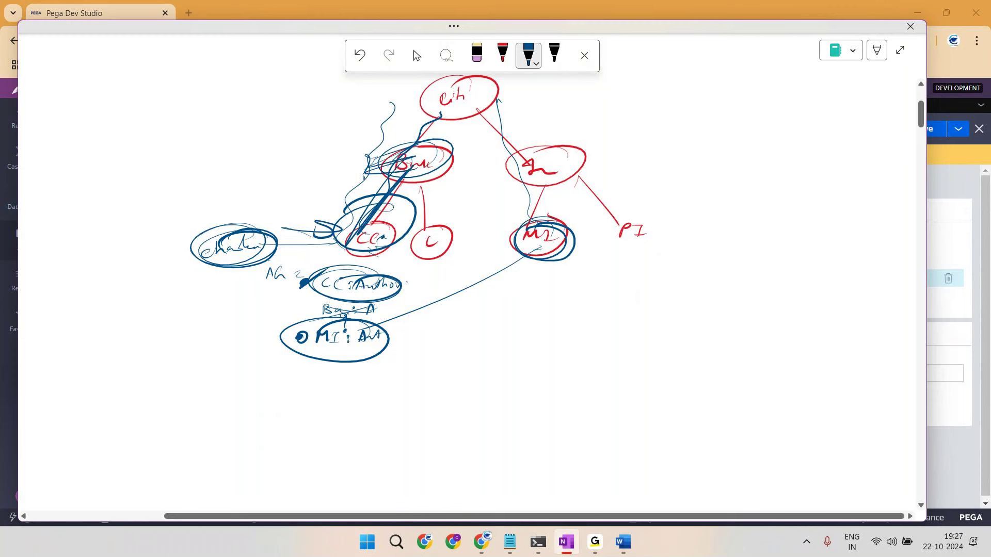
pyautogui.moveTo(398, 327)
pyautogui.mouseDown()
pyautogui.moveTo(411, 331)
pyautogui.moveTo(402, 346)
pyautogui.mouseUp()
pyautogui.click(401, 356)
# Step: Back in Pega, open the Navi Loans application definition via Configure > Application > Definition
pyautogui.hotkey('alt', 'Tab')
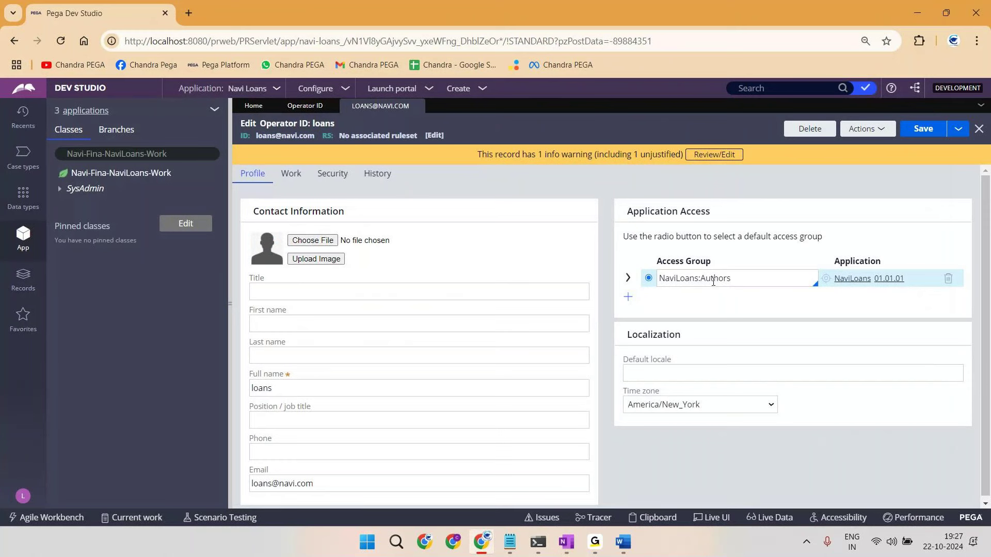
pyautogui.doubleClick(682, 281)
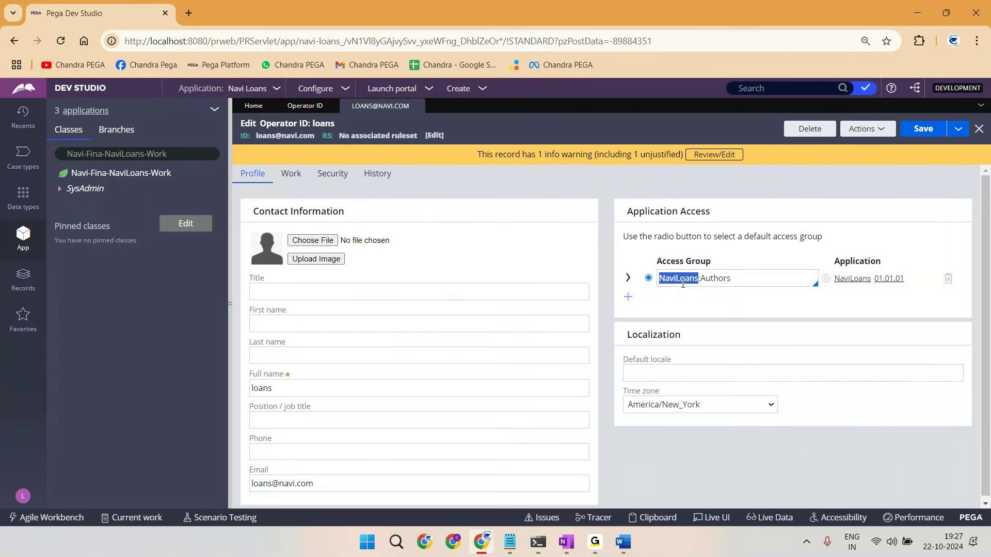
pyautogui.click(315, 88)
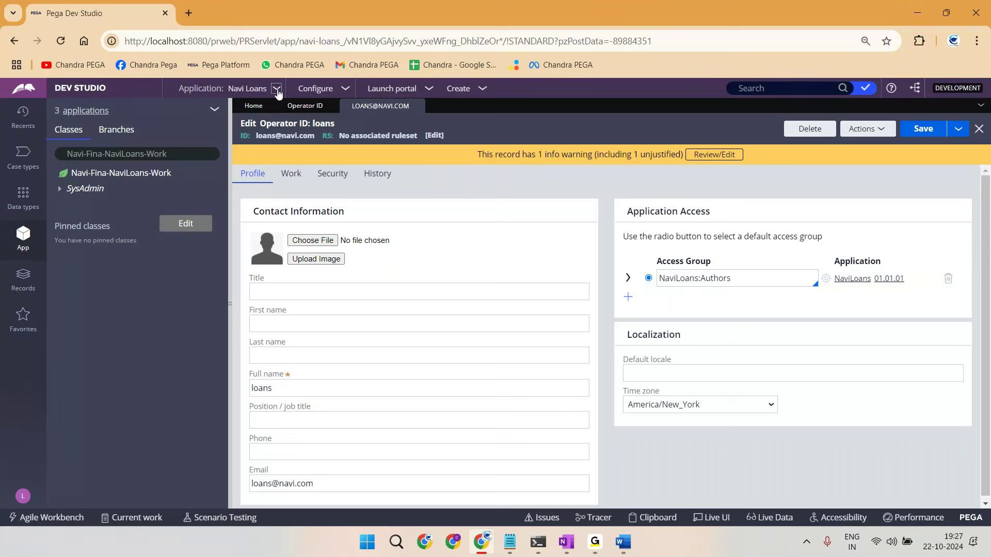
pyautogui.click(293, 121)
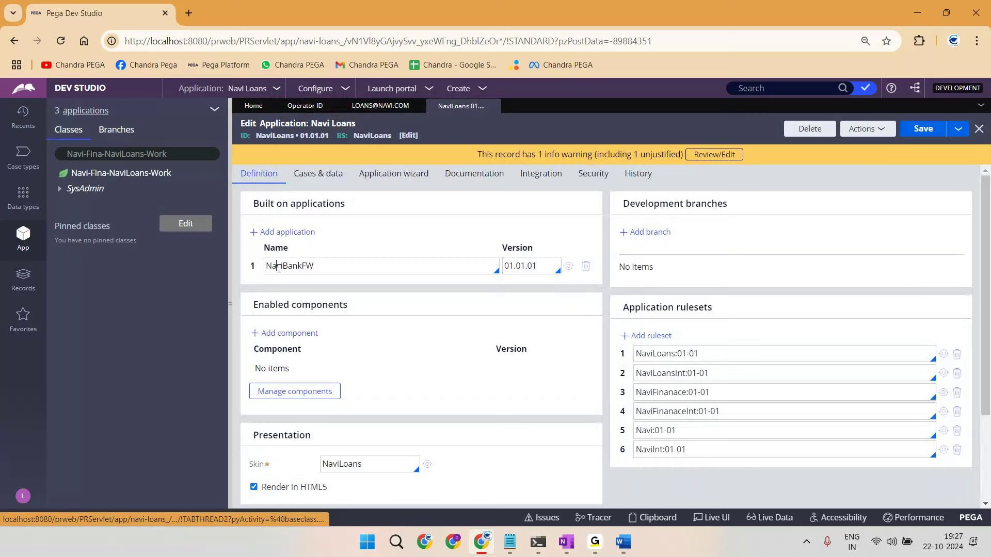
# Step: Open the NaviBankFW built-on definition, review its 3-application stack list, then go to Home
pyautogui.click(569, 266)
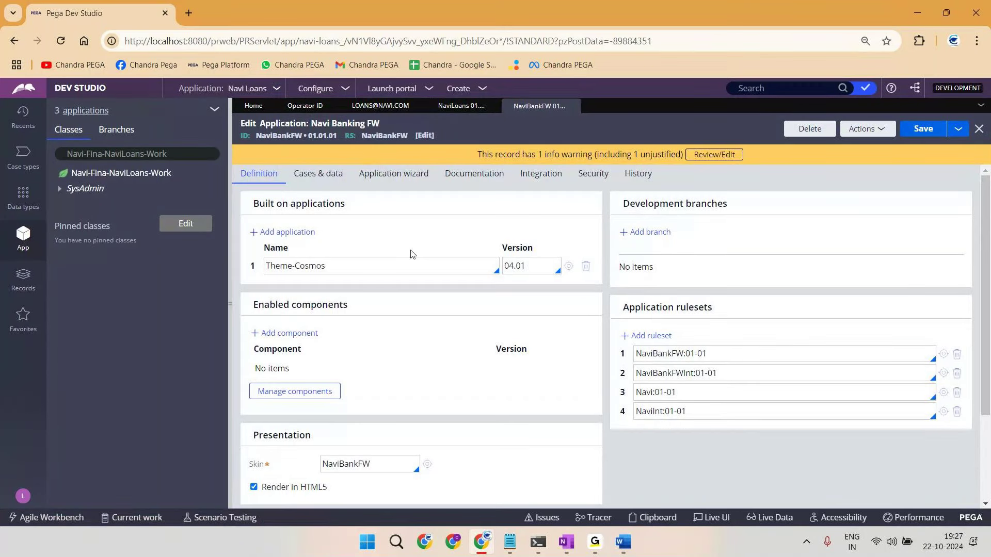
pyautogui.click(88, 111)
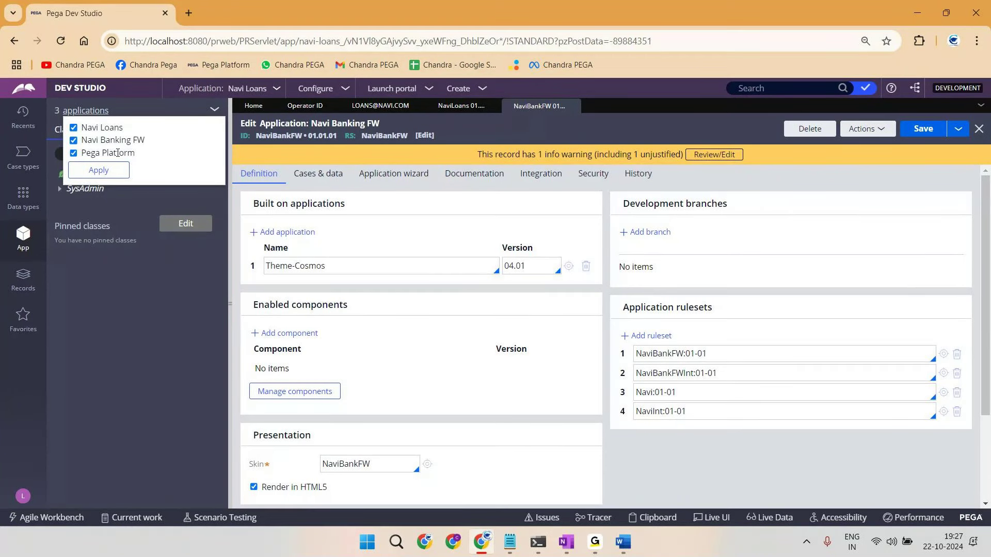
pyautogui.click(158, 331)
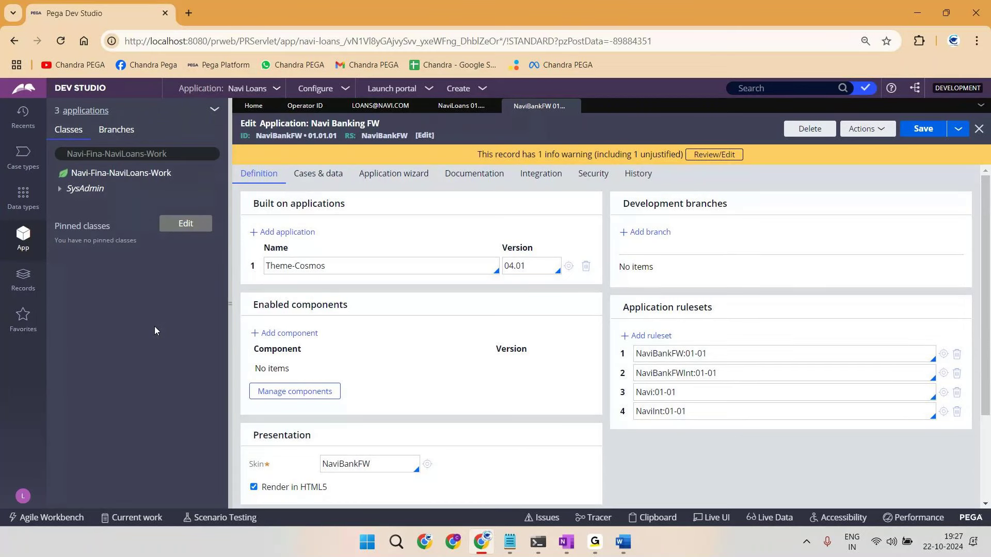
pyautogui.click(252, 106)
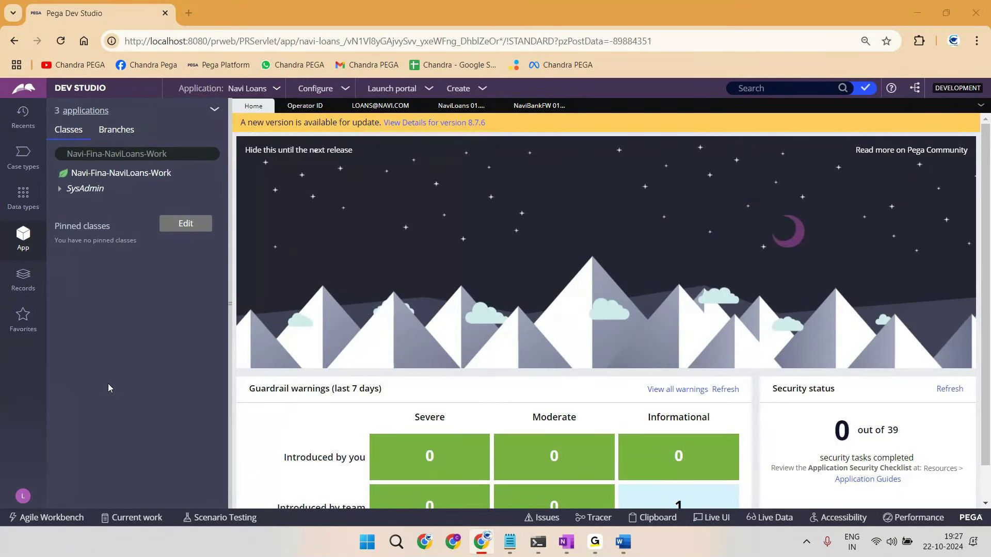
# Step: On the whiteboard, write 'classes' as item 3 and 'APP Def' as item 1 of a numbered list
pyautogui.hotkey('alt', 'Tab')
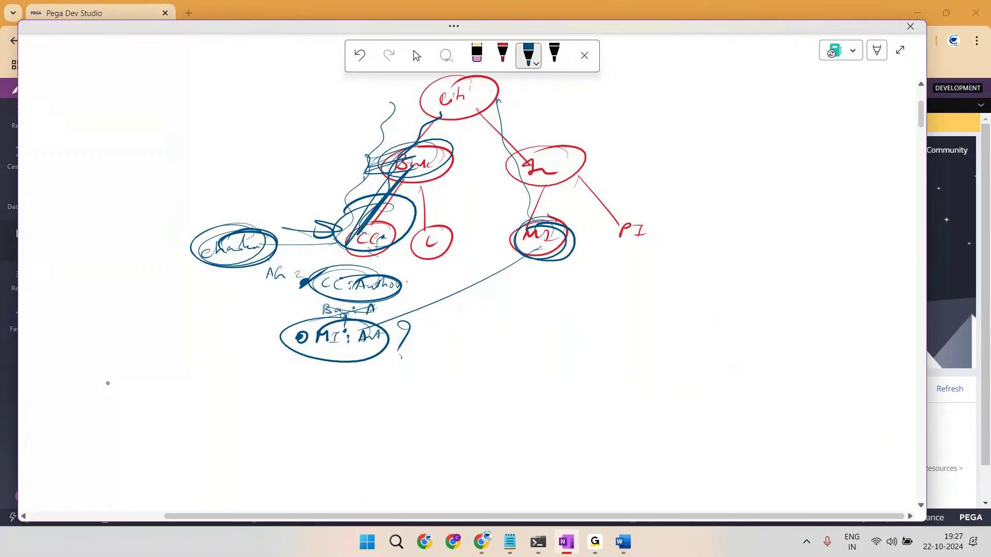
pyautogui.moveTo(707, 109); pyautogui.dragTo(803, 113)
pyautogui.moveTo(713, 56); pyautogui.dragTo(711, 65)
pyautogui.moveTo(721, 58); pyautogui.dragTo(721, 63)
pyautogui.moveTo(726, 60); pyautogui.dragTo(753, 64)
pyautogui.moveTo(755, 65); pyautogui.dragTo(759, 57)
pyautogui.moveTo(763, 65)
pyautogui.mouseDown()
pyautogui.moveTo(795, 57)
pyautogui.moveTo(790, 70)
pyautogui.mouseUp()
pyautogui.moveTo(787, 62); pyautogui.dragTo(806, 58)
pyautogui.moveTo(724, 81)
pyautogui.mouseDown()
pyautogui.moveTo(731, 86)
pyautogui.moveTo(709, 93)
pyautogui.moveTo(760, 77)
pyautogui.mouseUp()
# Step: Write 'APP exp' as item 2 and ring the classes item with a question mark
pyautogui.moveTo(759, 76)
pyautogui.mouseDown()
pyautogui.moveTo(764, 86)
pyautogui.moveTo(794, 87)
pyautogui.mouseUp()
pyautogui.moveTo(797, 80); pyautogui.dragTo(811, 91)
pyautogui.moveTo(790, 100)
pyautogui.mouseDown()
pyautogui.moveTo(782, 131)
pyautogui.moveTo(795, 101)
pyautogui.moveTo(763, 99)
pyautogui.moveTo(867, 96)
pyautogui.moveTo(824, 111)
pyautogui.mouseUp()
pyautogui.moveTo(824, 111)
pyautogui.mouseDown()
pyautogui.moveTo(842, 115)
pyautogui.moveTo(867, 97)
pyautogui.mouseUp()
pyautogui.moveTo(849, 116); pyautogui.dragTo(854, 128)
pyautogui.click(853, 132)
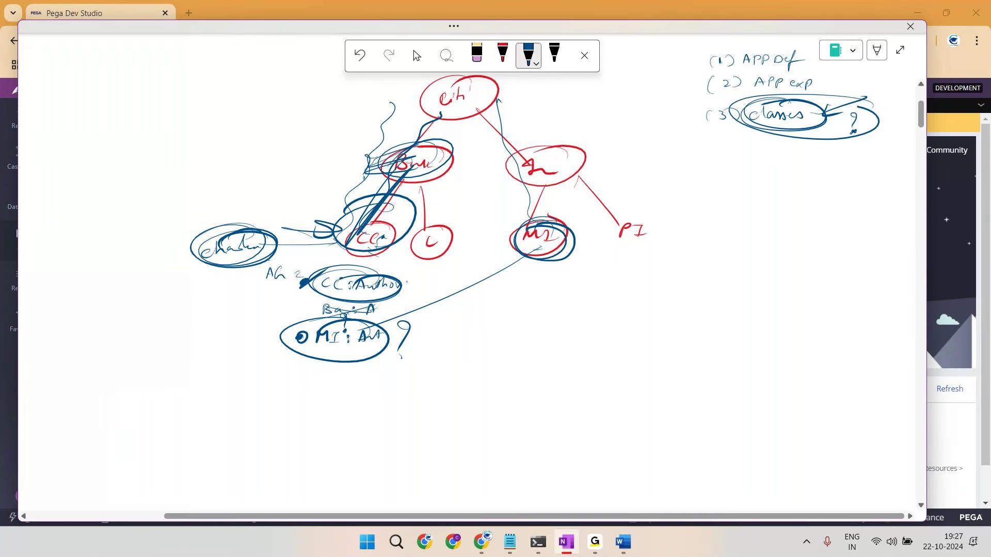
# Step: Strike through 'classes' twice, circle the classes notes, and bracket the whole list
pyautogui.moveTo(751, 118); pyautogui.dragTo(823, 116)
pyautogui.moveTo(755, 120); pyautogui.dragTo(824, 119)
pyautogui.moveTo(789, 148); pyautogui.dragTo(832, 147)
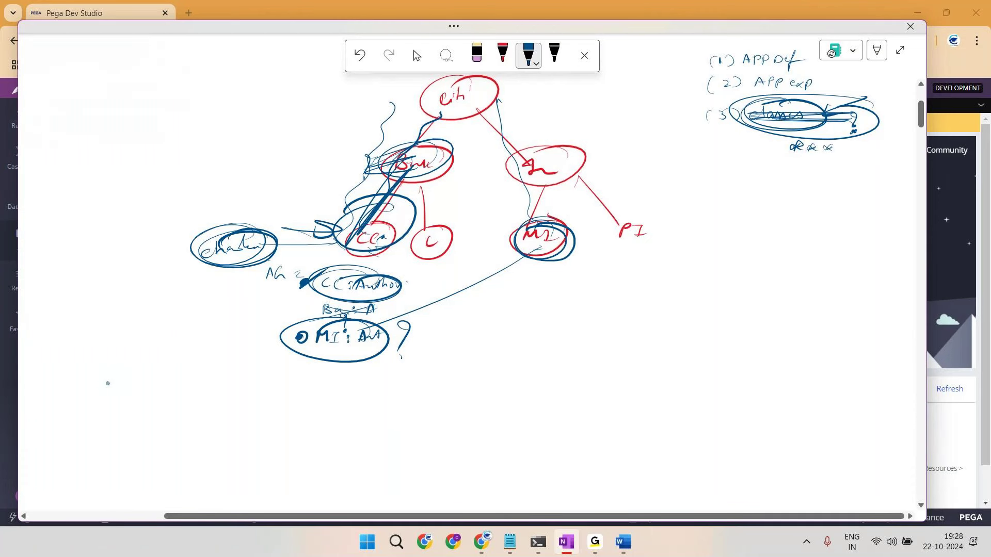
pyautogui.moveTo(867, 101); pyautogui.dragTo(733, 111)
pyautogui.moveTo(687, 49)
pyautogui.mouseDown()
pyautogui.moveTo(691, 104)
pyautogui.moveTo(681, 94)
pyautogui.mouseUp()
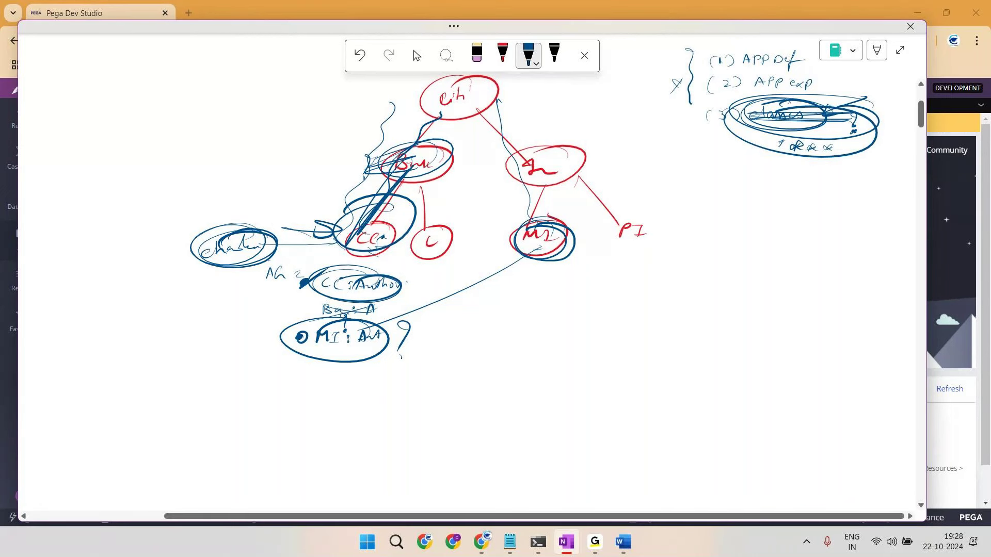
# Step: In red ink, circle and underline the classes notes, ring the hierarchy, and add an arrow
pyautogui.click(502, 54)
pyautogui.moveTo(885, 124)
pyautogui.mouseDown()
pyautogui.moveTo(729, 121)
pyautogui.moveTo(872, 98)
pyautogui.mouseUp()
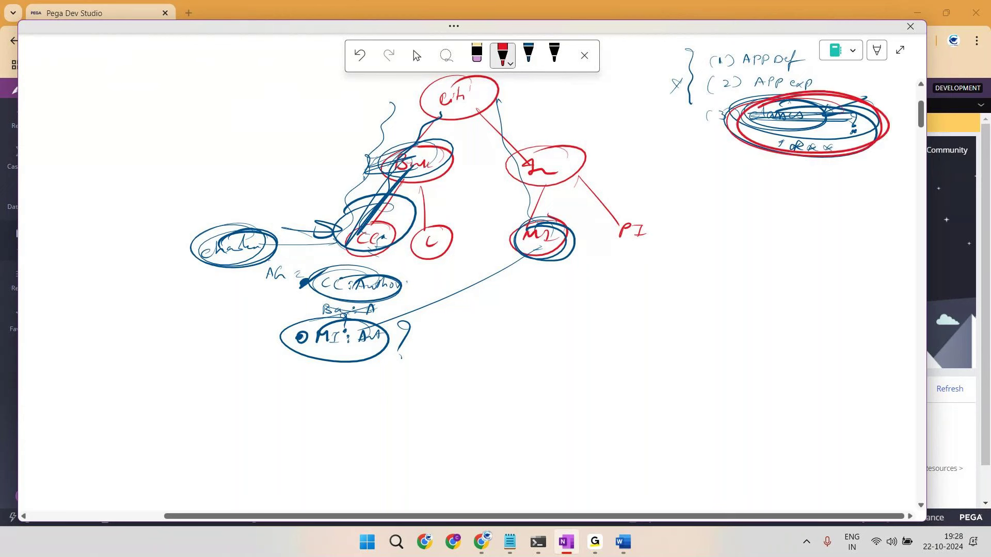
pyautogui.moveTo(326, 150); pyautogui.dragTo(498, 100)
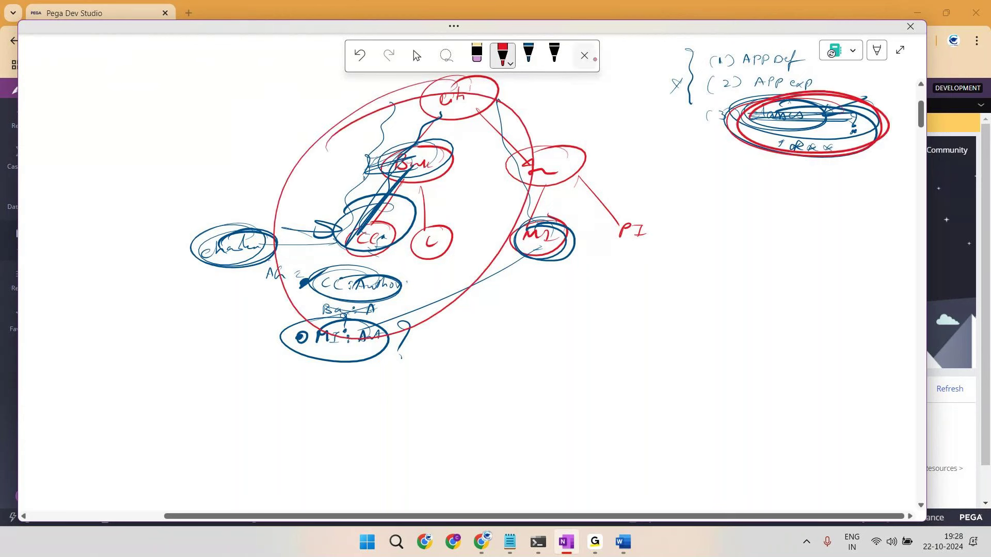
pyautogui.moveTo(771, 140); pyautogui.dragTo(855, 129)
pyautogui.moveTo(793, 135)
pyautogui.mouseDown()
pyautogui.moveTo(849, 130)
pyautogui.moveTo(825, 192)
pyautogui.mouseUp()
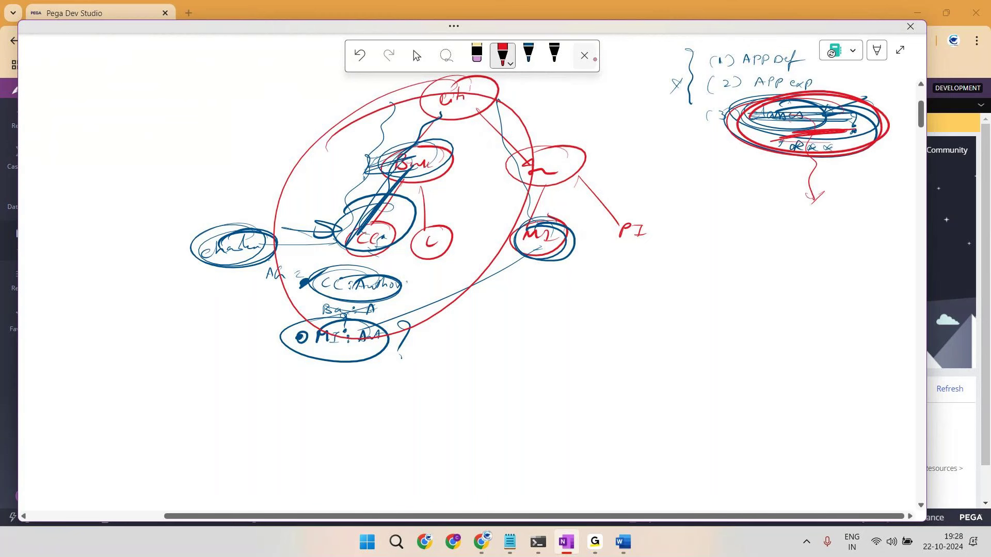